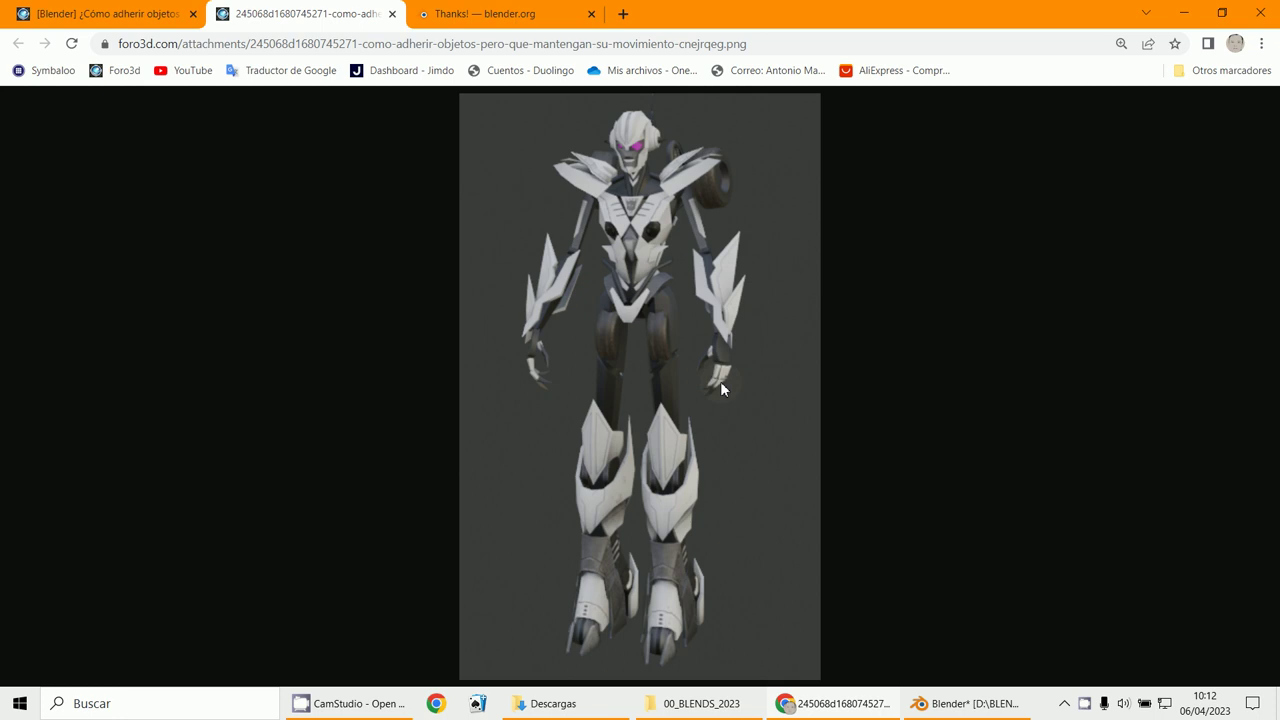
Step: Switch to Blender and test-move the left upper arm and left thigh pieces separately, cancelling each move
left_click(938, 708)
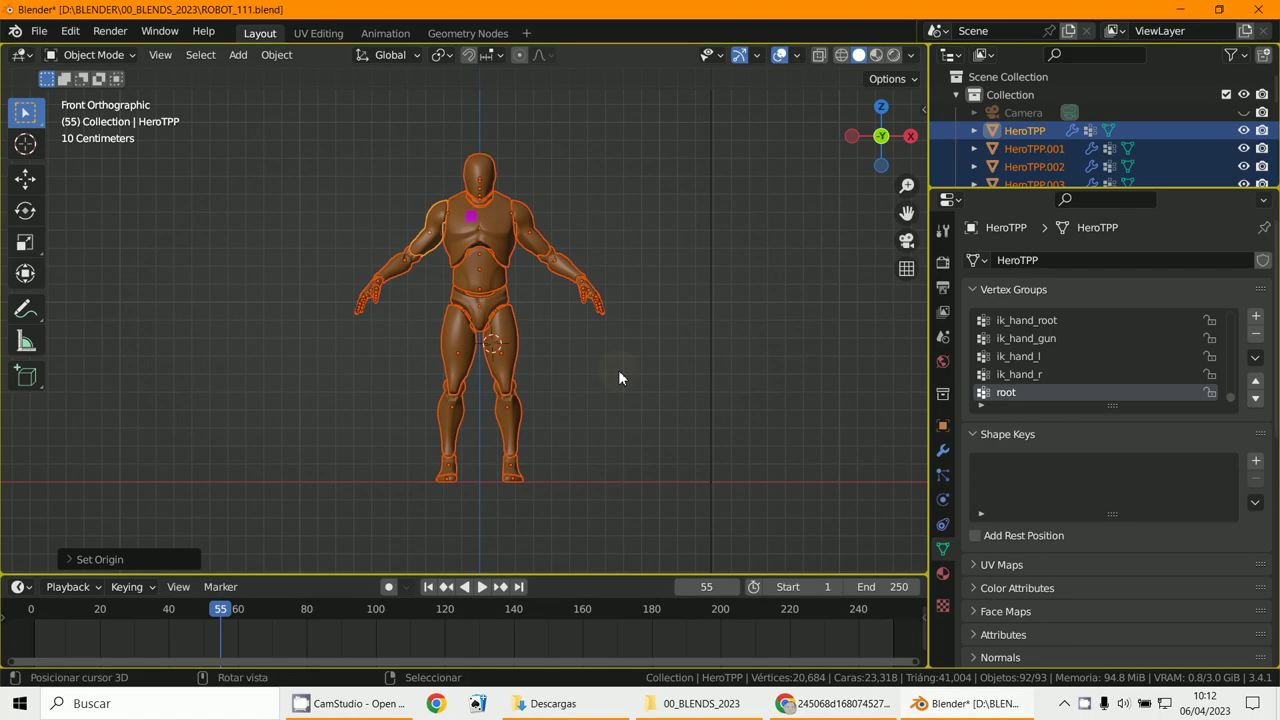
scroll(522, 296, "up", 1)
left_click(535, 229)
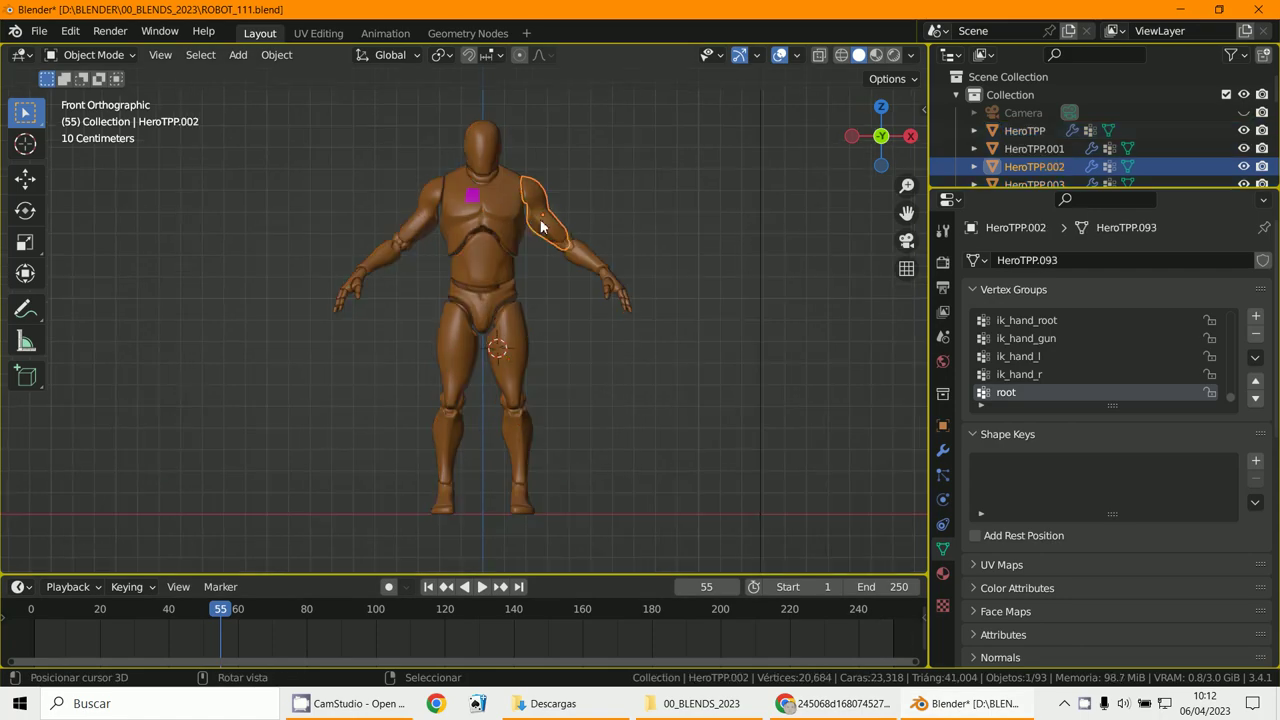
key("g")
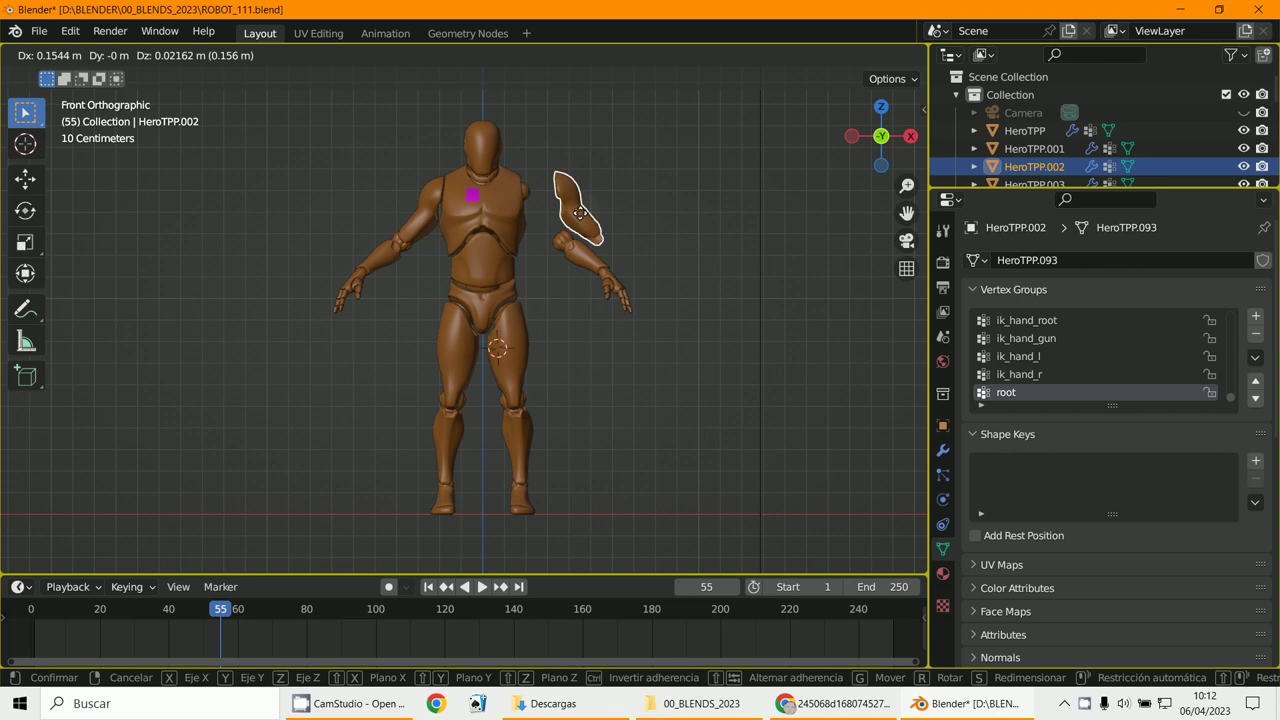
right_click(577, 215)
right_click(523, 307)
key("g")
right_click(544, 336)
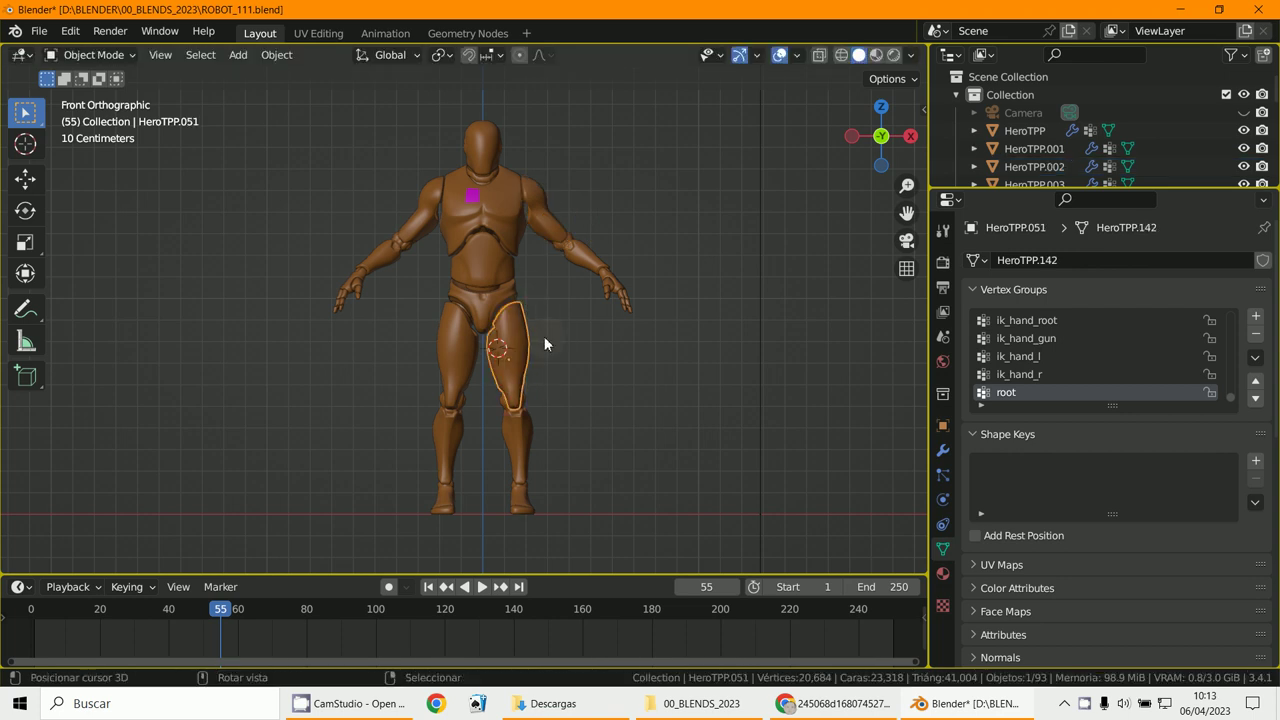
Step: Select the figure's body pieces together and join them into the active left thigh mesh, HeroTPP.051
scroll(407, 190, "down", 1)
left_click_drag(348, 136, 594, 486)
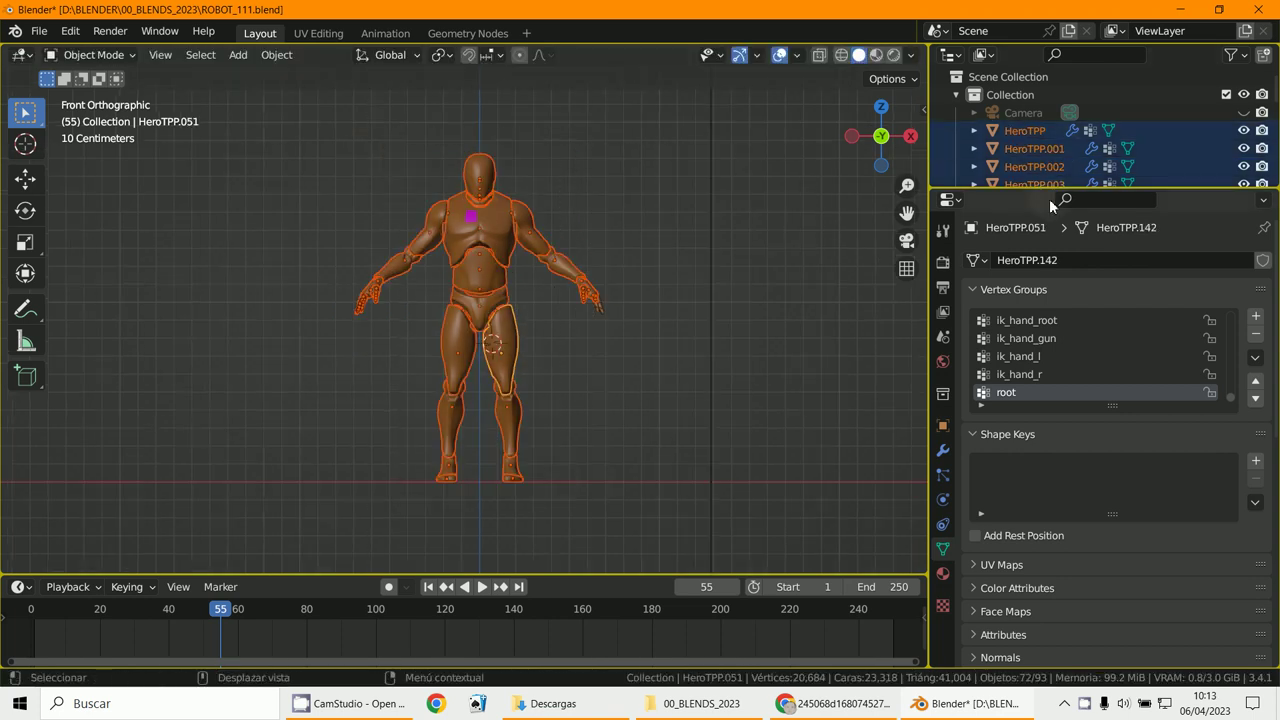
left_click_drag(1042, 190, 1042, 486)
scroll(508, 310, "up", 2)
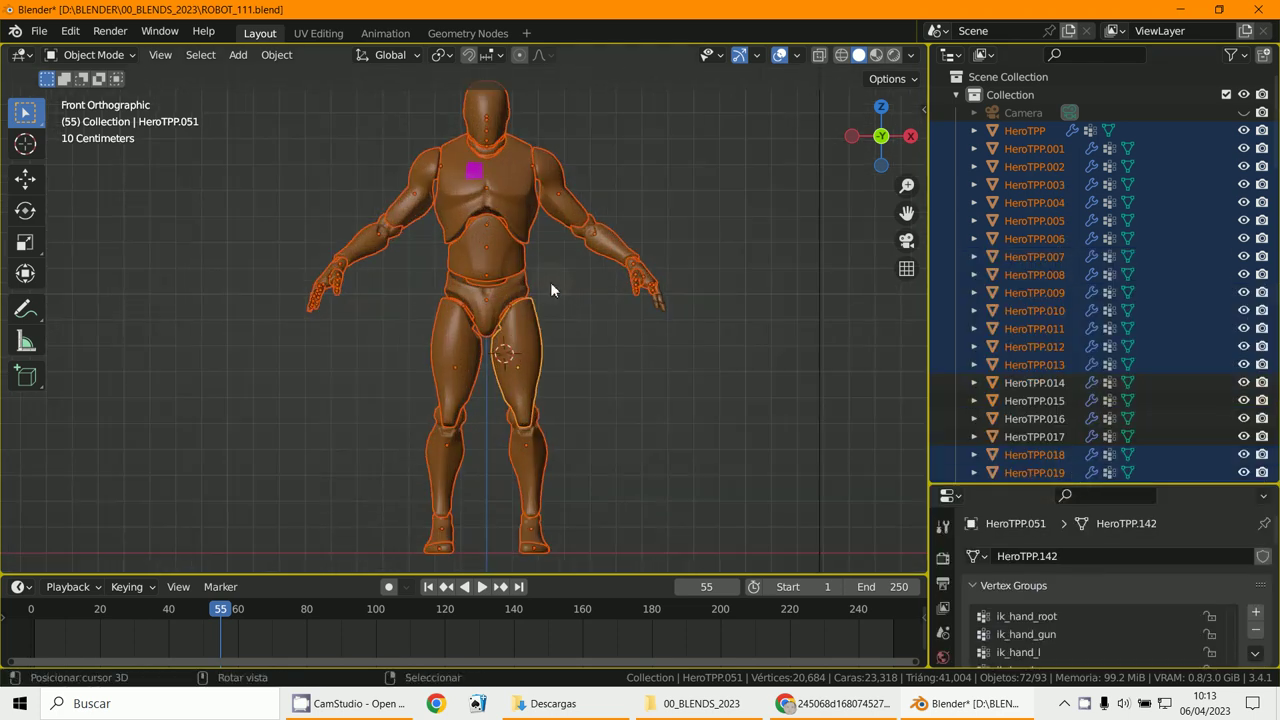
middle_click_drag(550, 282, 555, 236, "shift")
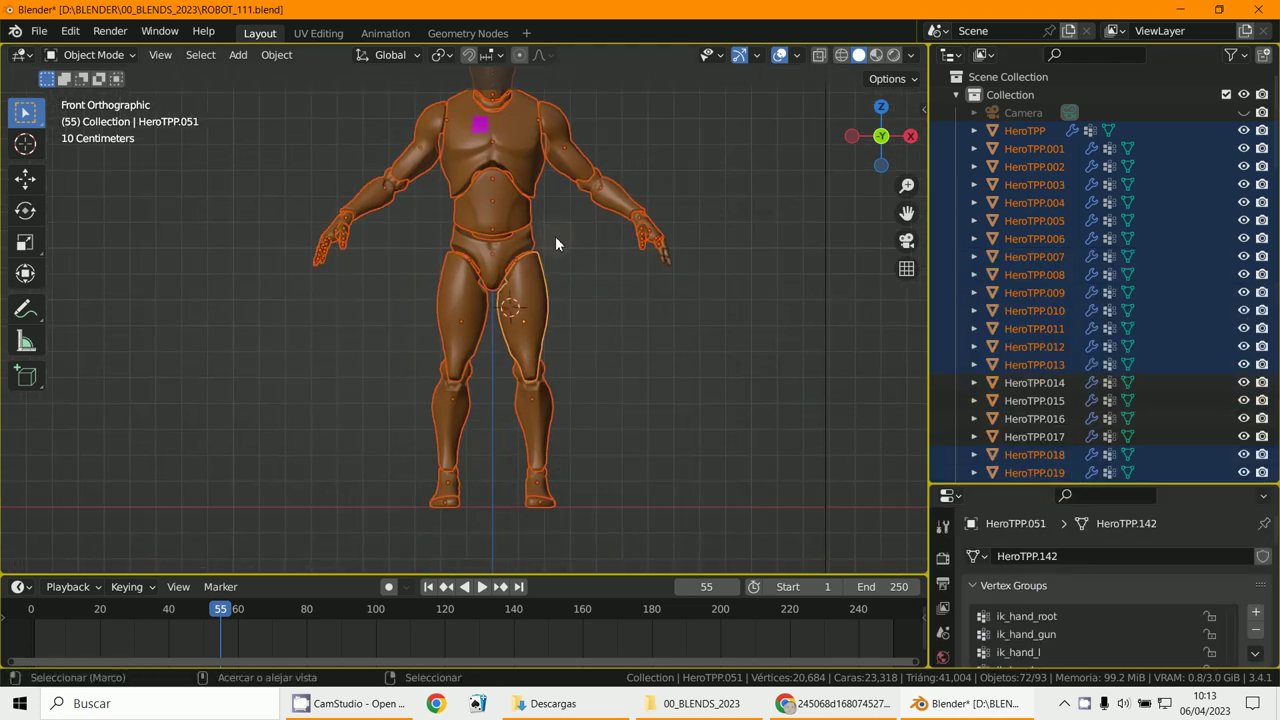
left_click(555, 236)
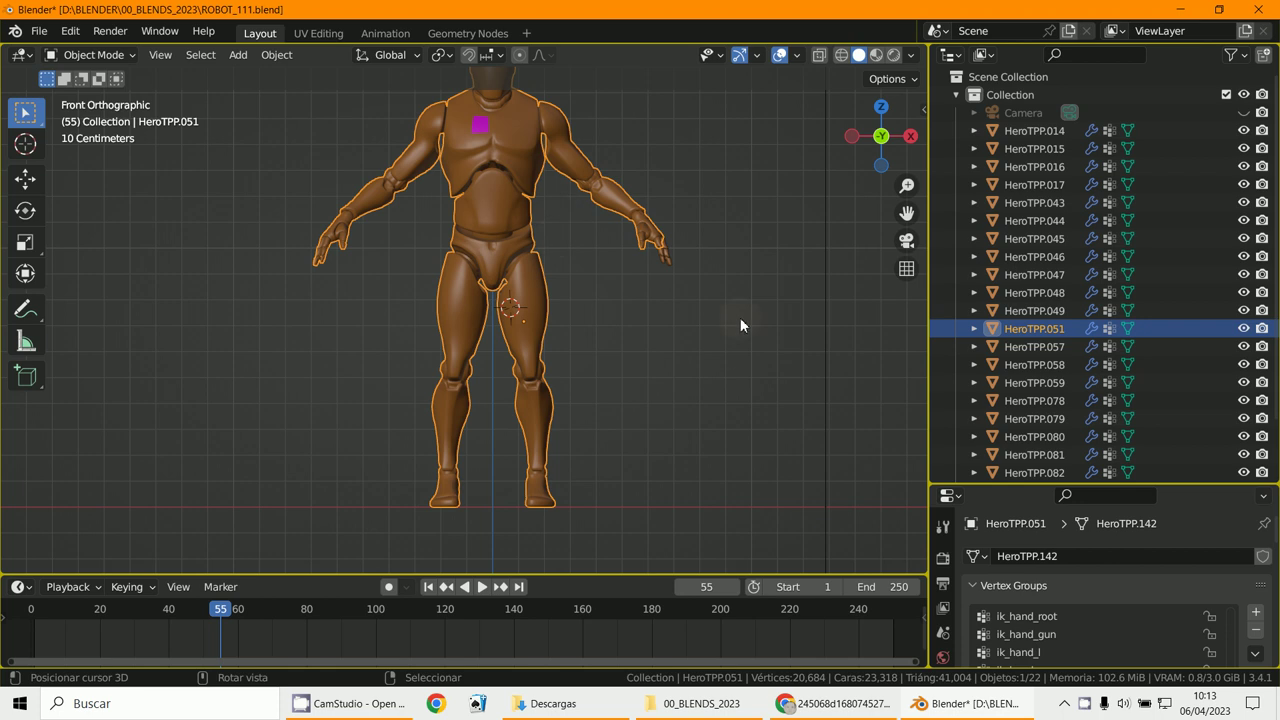
Step: Snap the 3D cursor to the world origin
scroll(740, 317, "down", 4)
middle_click_drag(497, 240, 435, 262)
scroll(435, 262, "up", 3)
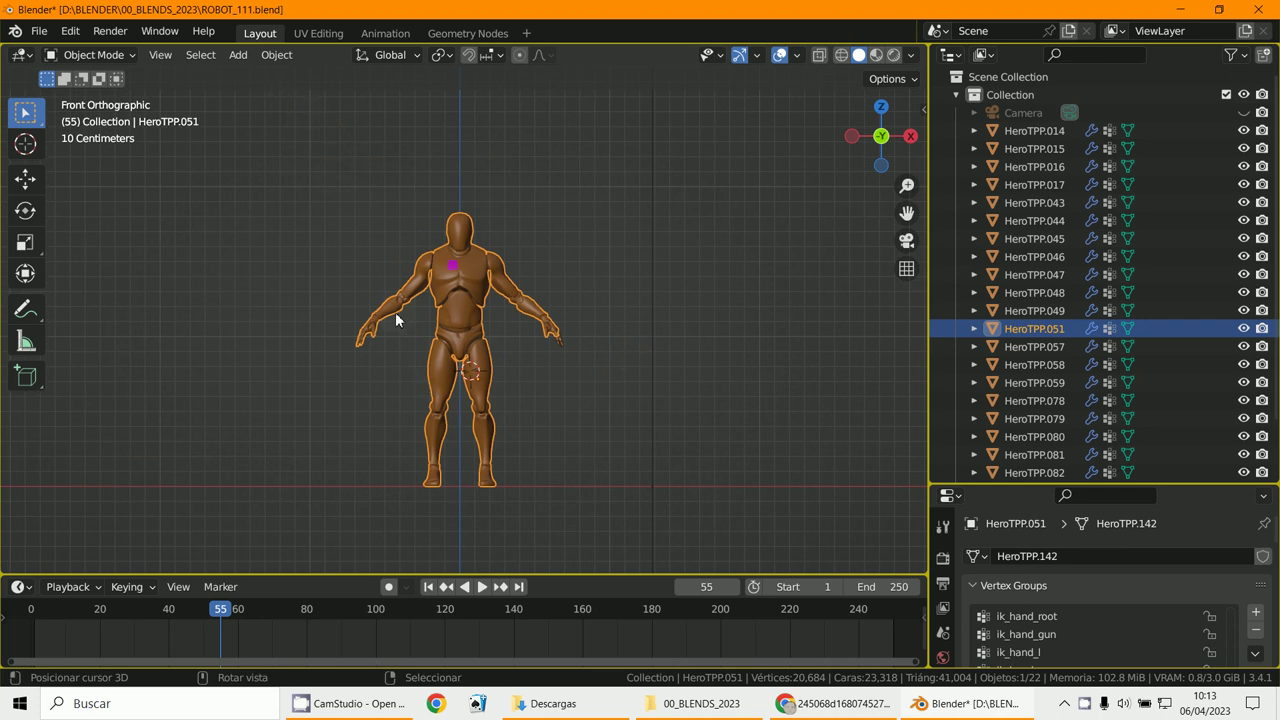
key("shift+s")
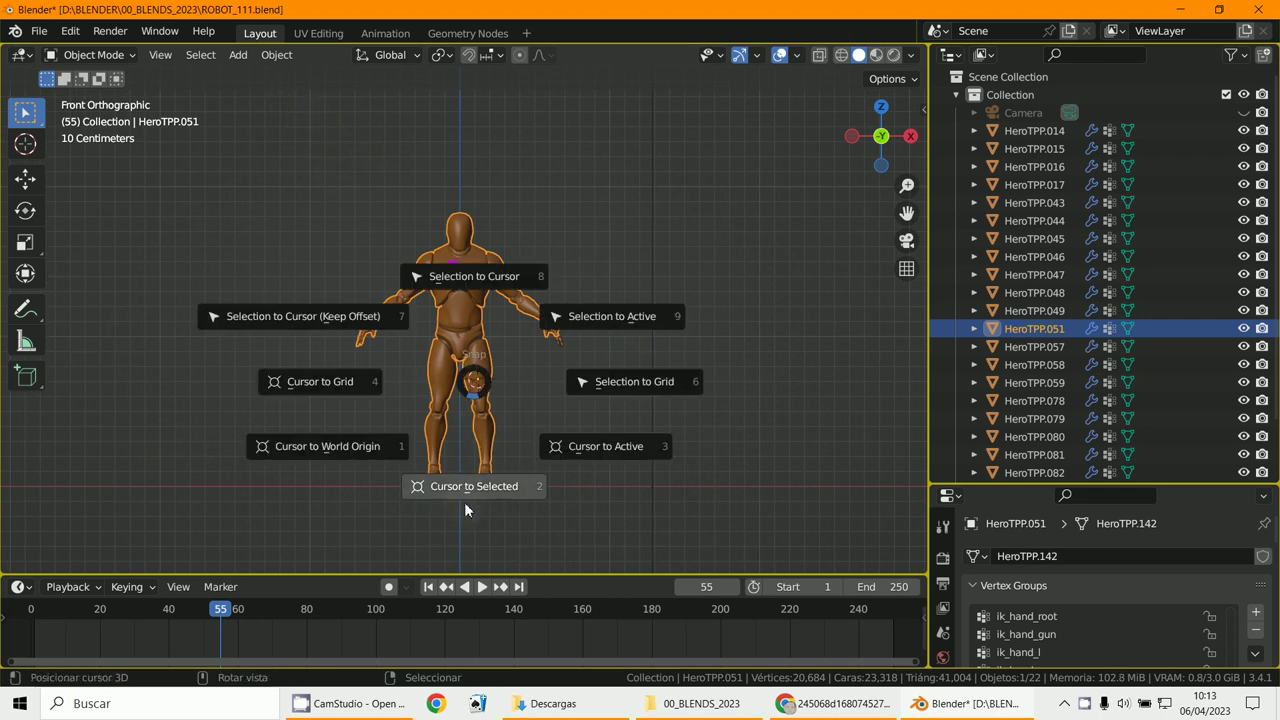
left_click(356, 453)
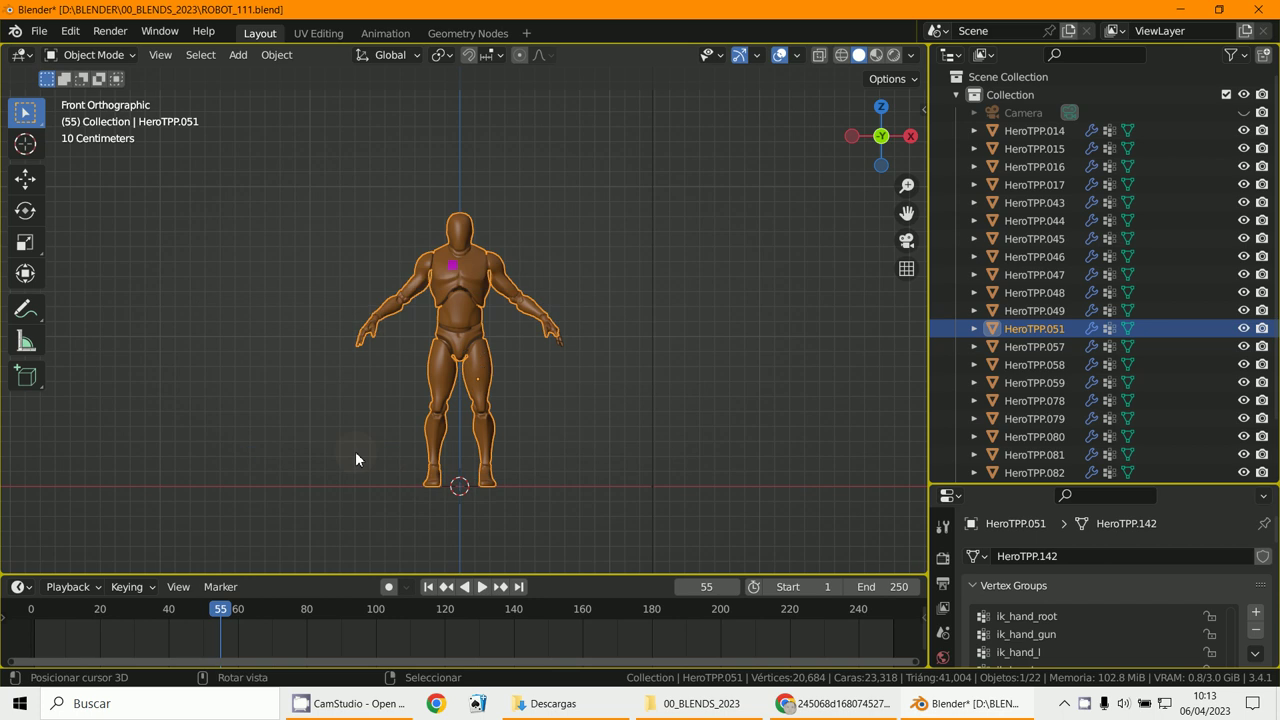
Step: Add a Human (Meta-Rig) armature at the world origin
left_click(237, 57)
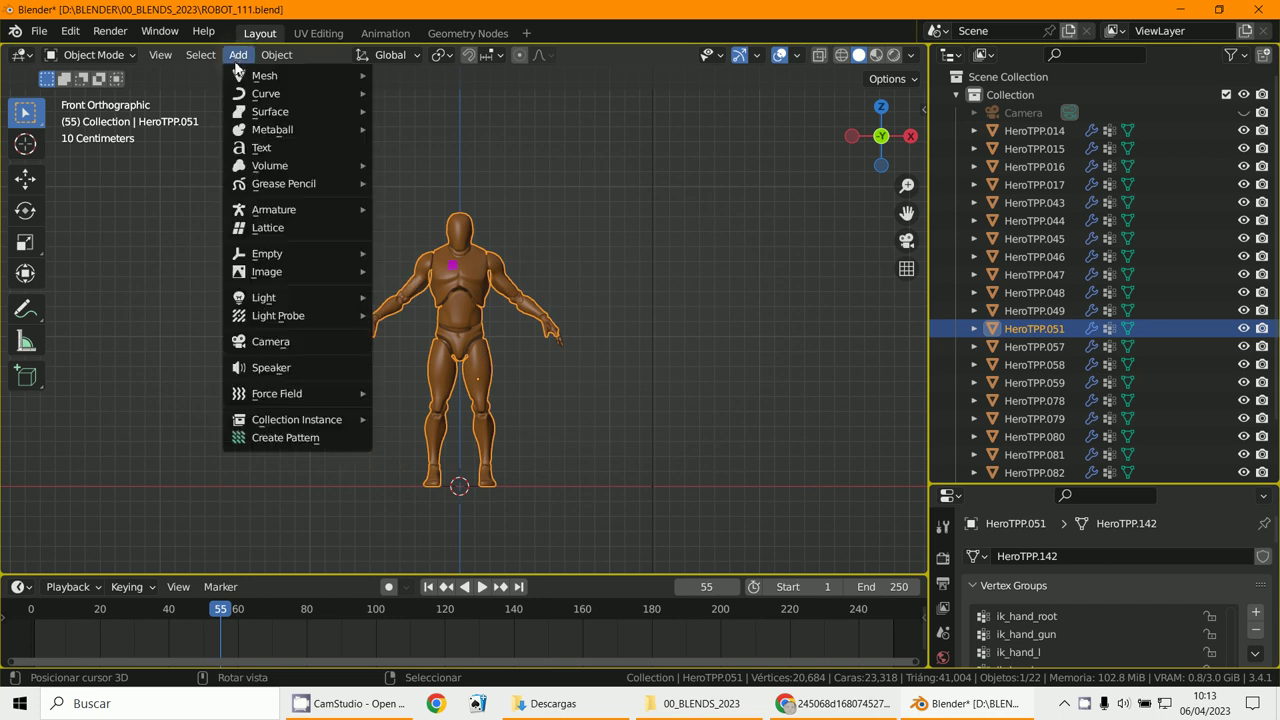
mouse_move(303, 216)
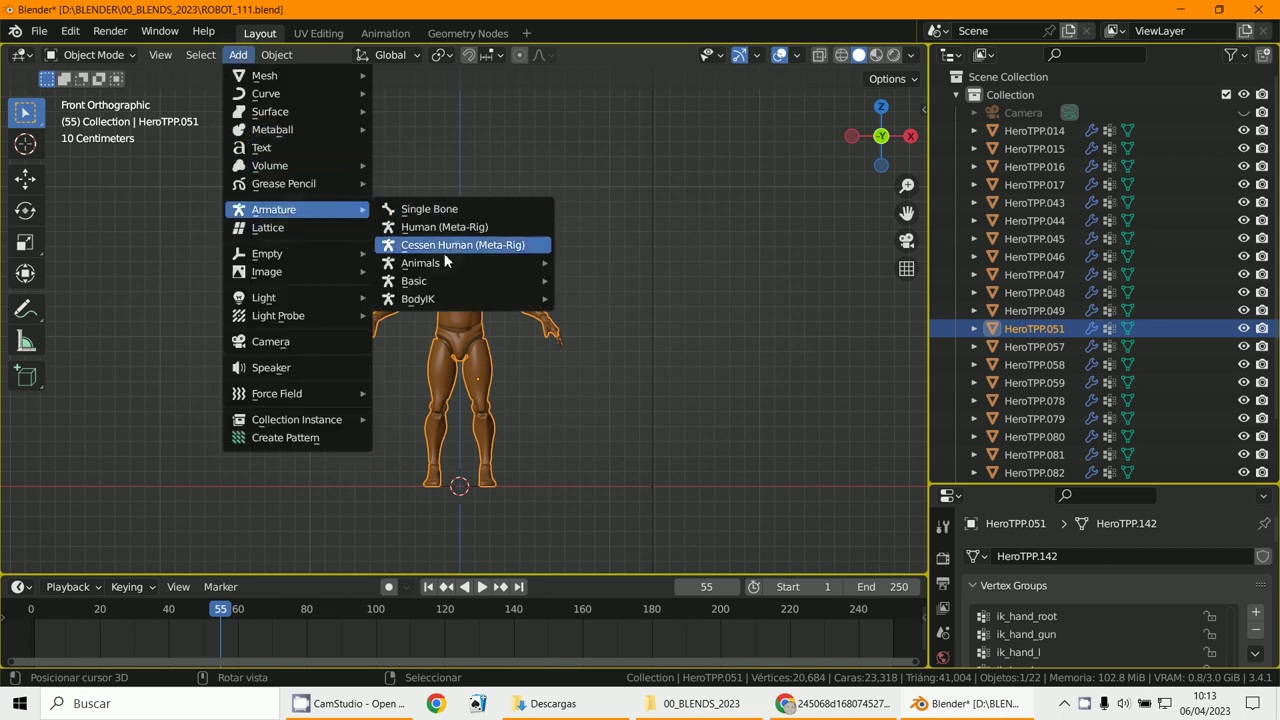
mouse_move(436, 283)
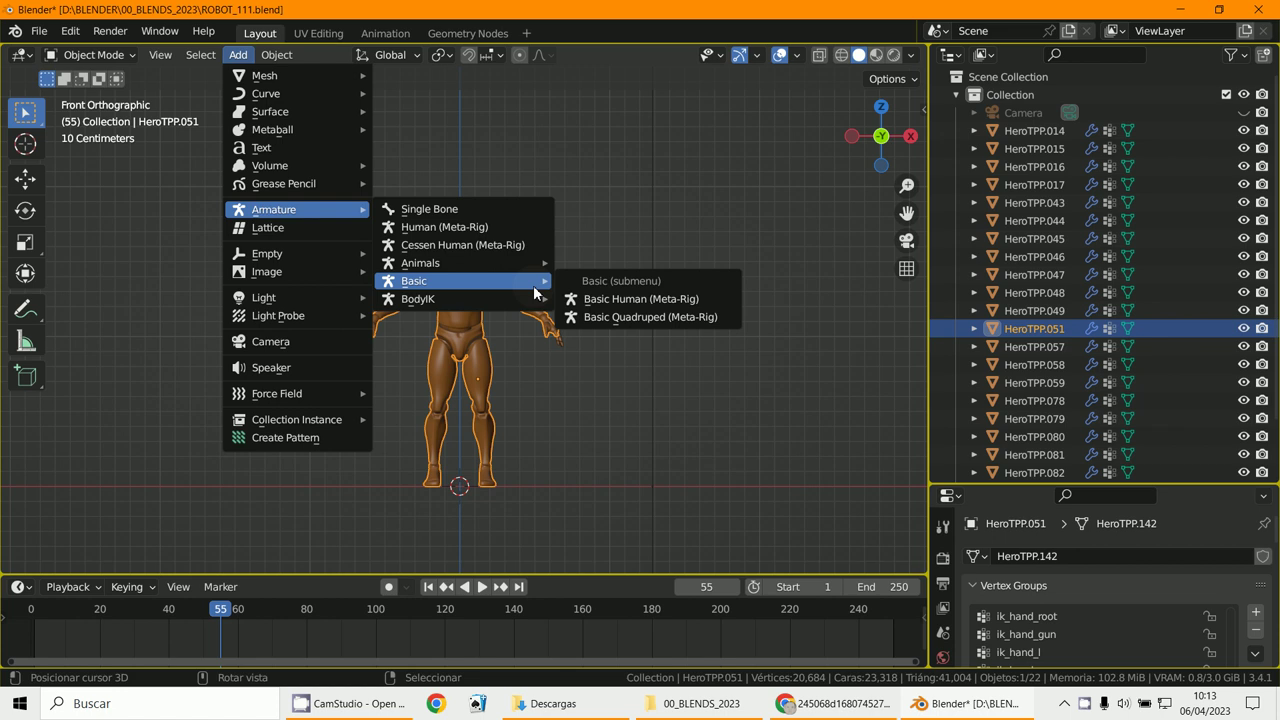
left_click(503, 228)
Step: Enter Edit Mode on the metarig and set its bones to display In Front of the mesh
scroll(338, 238, "up", 3)
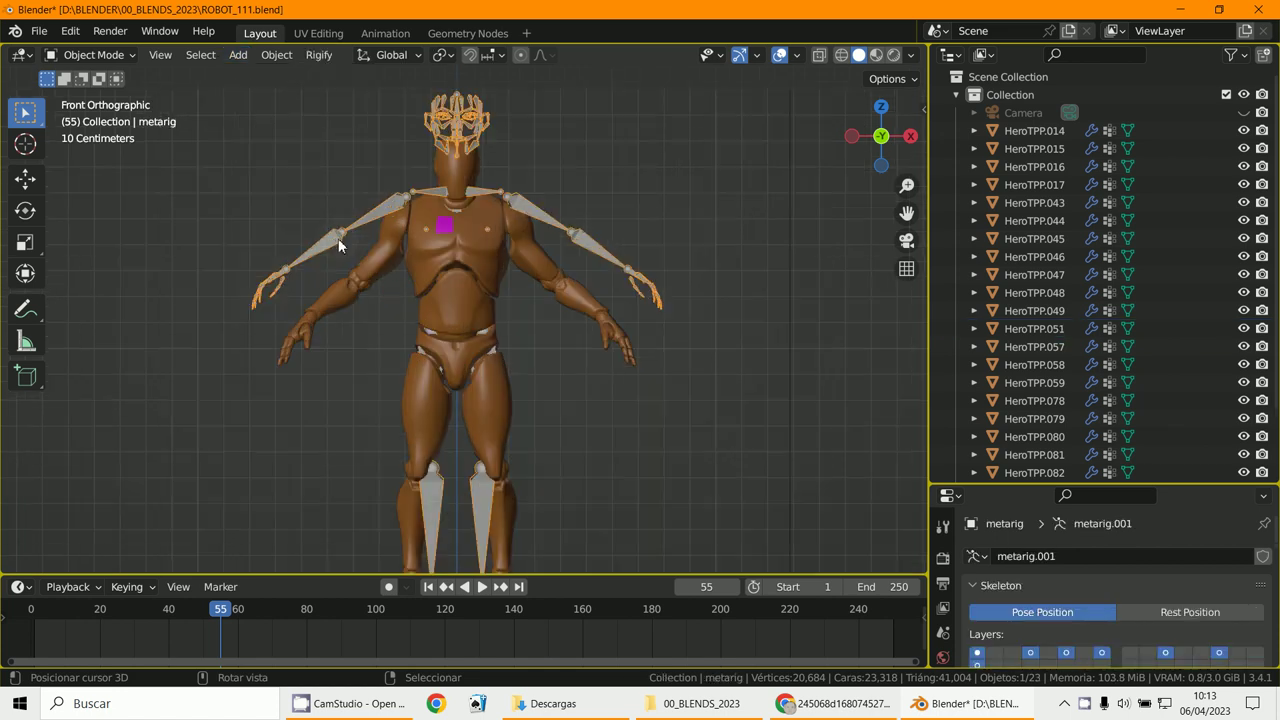
left_click(95, 54)
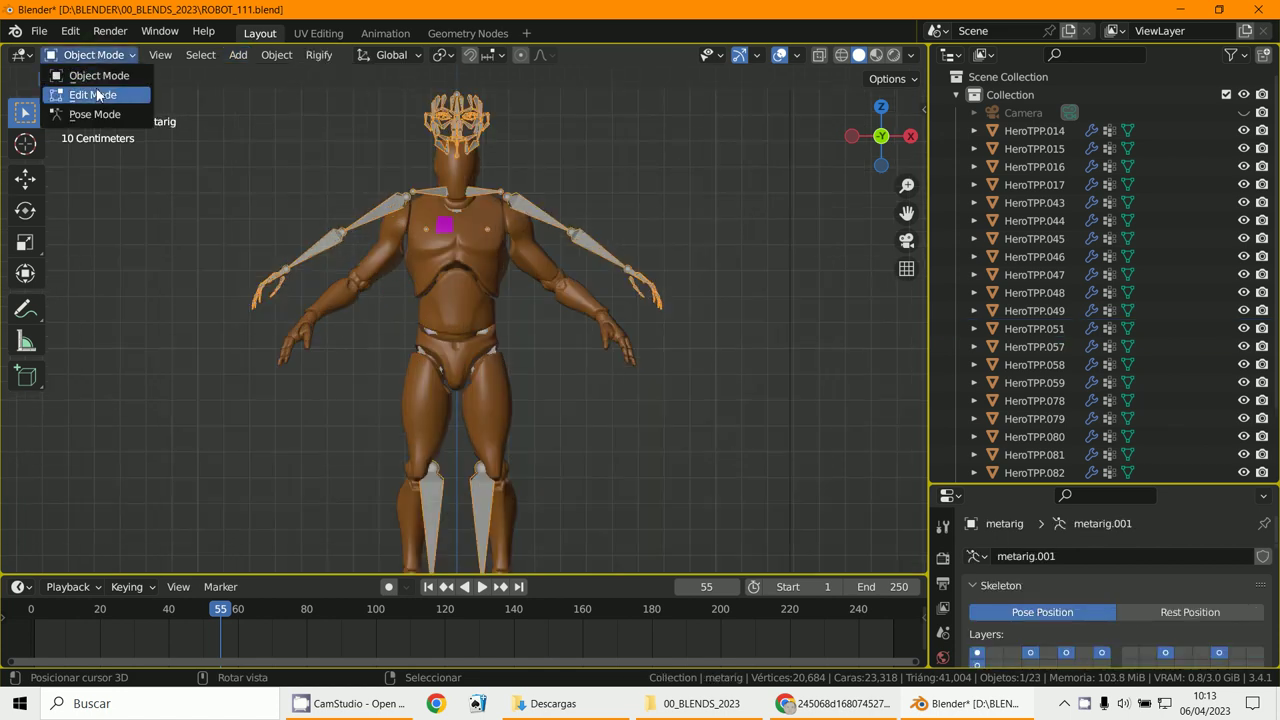
left_click(95, 91)
middle_click_drag(397, 328, 419, 175, "shift")
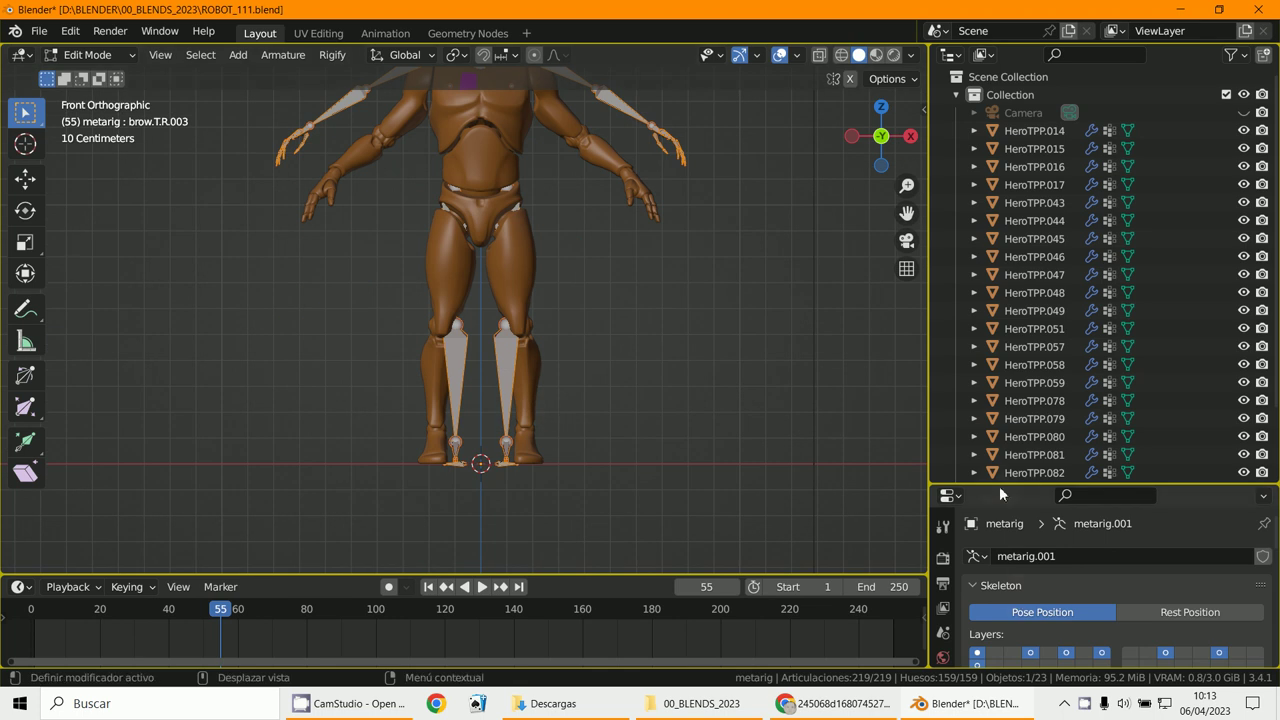
left_click_drag(999, 486, 1000, 126)
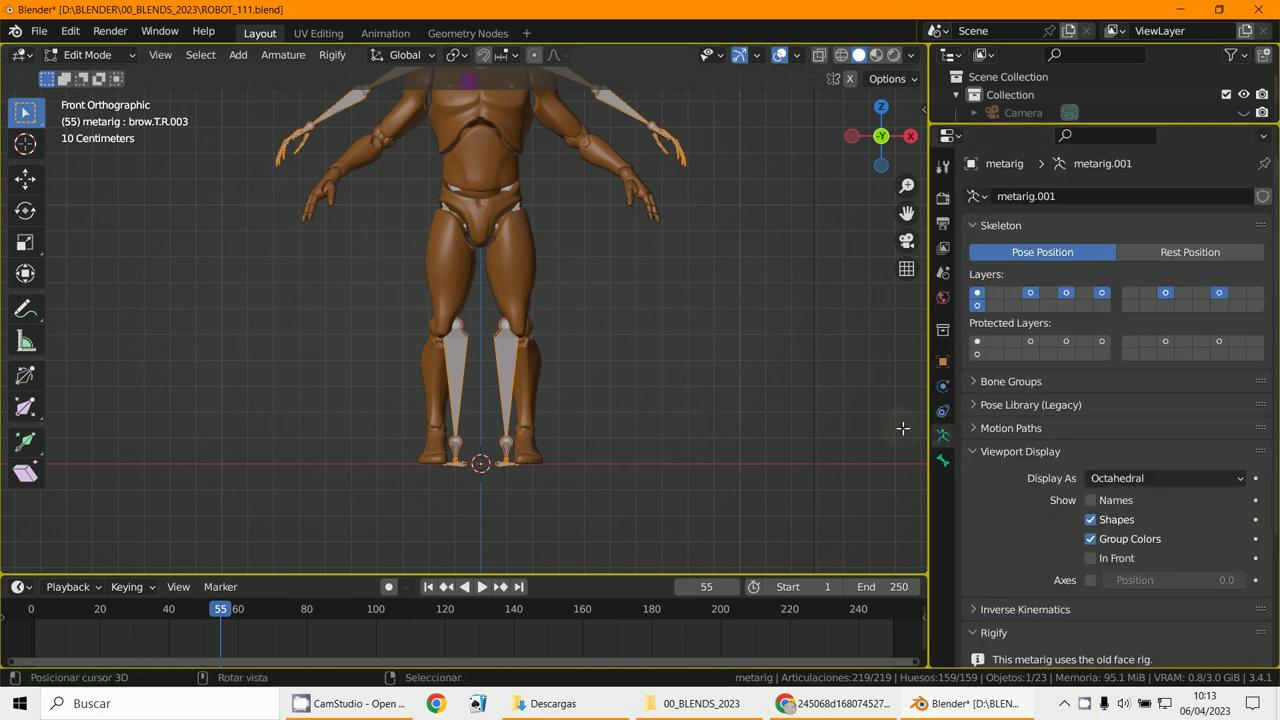
scroll(986, 455, "down", 2)
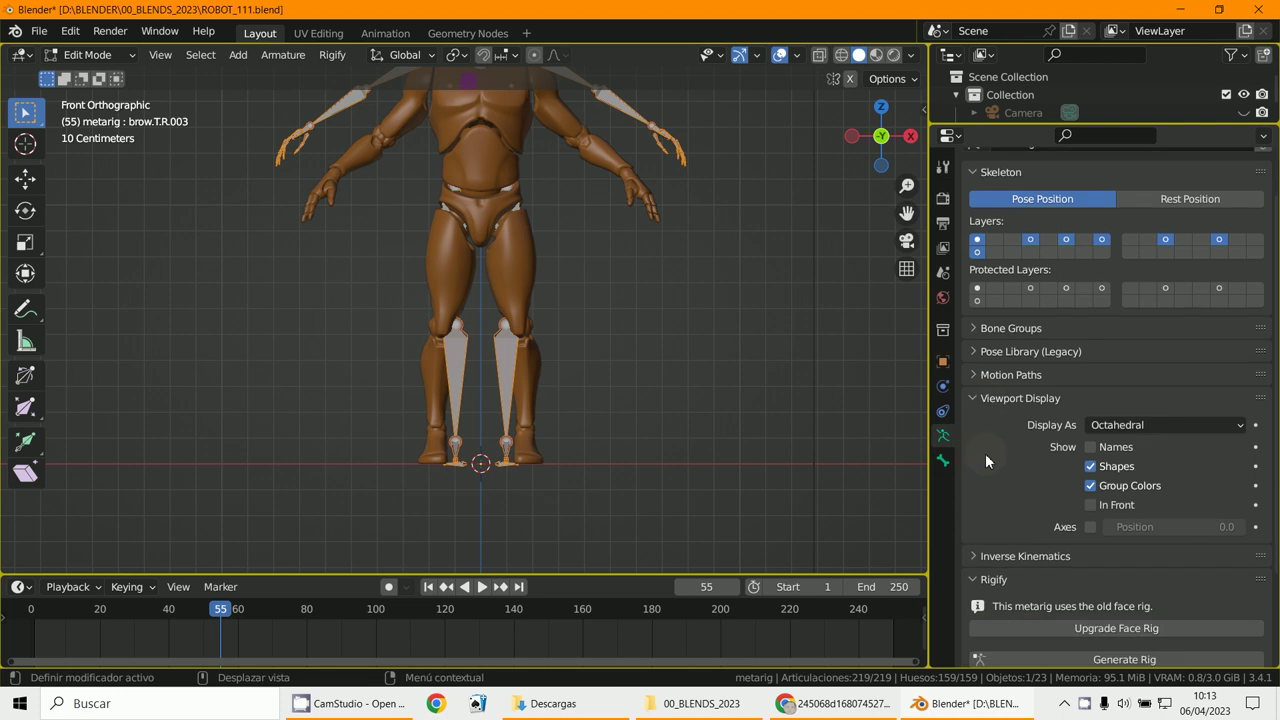
left_click(1091, 505)
Step: In front view with X-axis mirroring enabled, move the left shin bone outward so it lies inside the lower leg
middle_click_drag(600, 351, 466, 335)
key("KP_1")
scroll(466, 334, "up", 2)
scroll(500, 349, "down", 1)
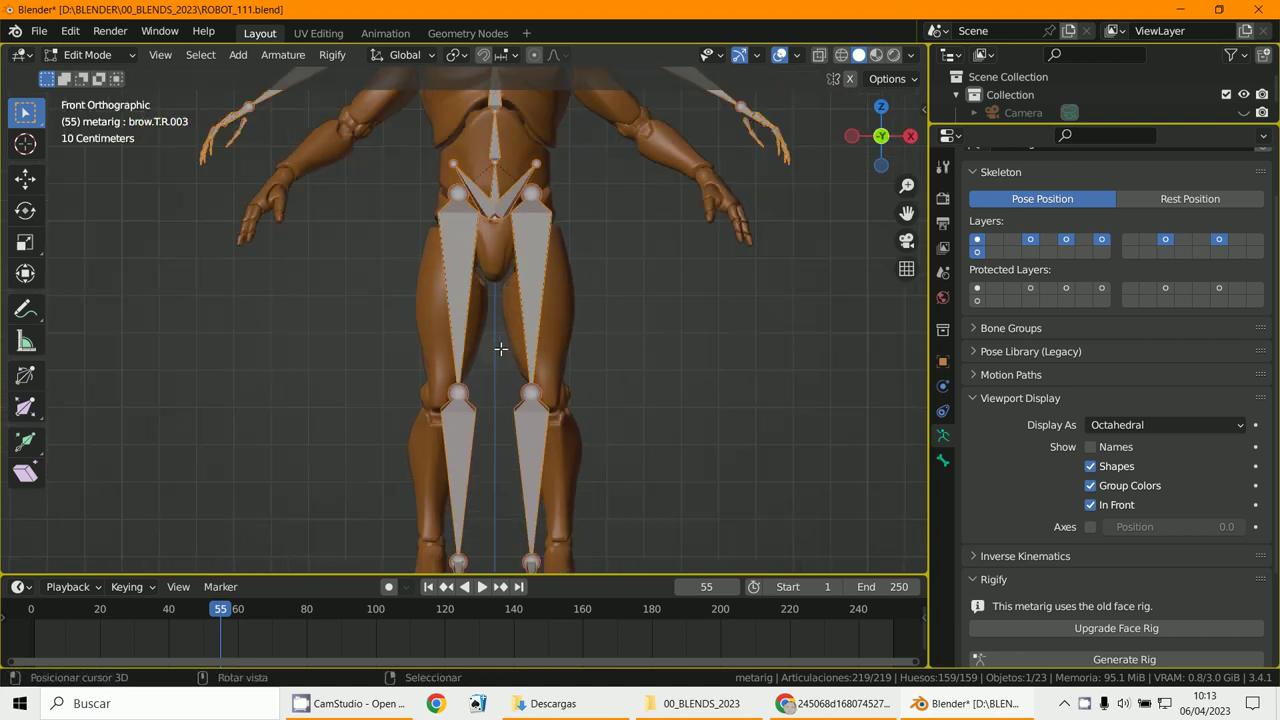
scroll(503, 338, "up", 2)
left_click(514, 386)
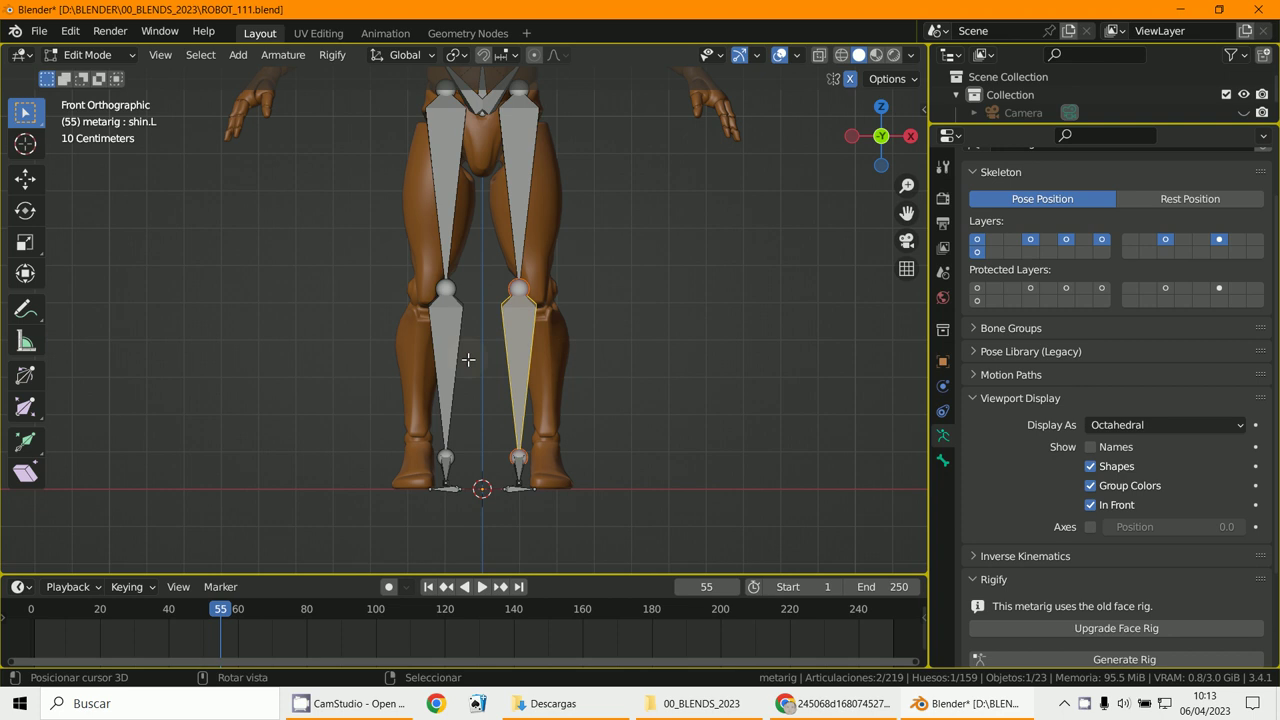
key("g")
left_click(563, 360)
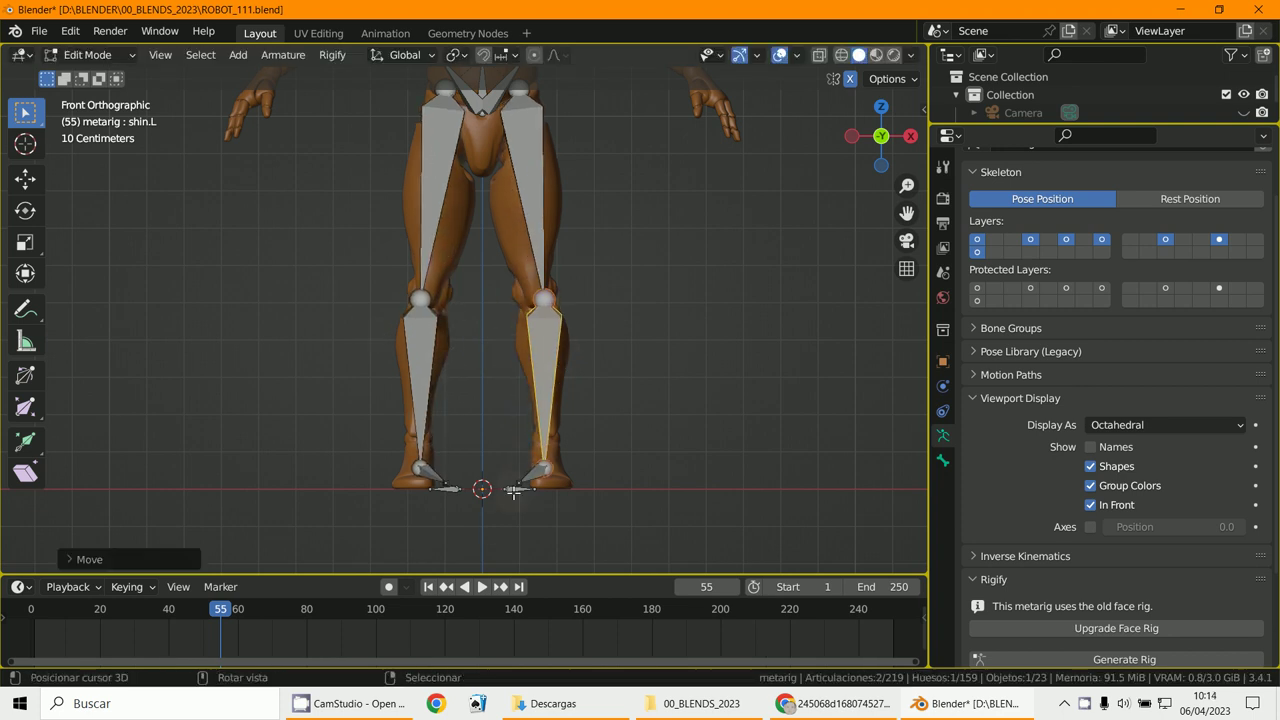
right_click(520, 486)
key("g")
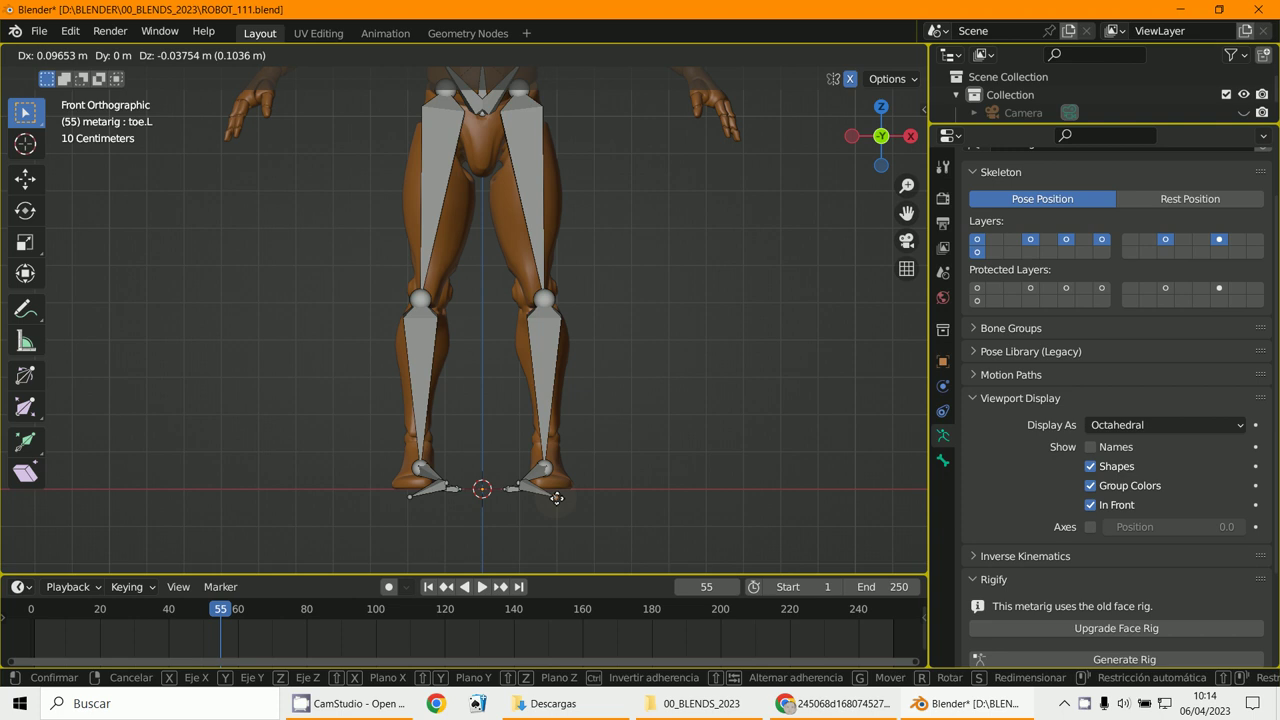
right_click(546, 488)
Step: Move the left toe bone sideways into the front of the left foot mesh
middle_click_drag(540, 478, 531, 492)
key("KP_Decimal")
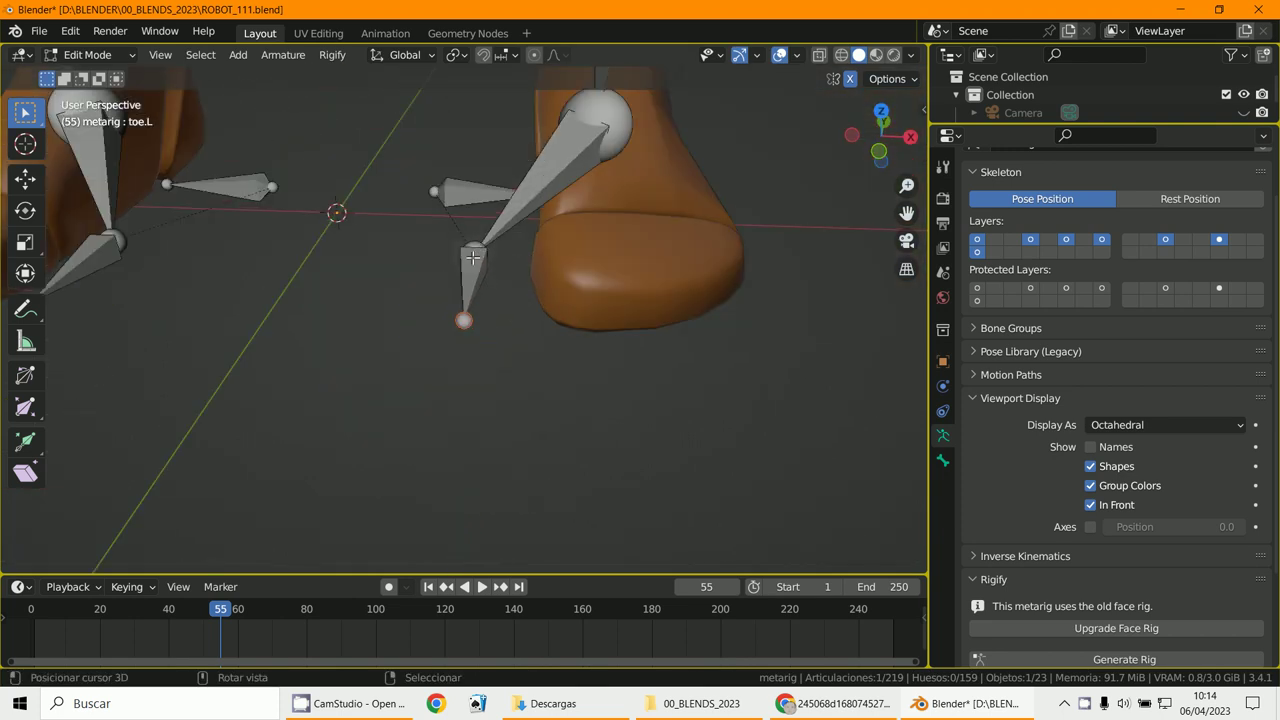
left_click(472, 257)
left_click_drag(478, 275, 645, 313)
Step: Move the left heel bone along the X axis to the left foot
left_click(492, 209)
key("g")
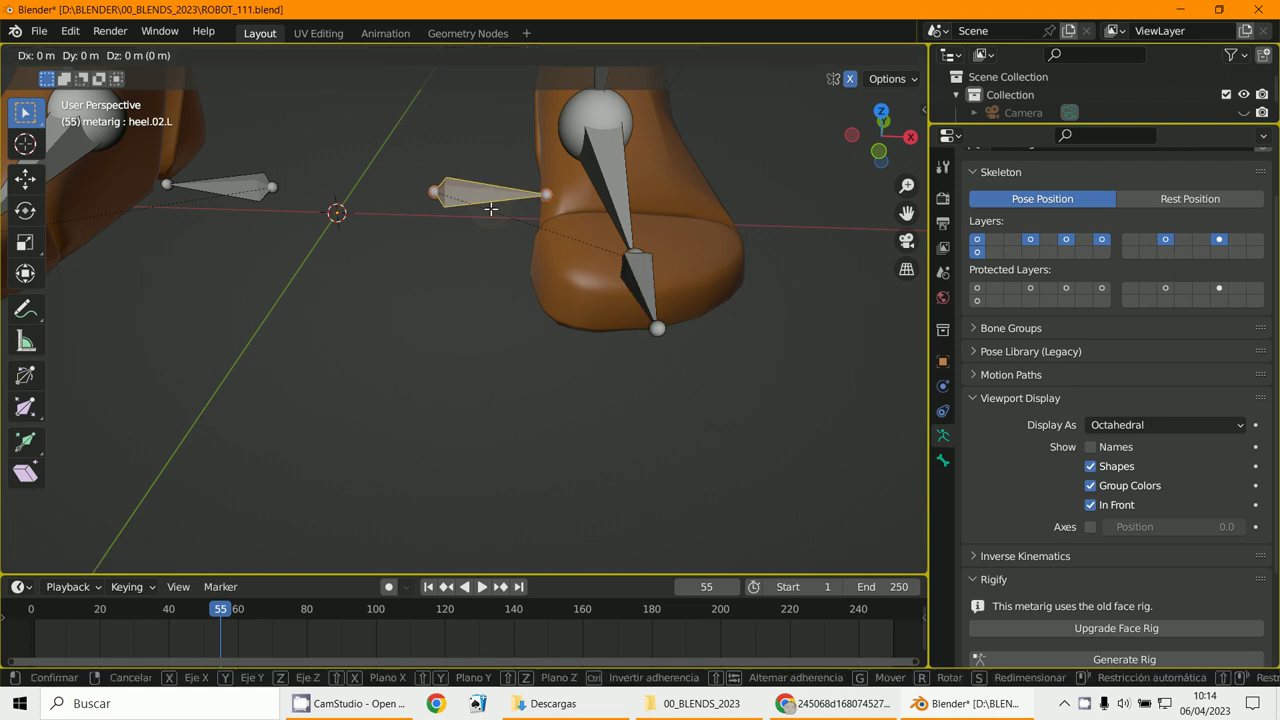
key("x")
left_click(649, 214)
Step: In the right side view, move the left shin bone backward along the Y axis into the lower leg
scroll(645, 214, "down", 3)
middle_click_drag(630, 210, 643, 457, "shift")
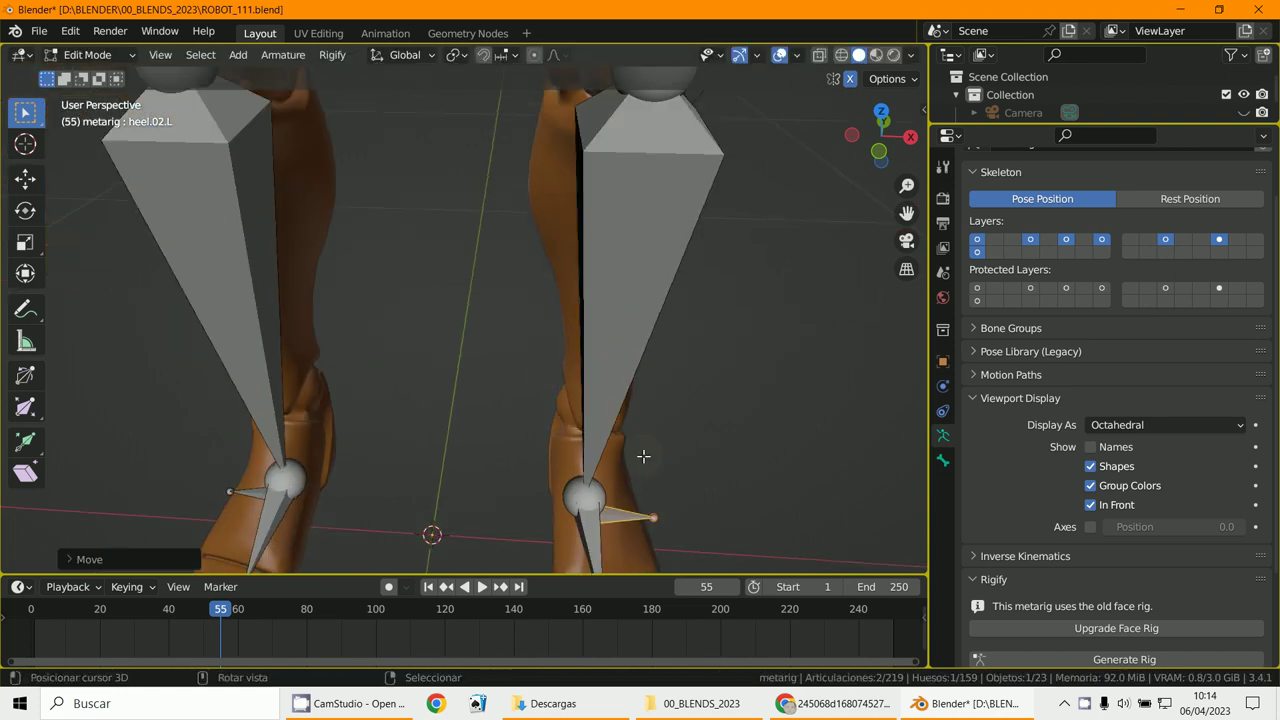
key("KP_1")
key("KP_3")
scroll(643, 456, "down", 4)
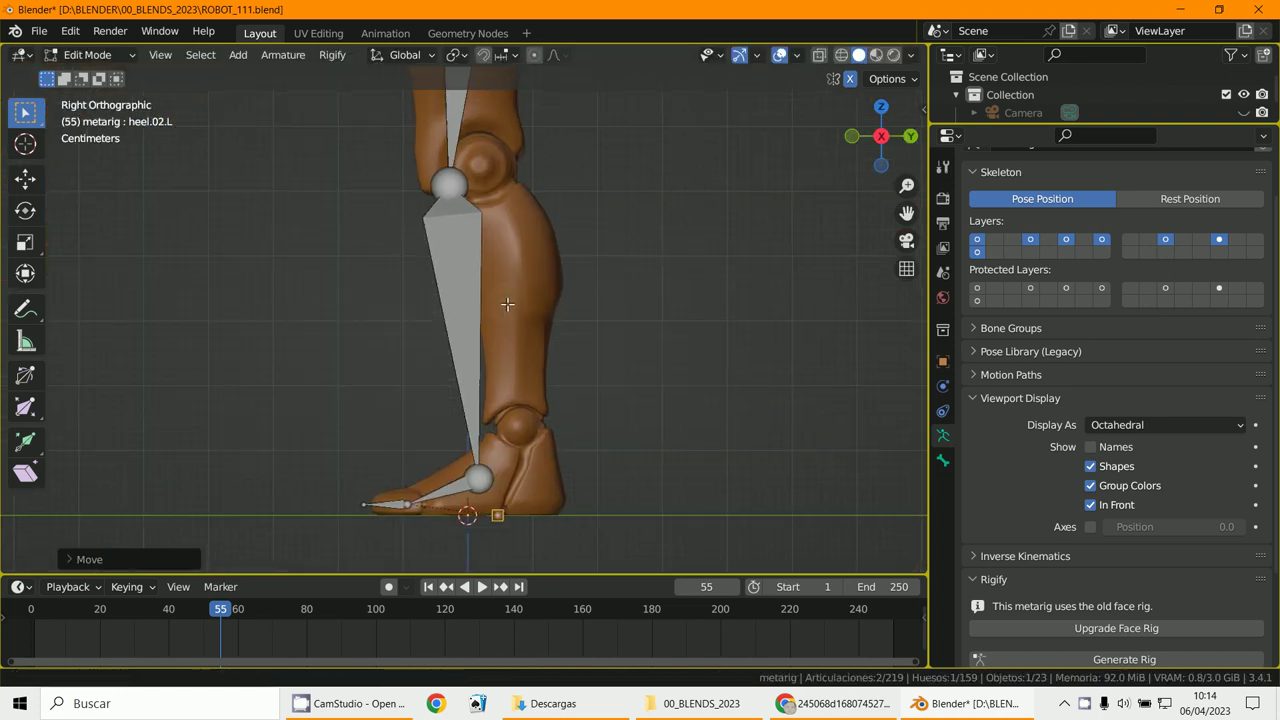
scroll(509, 371, "up", 1)
left_click(477, 394)
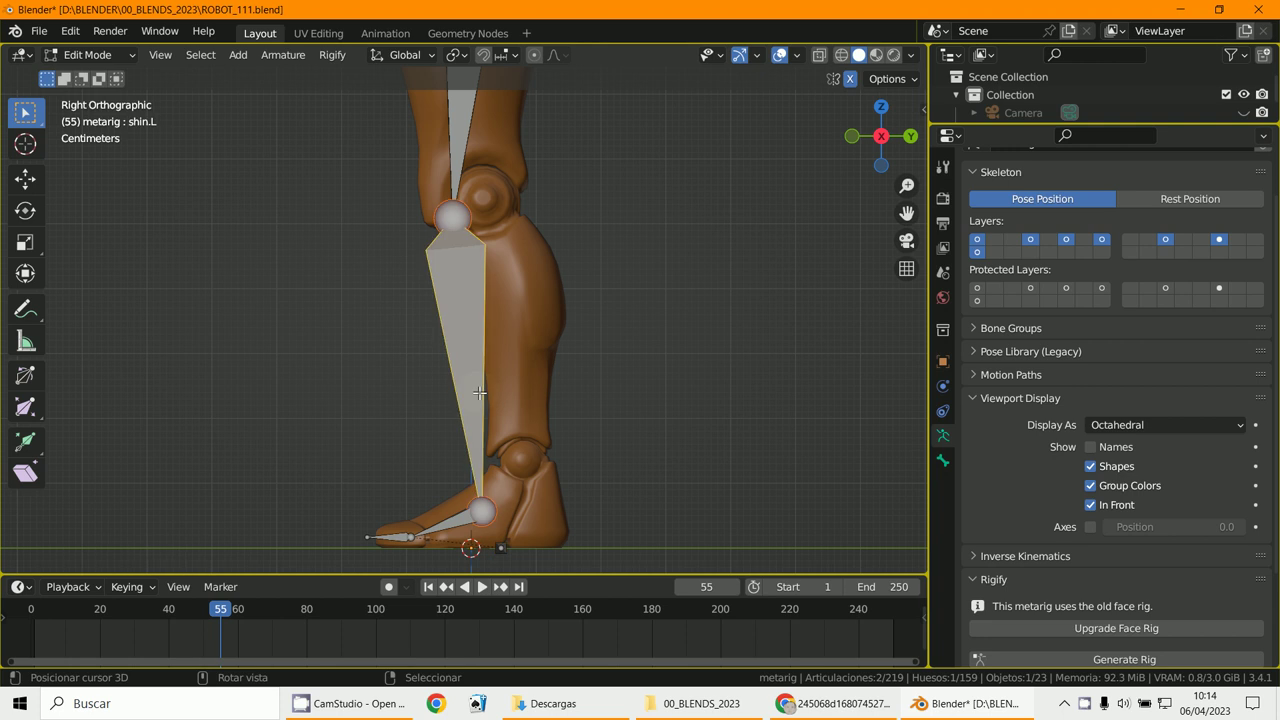
key("g")
key("y")
left_click(515, 393)
Step: Select the metarig's face bones in front view and delete them, keeping the central neck and head bone chain
middle_click_drag(529, 320, 526, 562, "shift")
scroll(555, 425, "down", 2)
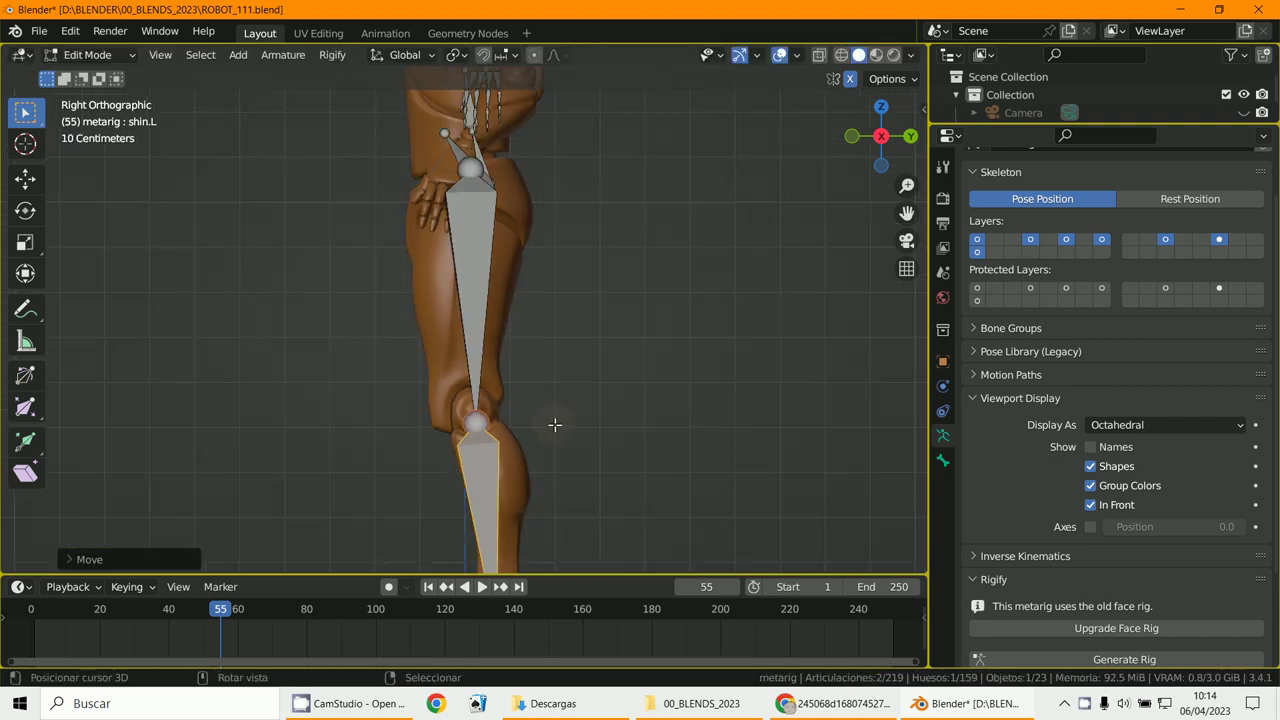
scroll(555, 425, "down", 4)
middle_click_drag(555, 425, 685, 291)
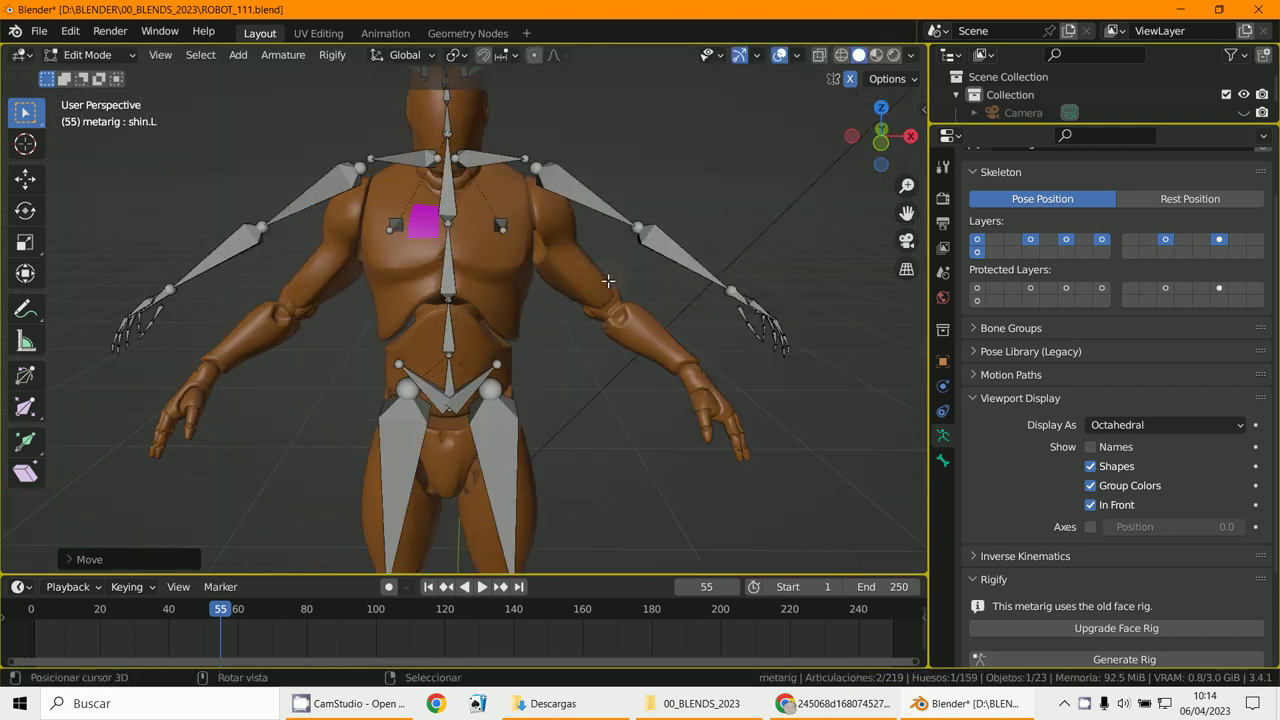
key("KP_1")
scroll(606, 281, "down", 2)
middle_click_drag(481, 252, 539, 308, "shift")
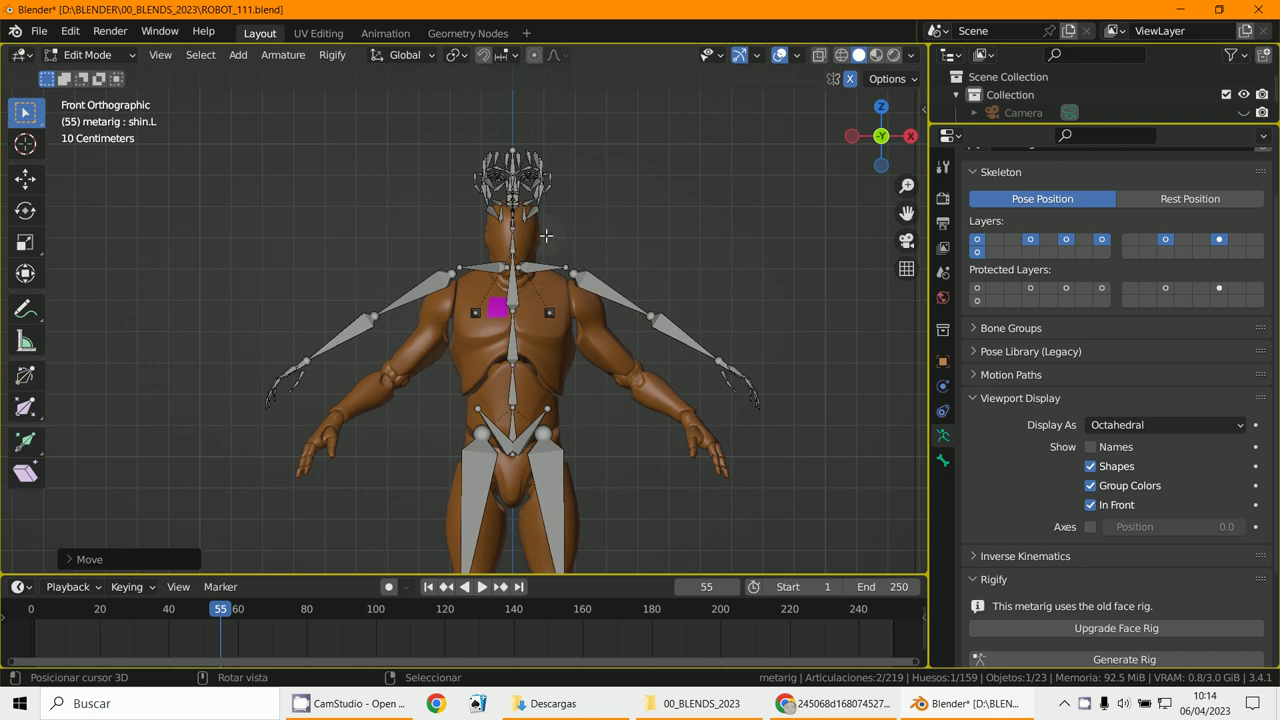
left_click(443, 140)
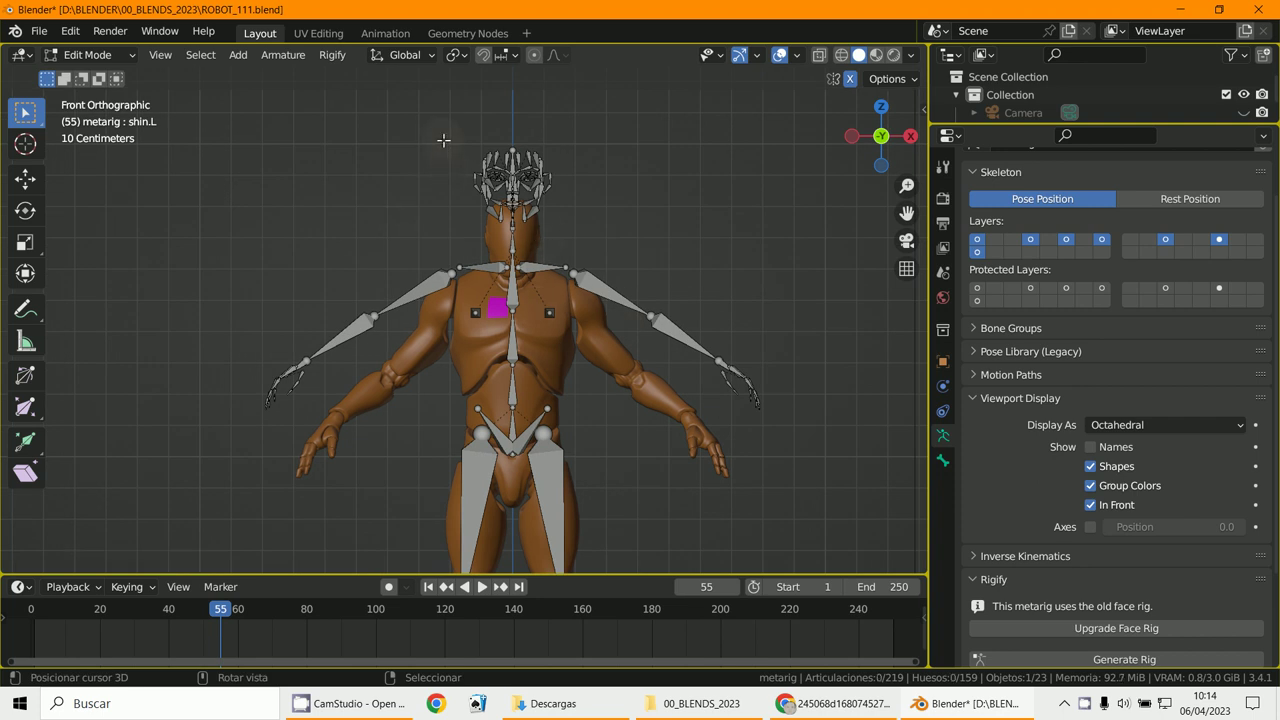
left_click_drag(438, 124, 564, 227)
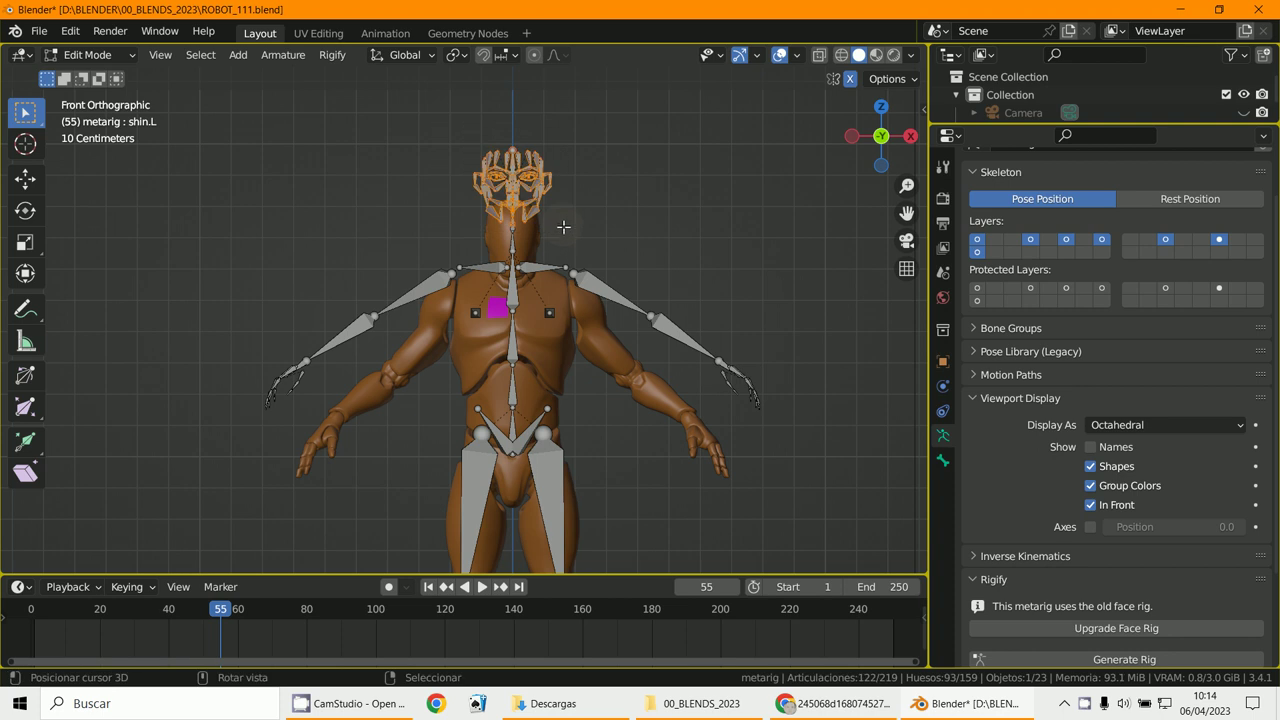
key("x")
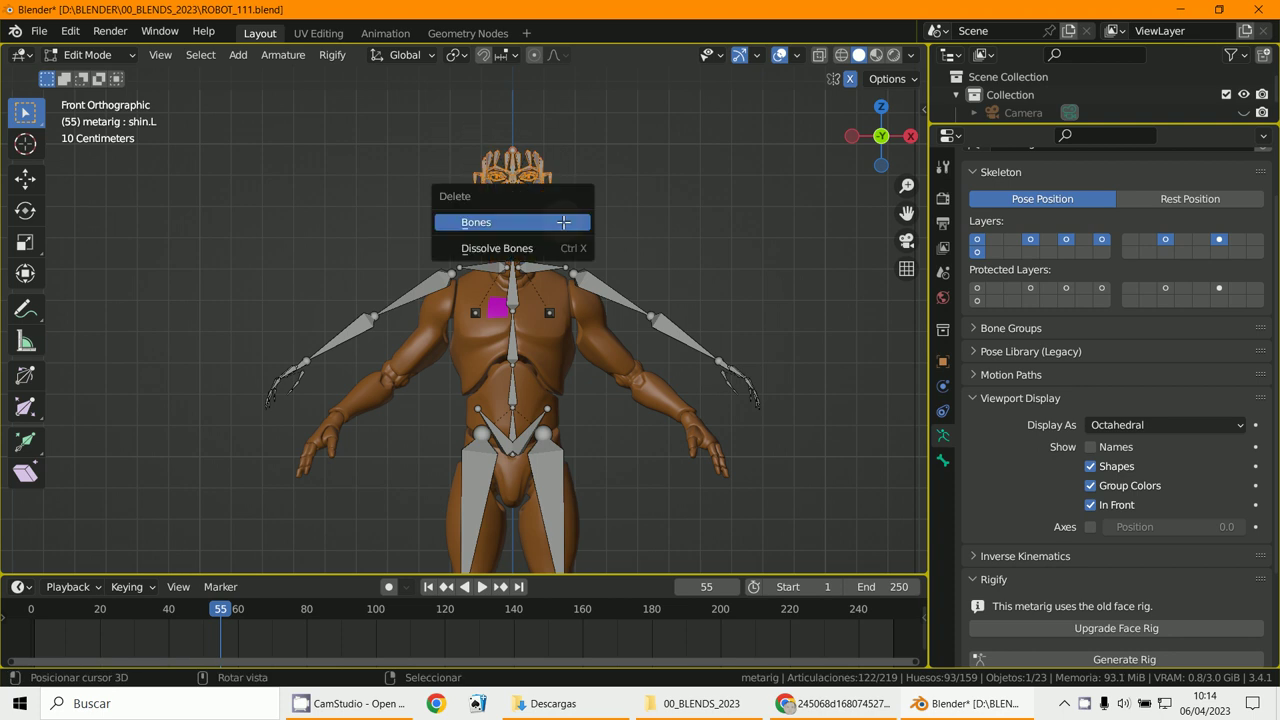
left_click(564, 222)
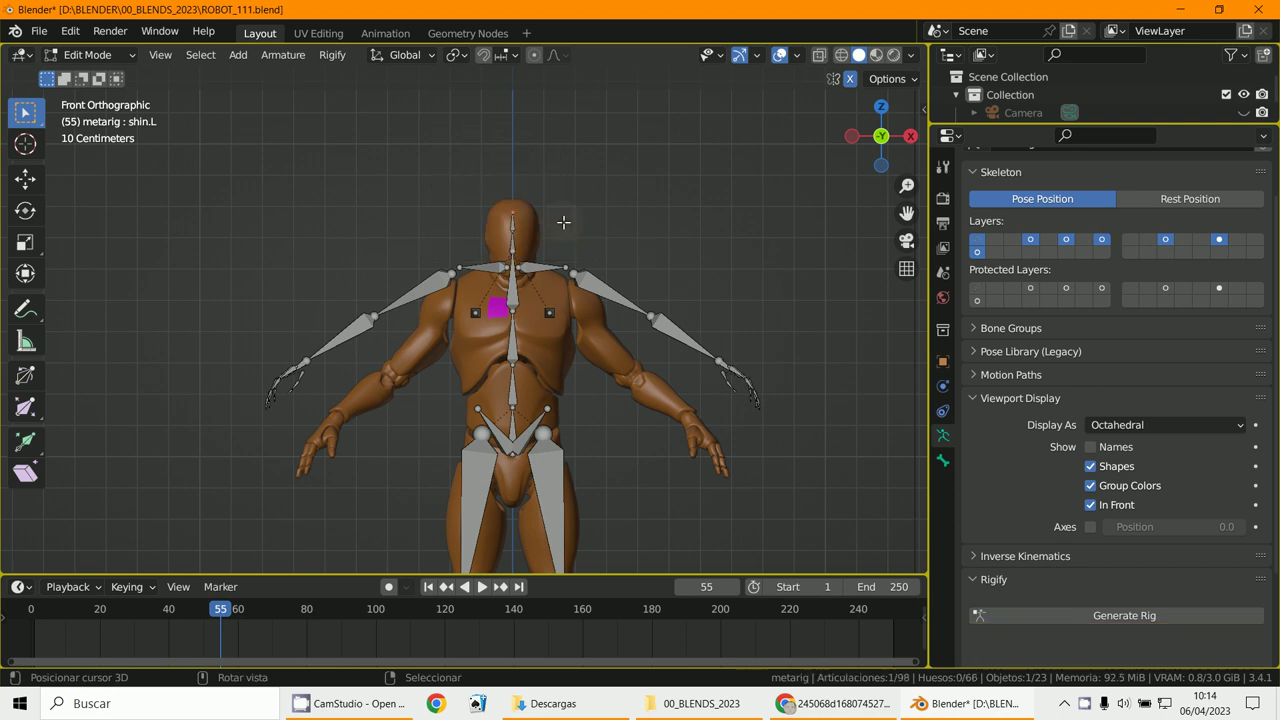
Step: Select the left shoulder, upper arm and forearm bones and move them down along the Z axis
scroll(525, 233, "down", 1)
left_click(492, 279)
scroll(492, 279, "up", 3)
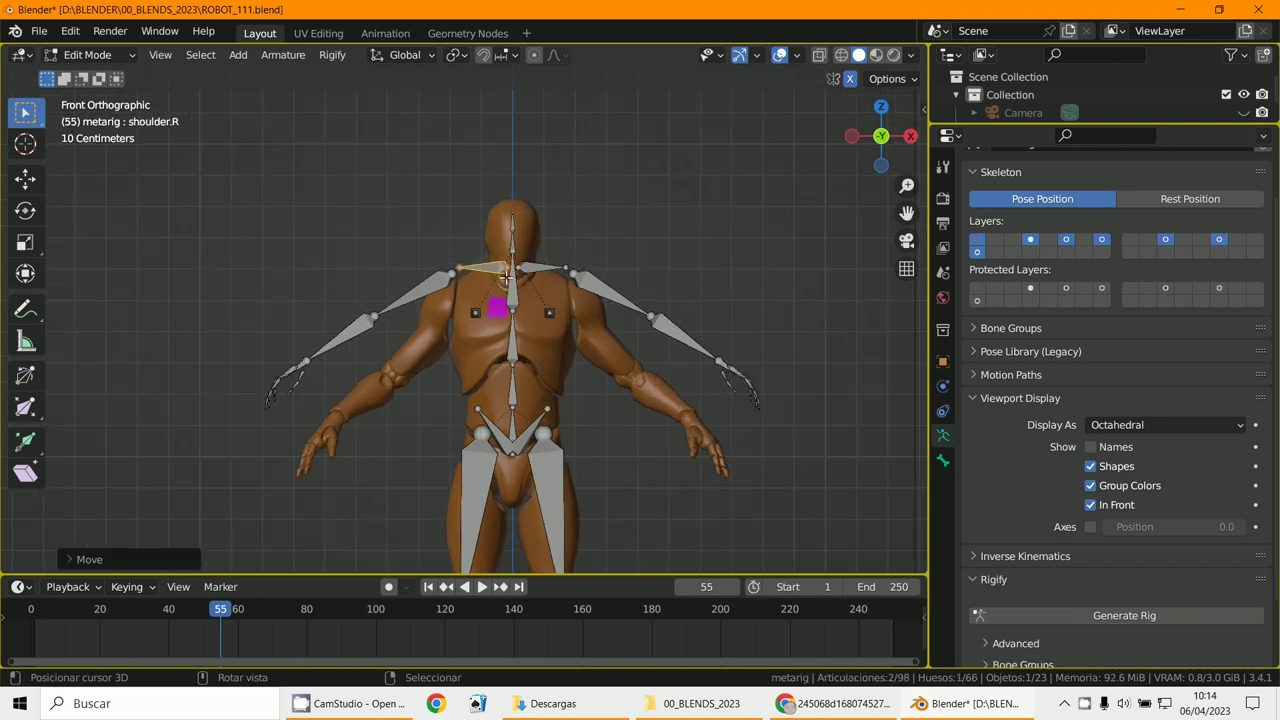
left_click(578, 260, "shift")
left_click(638, 292, "shift")
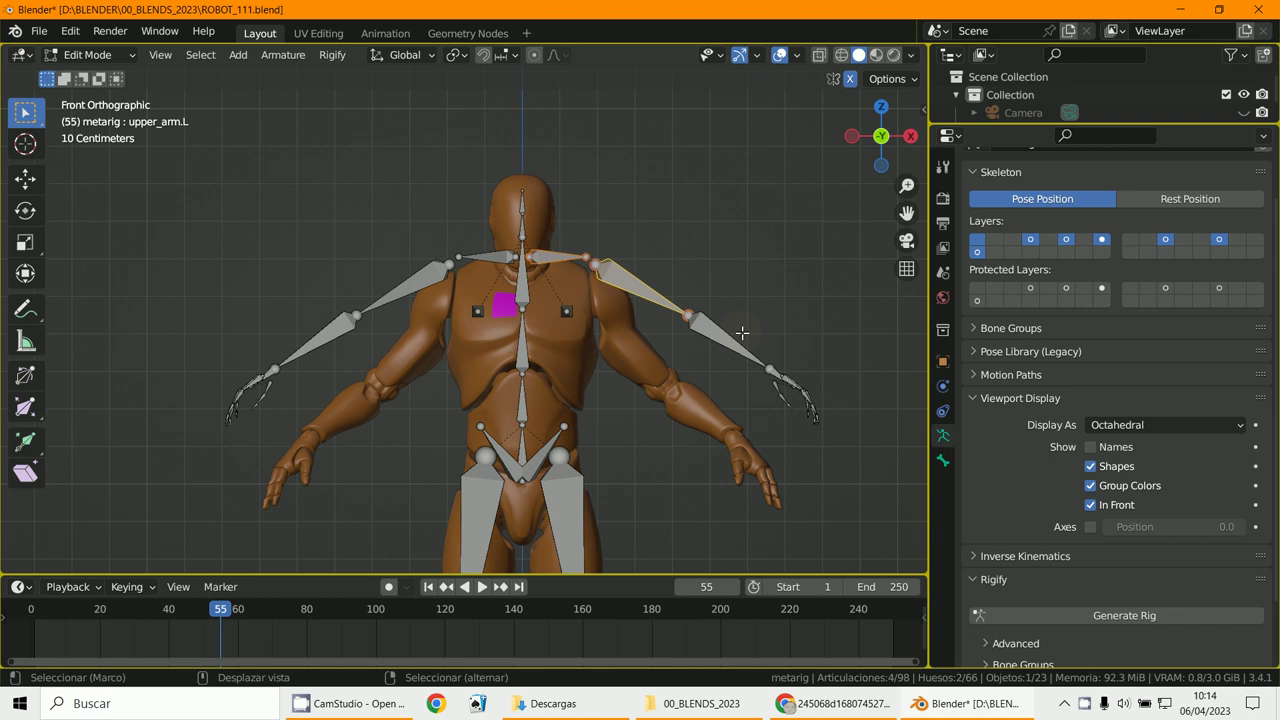
left_click(741, 333, "shift")
key("g")
key("z")
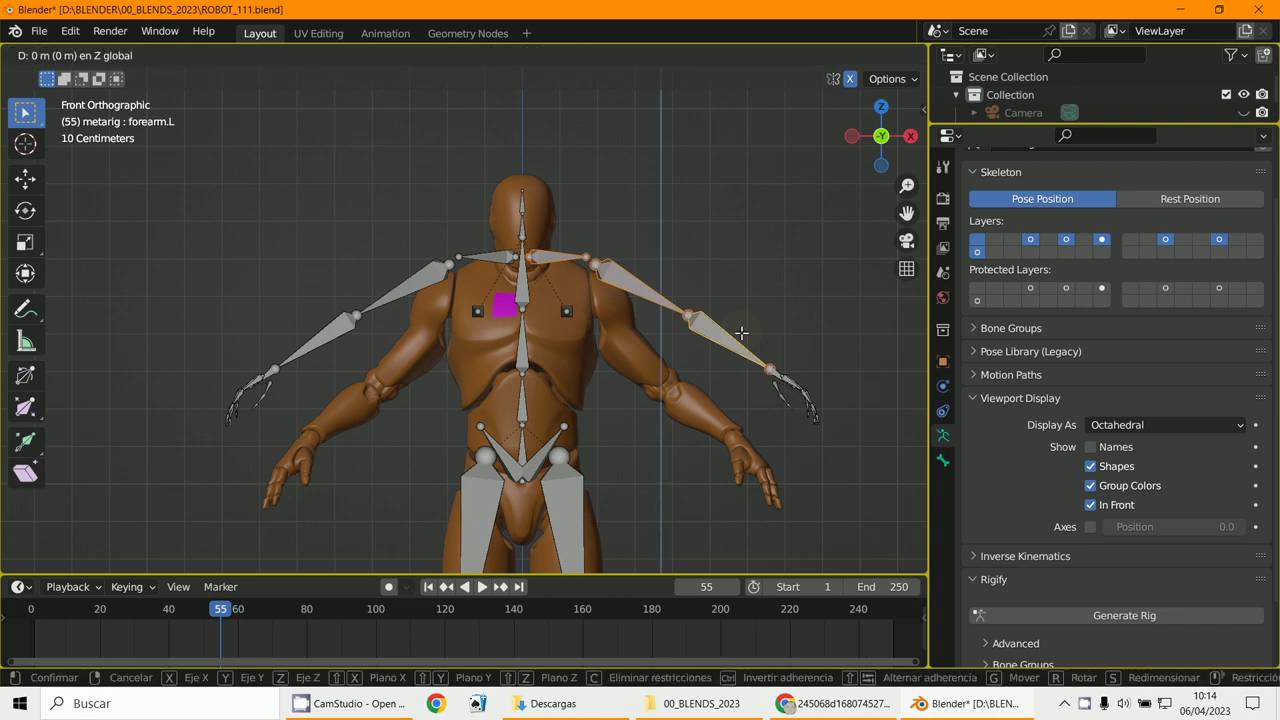
left_click(733, 361)
Step: Select the finger and palm bones of the left hand as a group and delete them
middle_click_drag(767, 374, 694, 288)
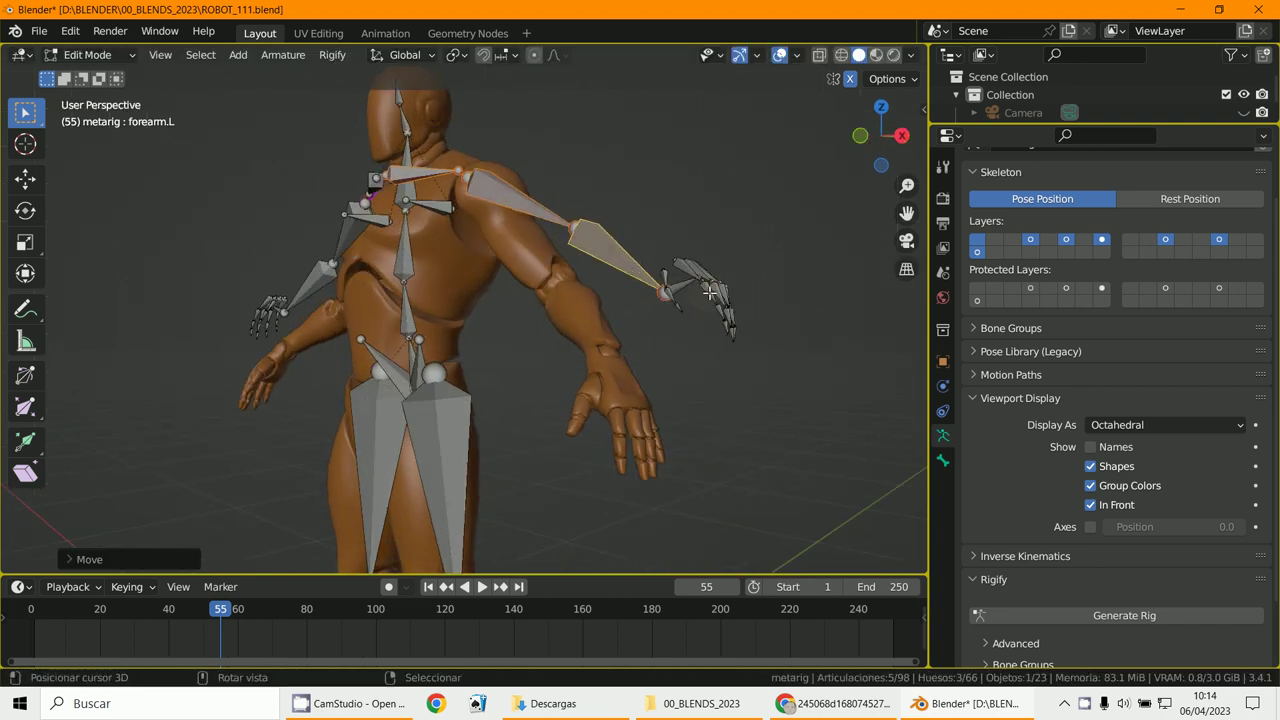
left_click(698, 287)
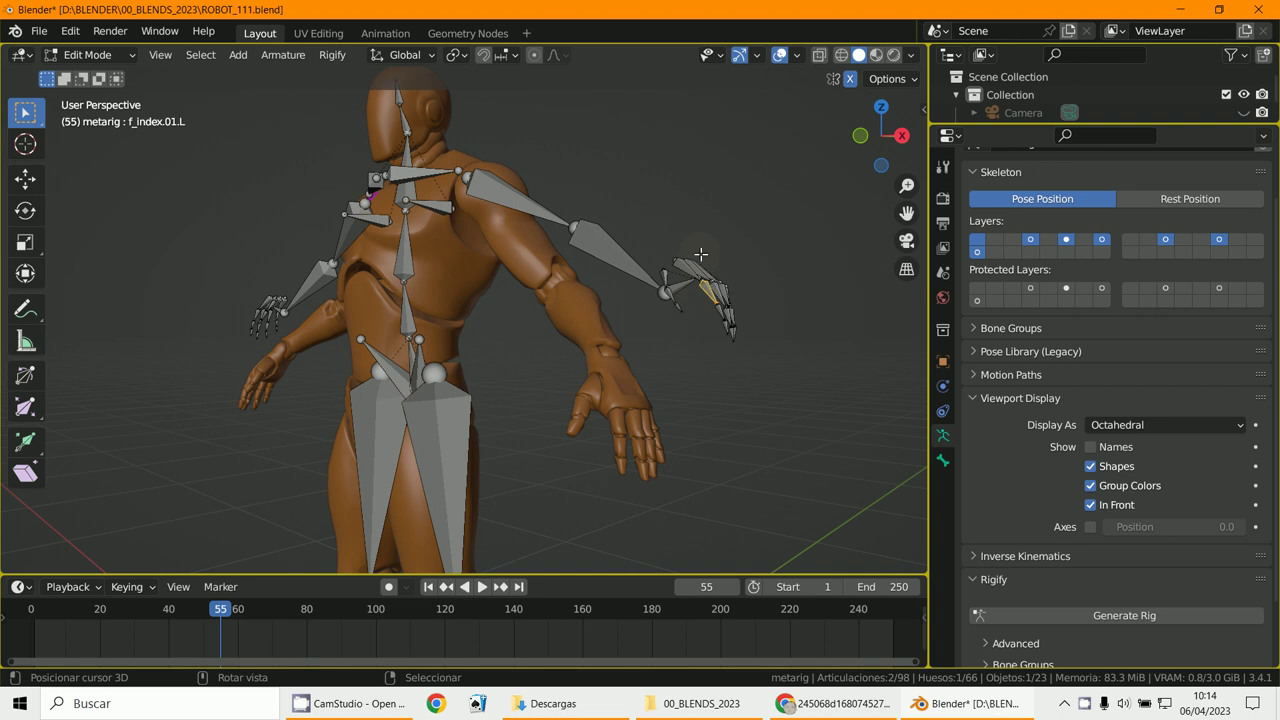
key("b")
left_click_drag(677, 229, 766, 360)
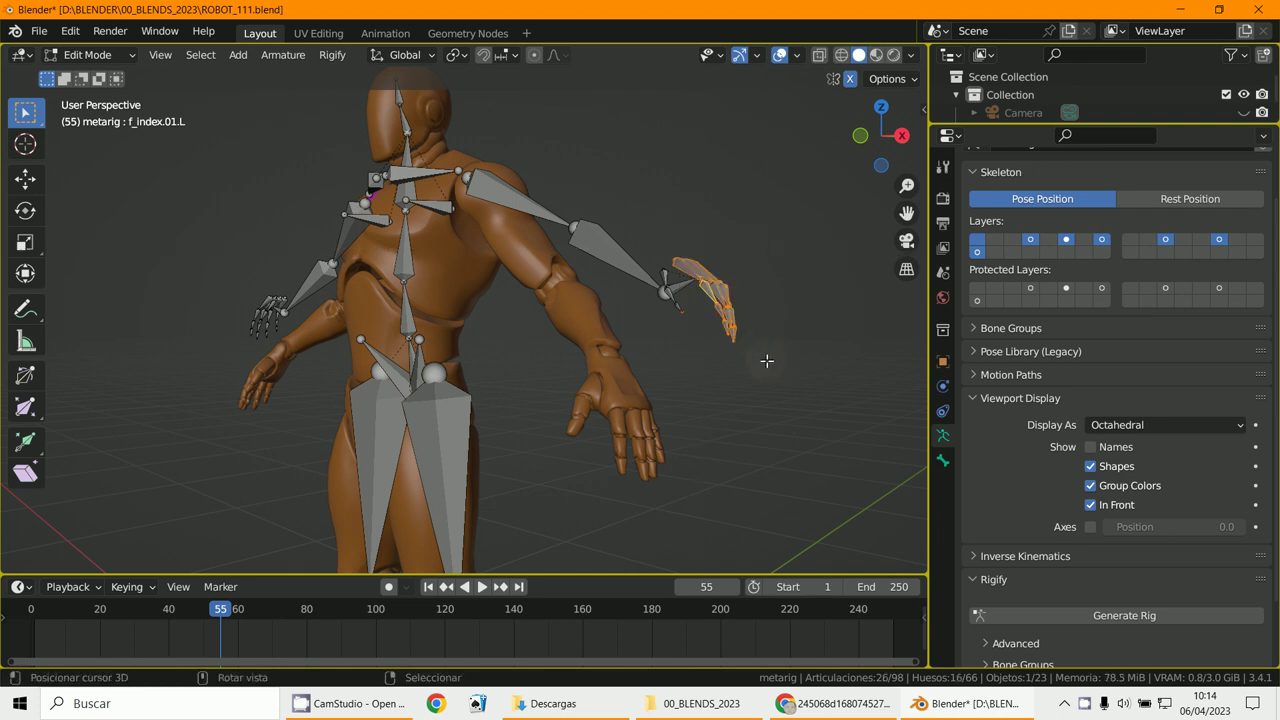
key("x")
left_click(758, 342)
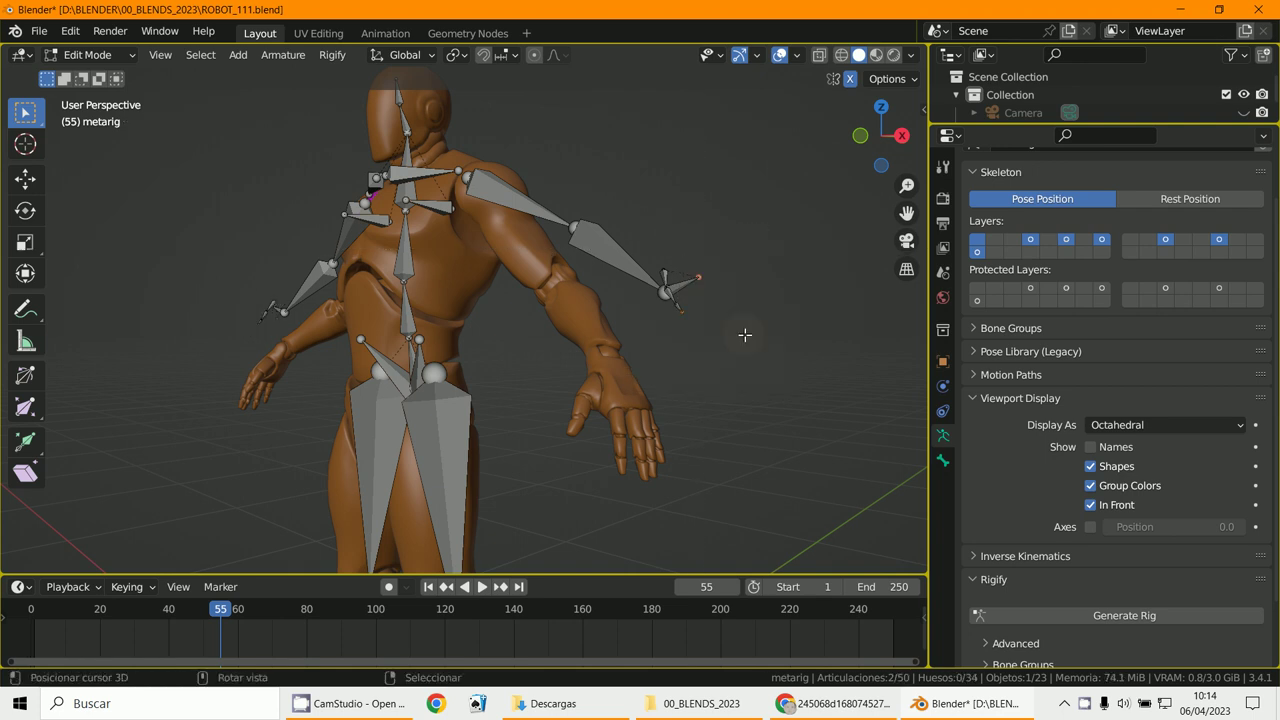
Step: Delete the leftover thumb bones beside the left hand bone, keeping the hand bone itself
left_click(665, 280)
key("x")
left_click(670, 283)
left_click(676, 303)
right_click(691, 282)
key("x")
right_click(691, 282)
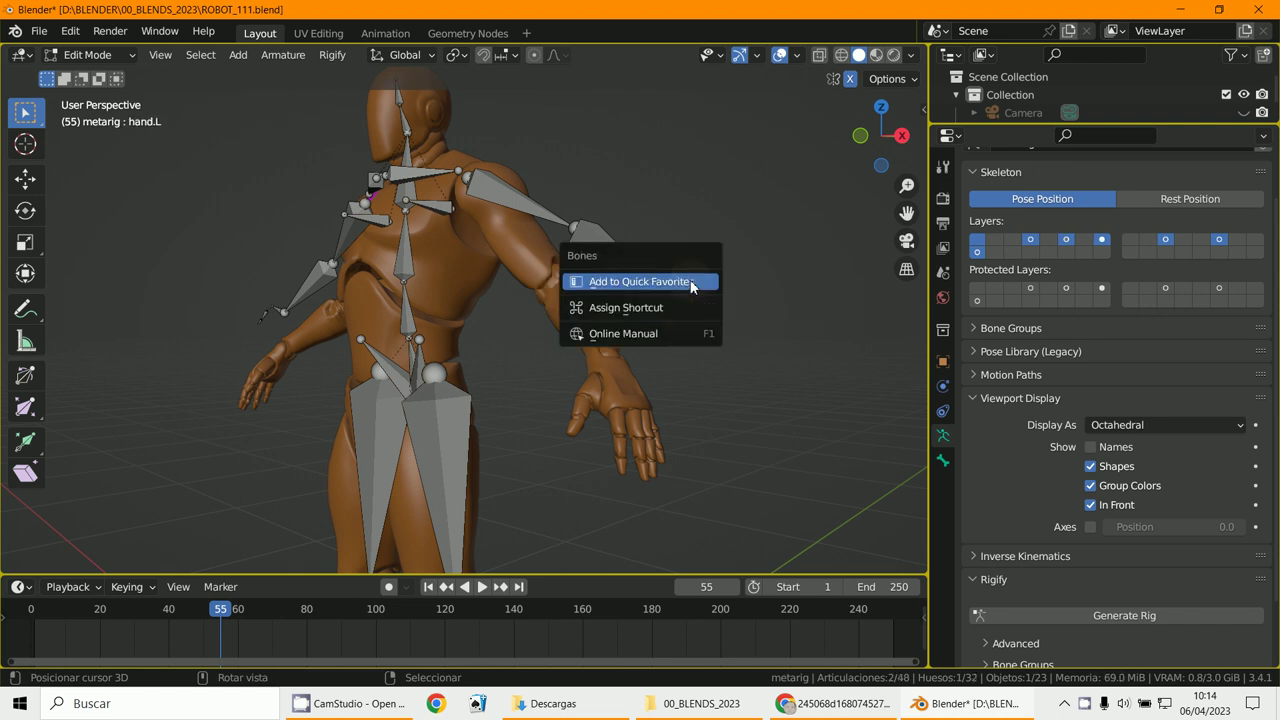
left_click(690, 284)
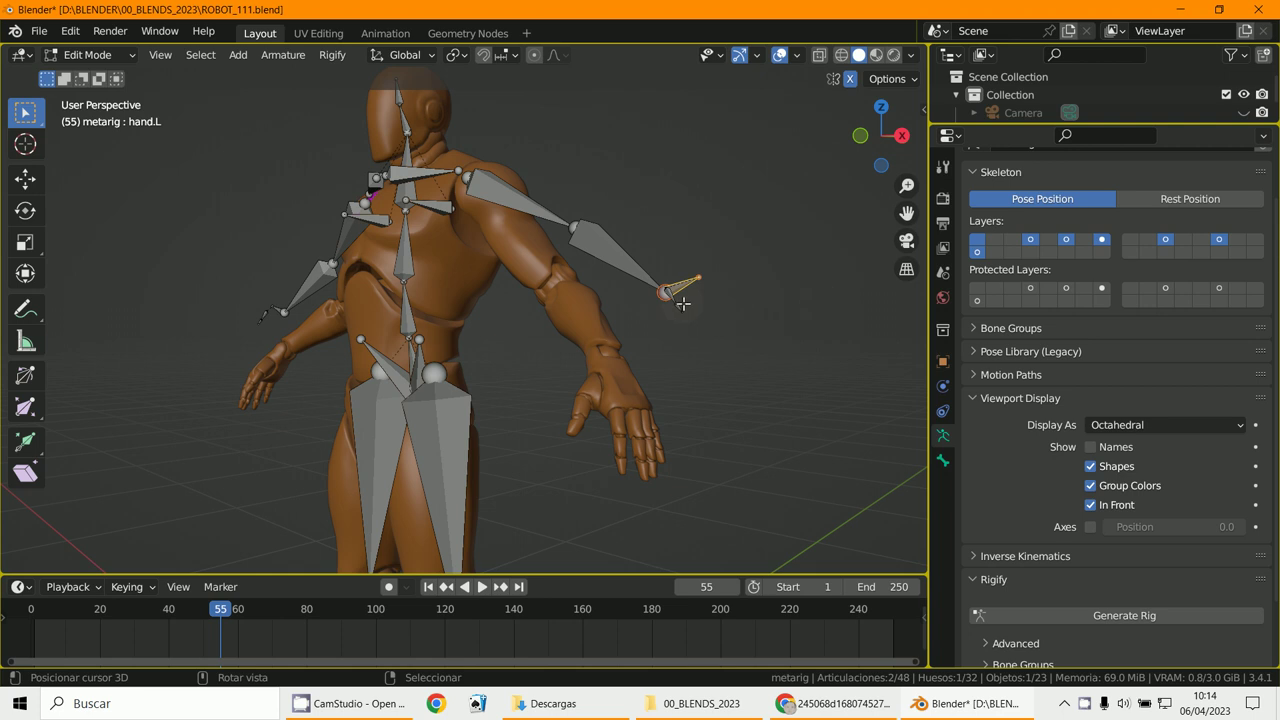
key("x")
left_click(687, 299)
Step: In front view, move the left forearm bone down into the forearm of the mesh
key("KP_1")
left_click(662, 284)
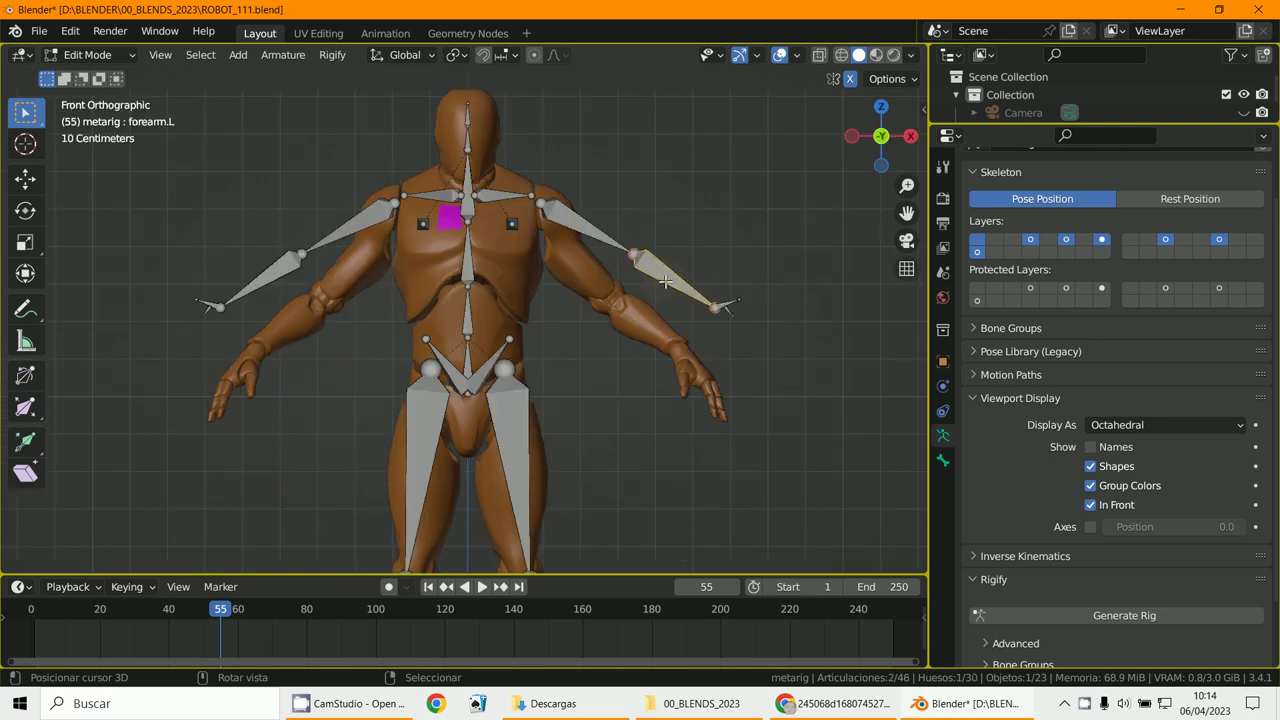
key("g")
left_click(701, 301)
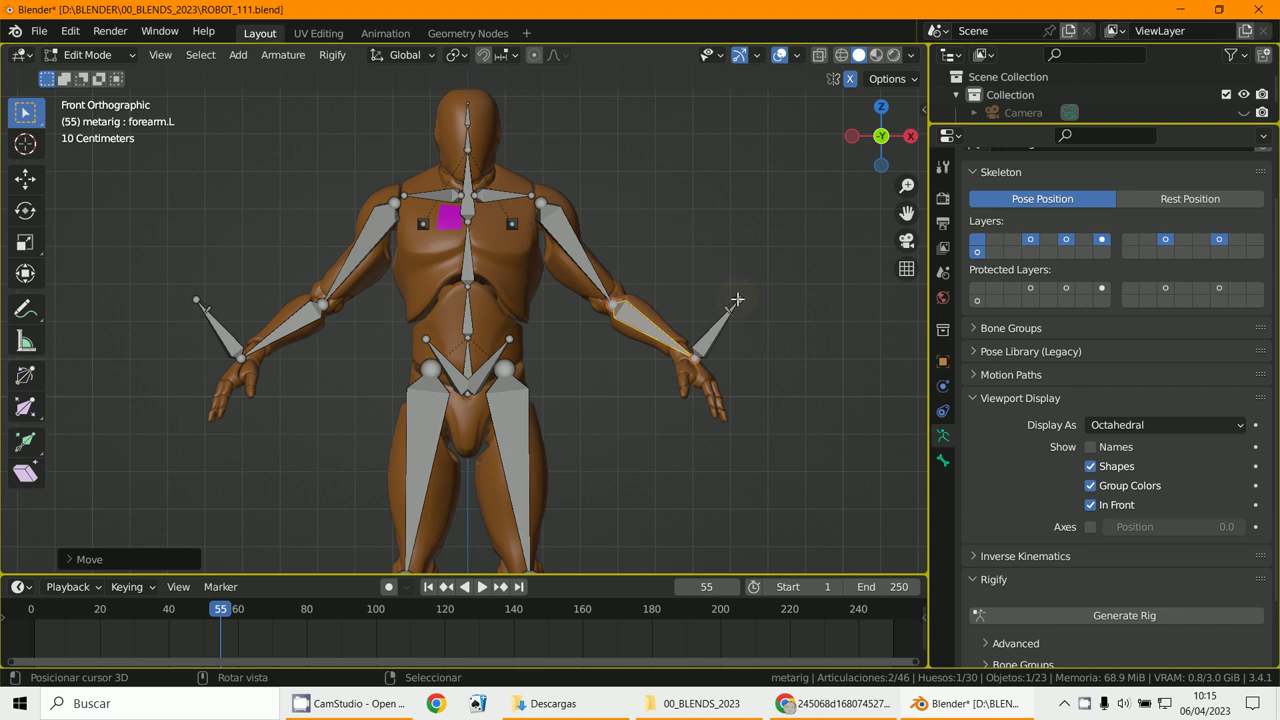
Step: Move the tip of the left hand bone down to the fingers of the hand mesh
right_click(745, 299)
key("g")
left_click(721, 408)
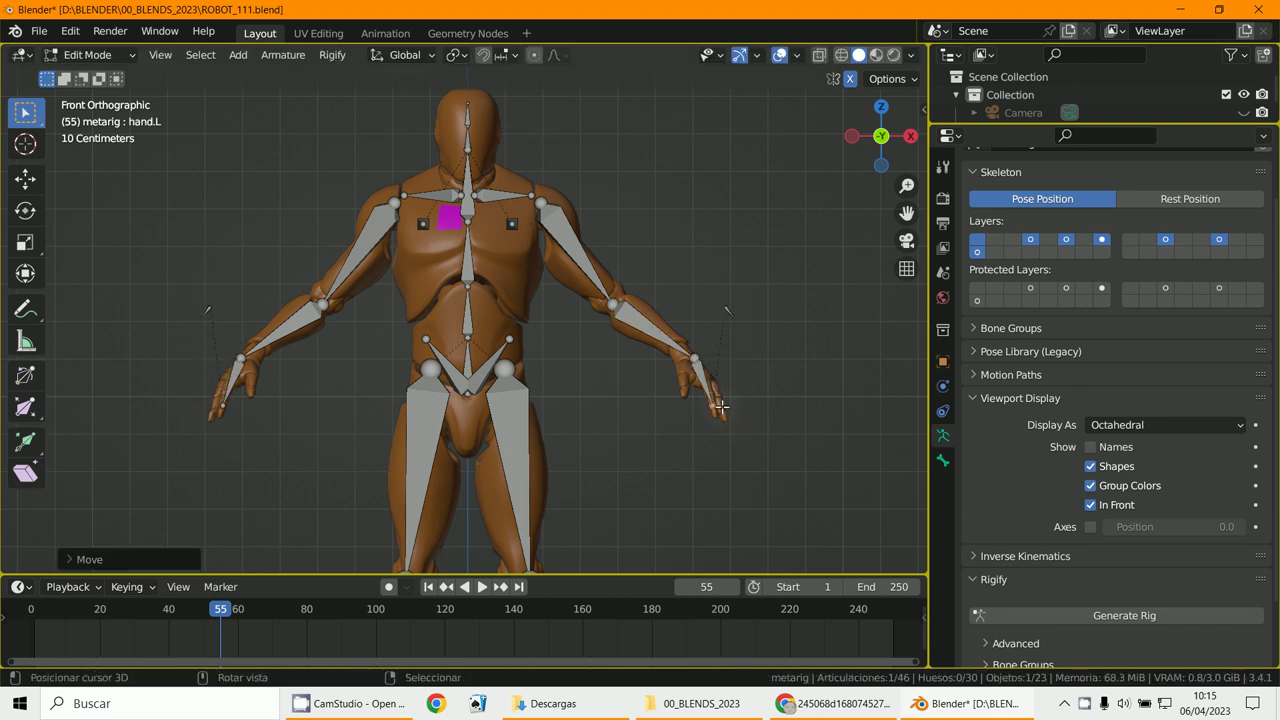
Step: In Object Mode, select the body mesh and the metarig, and parent the mesh to it with automatic weights
middle_click_drag(706, 289, 436, 231)
left_click(82, 55)
left_click(87, 77)
right_click(436, 231)
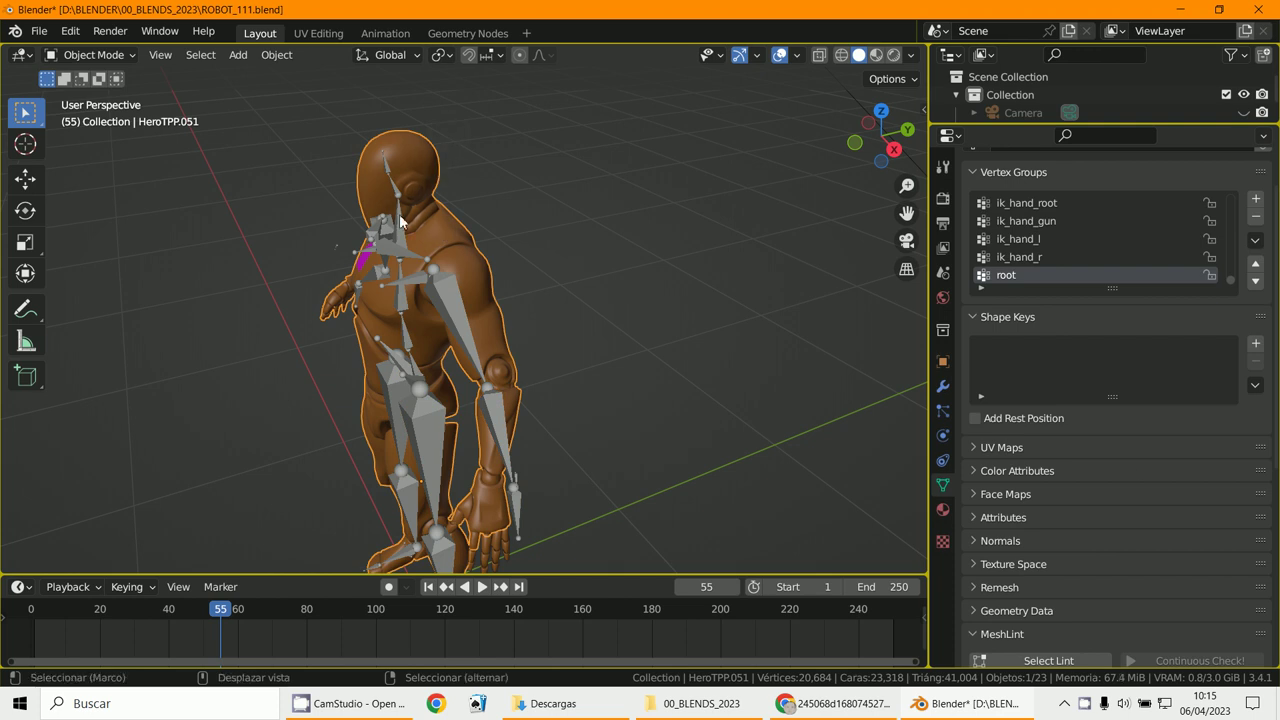
left_click(400, 221, "shift")
middle_click_drag(400, 221, 464, 216)
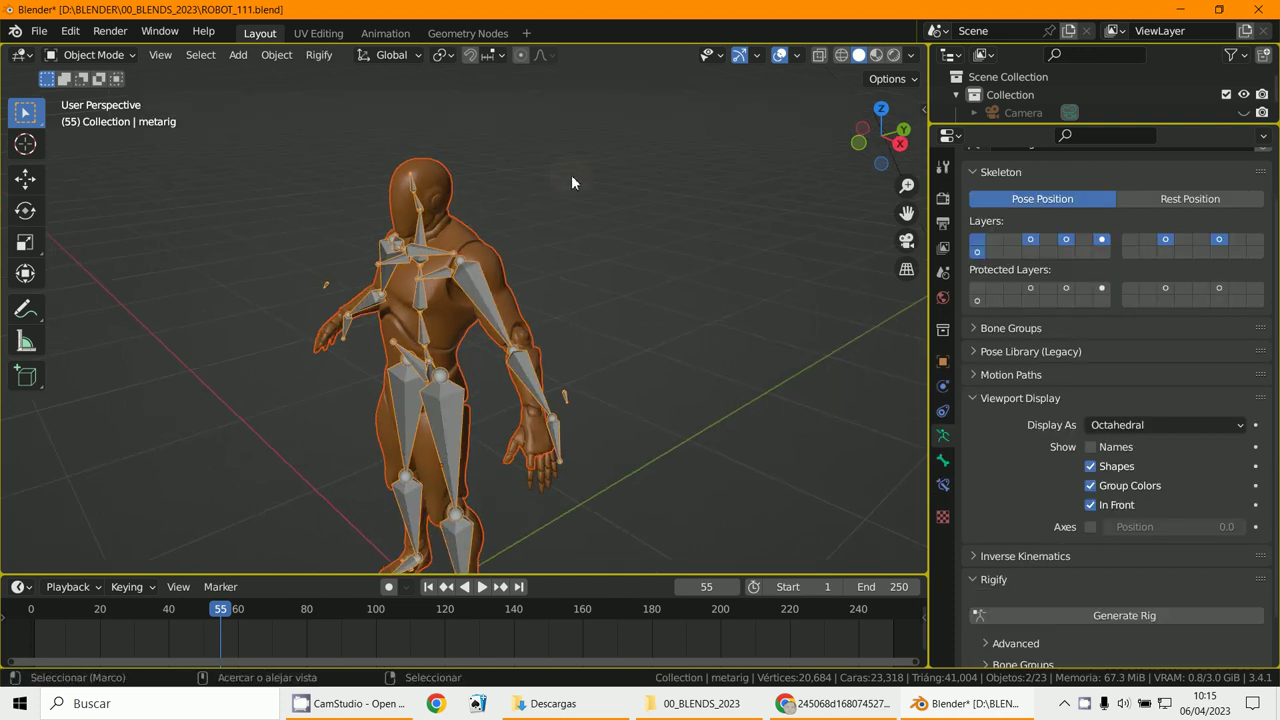
key("ctrl+p")
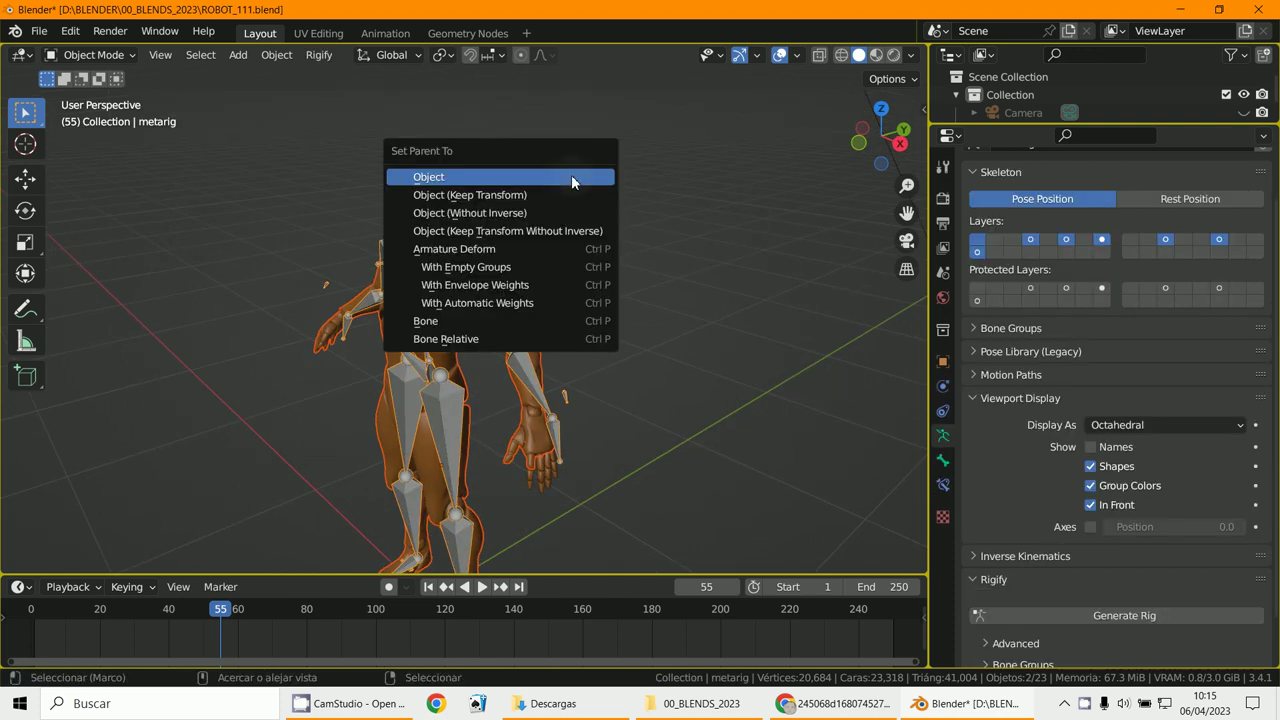
left_click(483, 302)
Step: Select the body mesh and enlarge its vertex groups list to show more groups
left_click(450, 309)
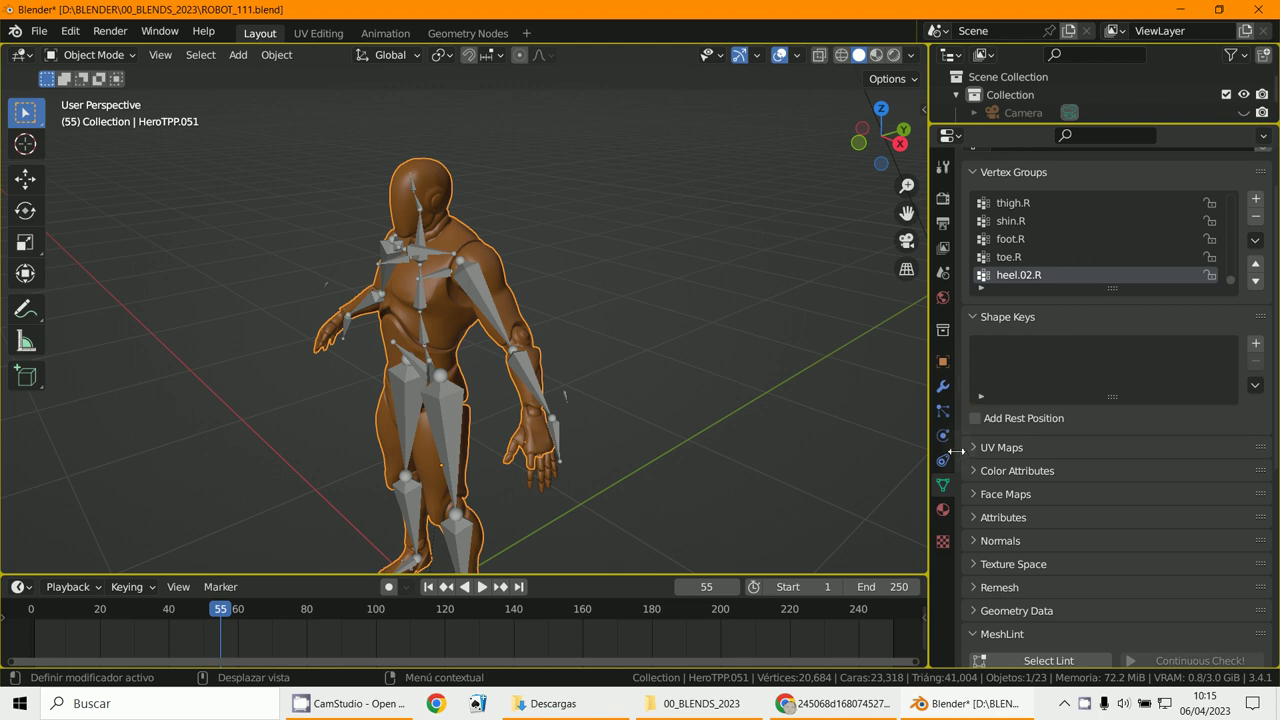
scroll(1010, 390, "up", 2)
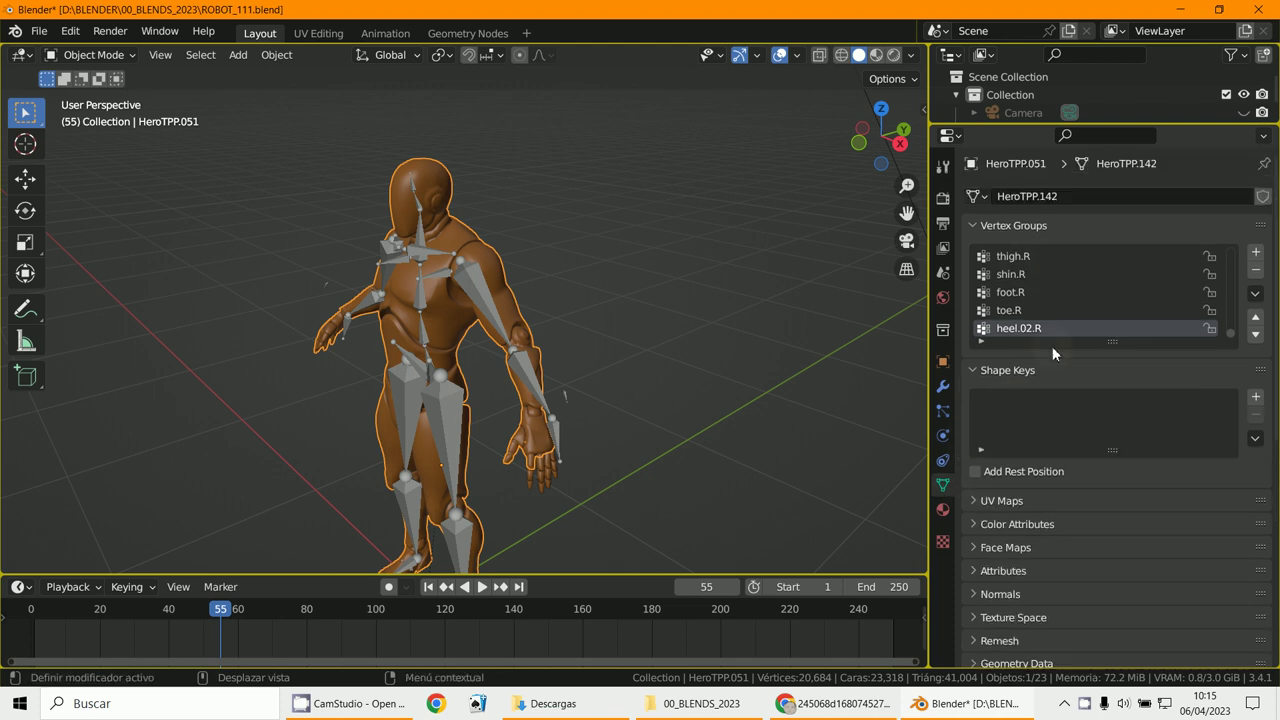
left_click_drag(1111, 342, 1114, 545)
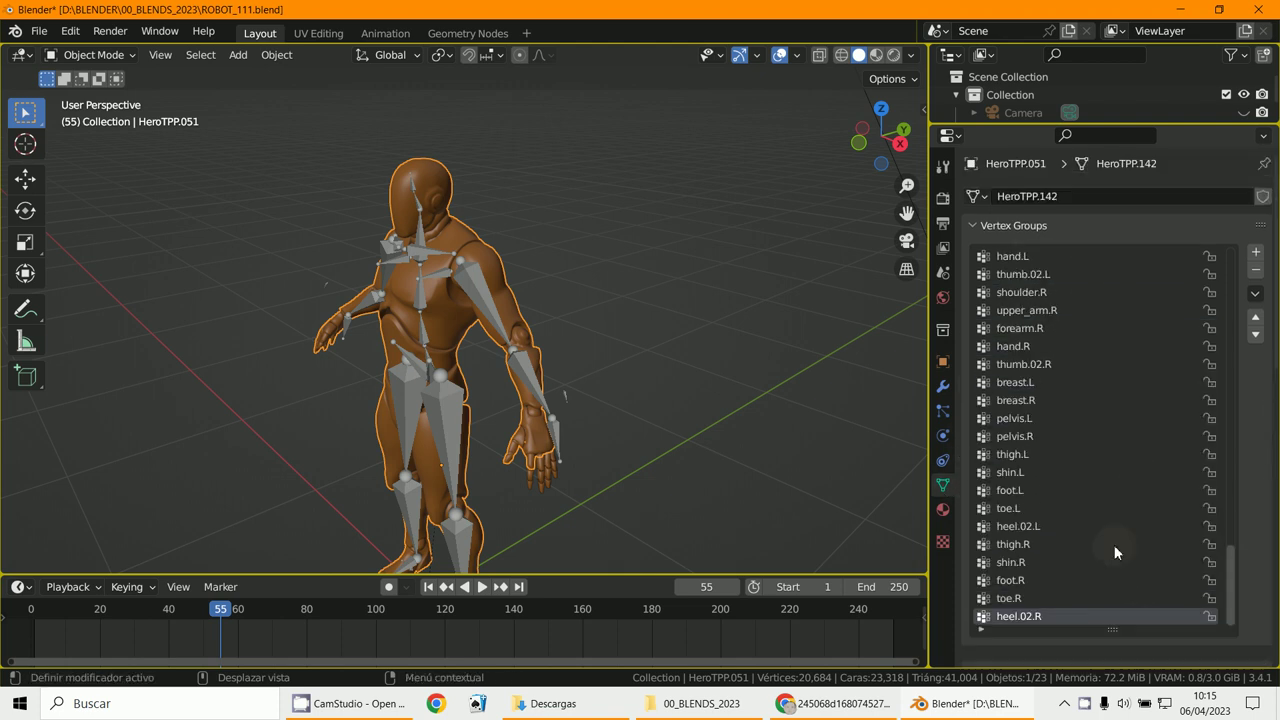
Step: In the mesh's Edit Mode, select the vertices belonging to the pelvis.L vertex group
left_click(1018, 420)
left_click(80, 56)
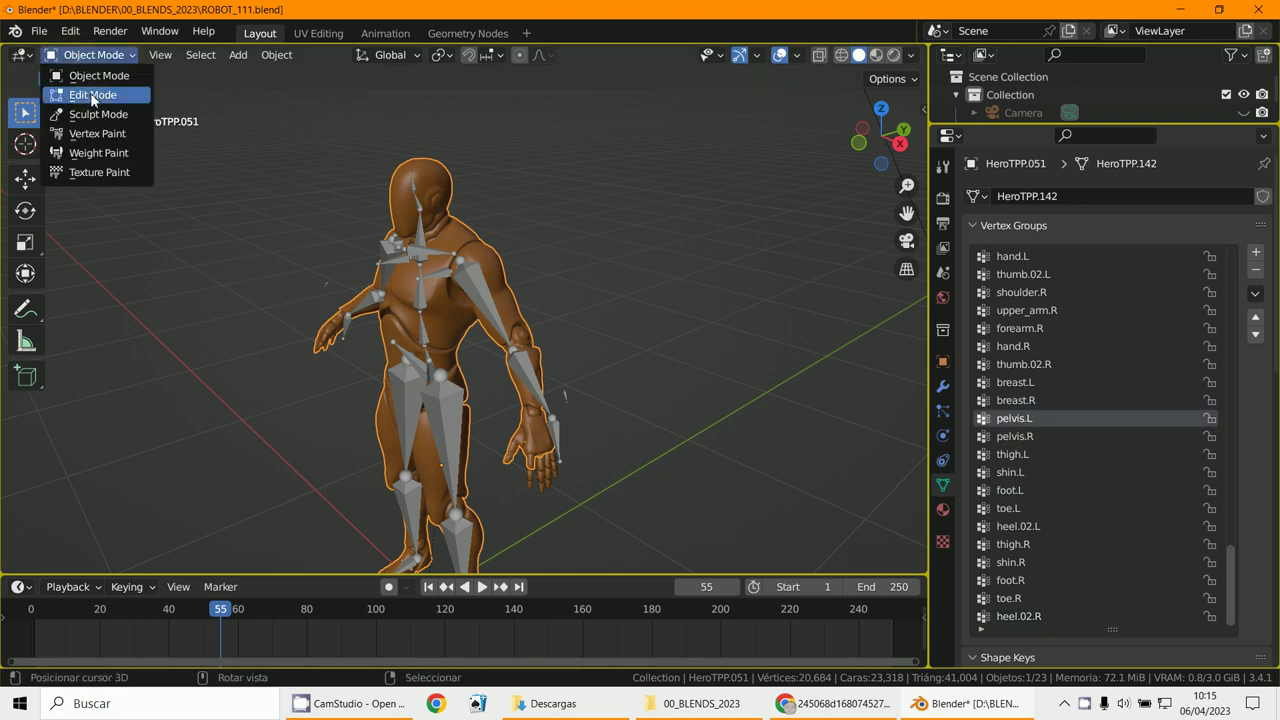
left_click(92, 96)
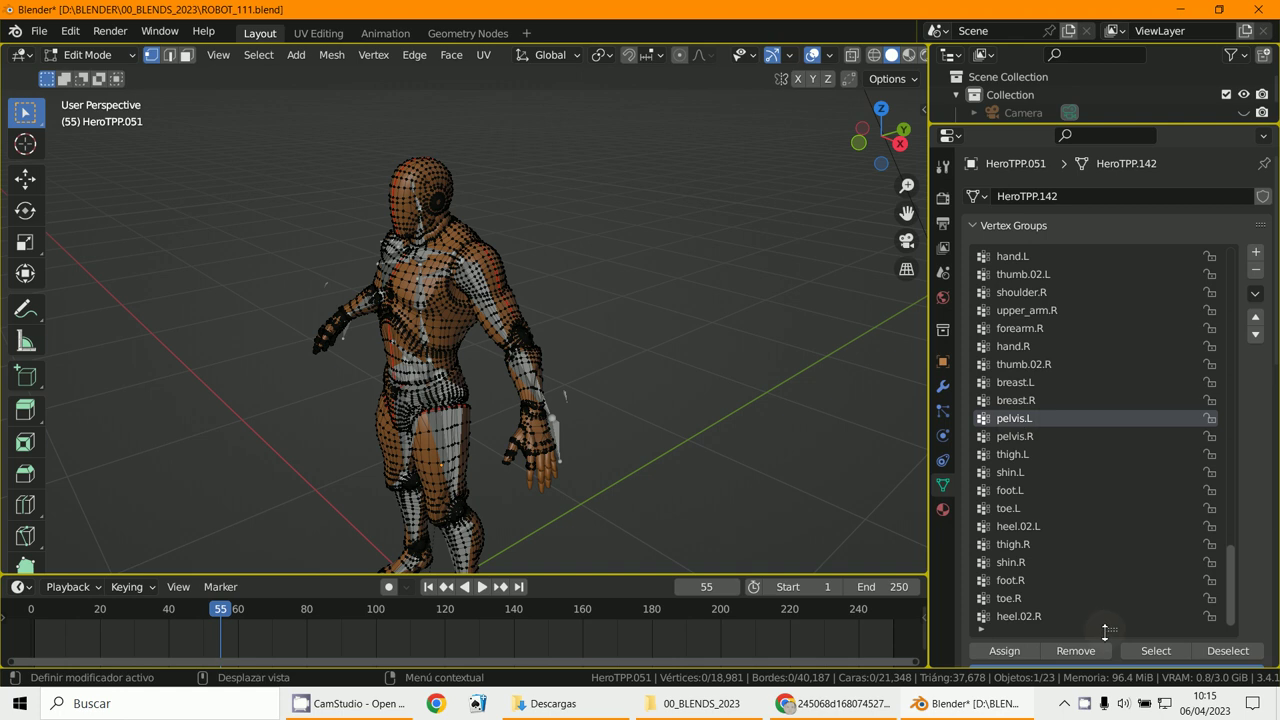
left_click(1158, 651)
middle_click_drag(917, 544, 624, 393)
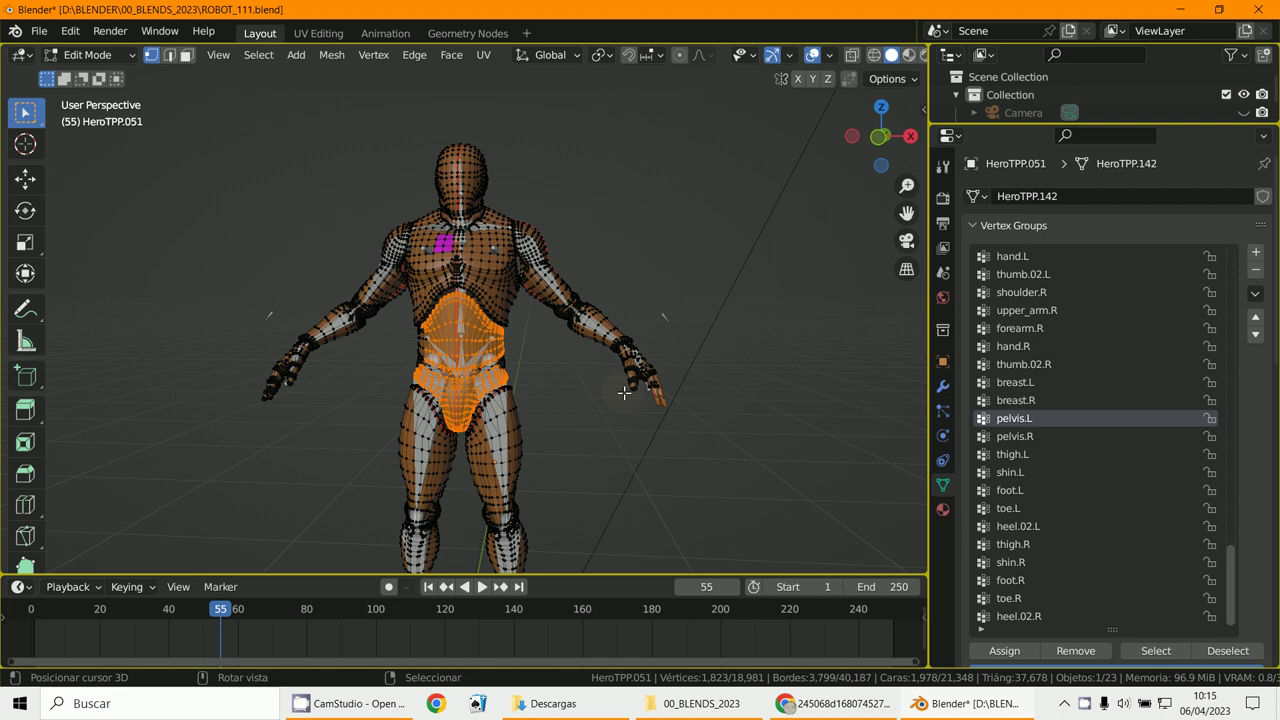
Step: Clear the selection, select the vertices of the breast.R vertex group and test-move them without keeping the change
key("alt+a")
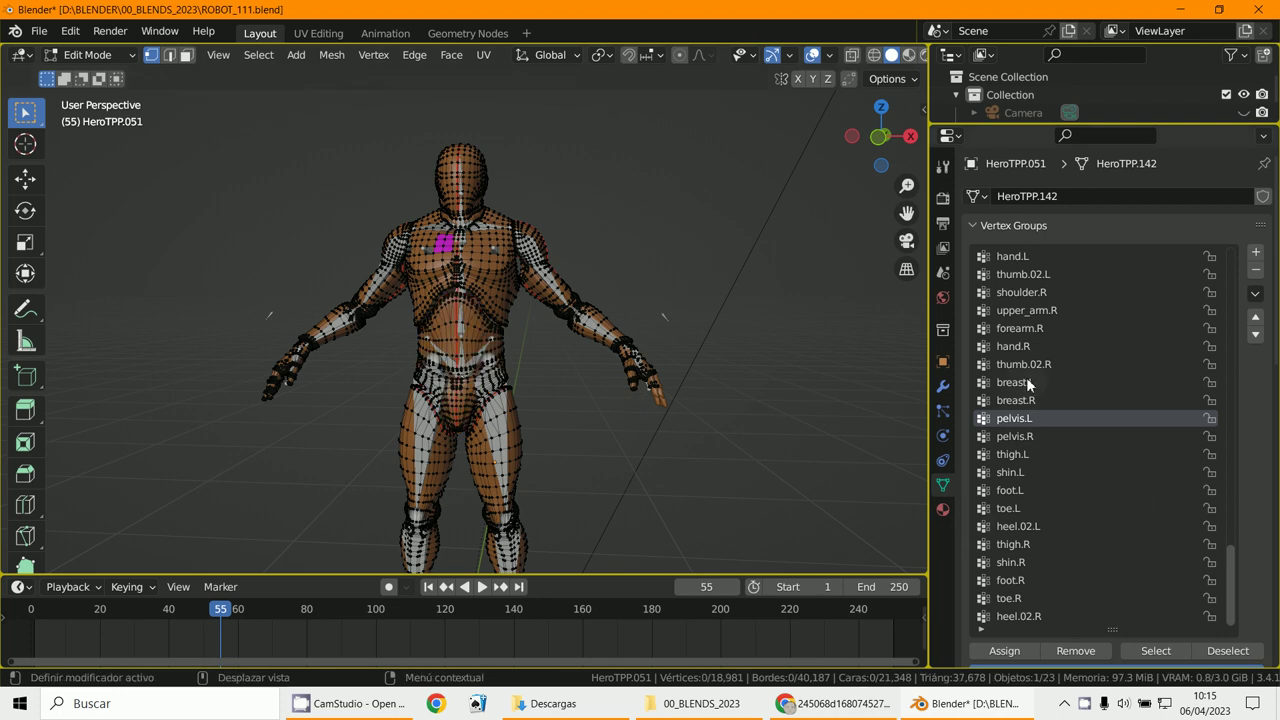
left_click(1018, 401)
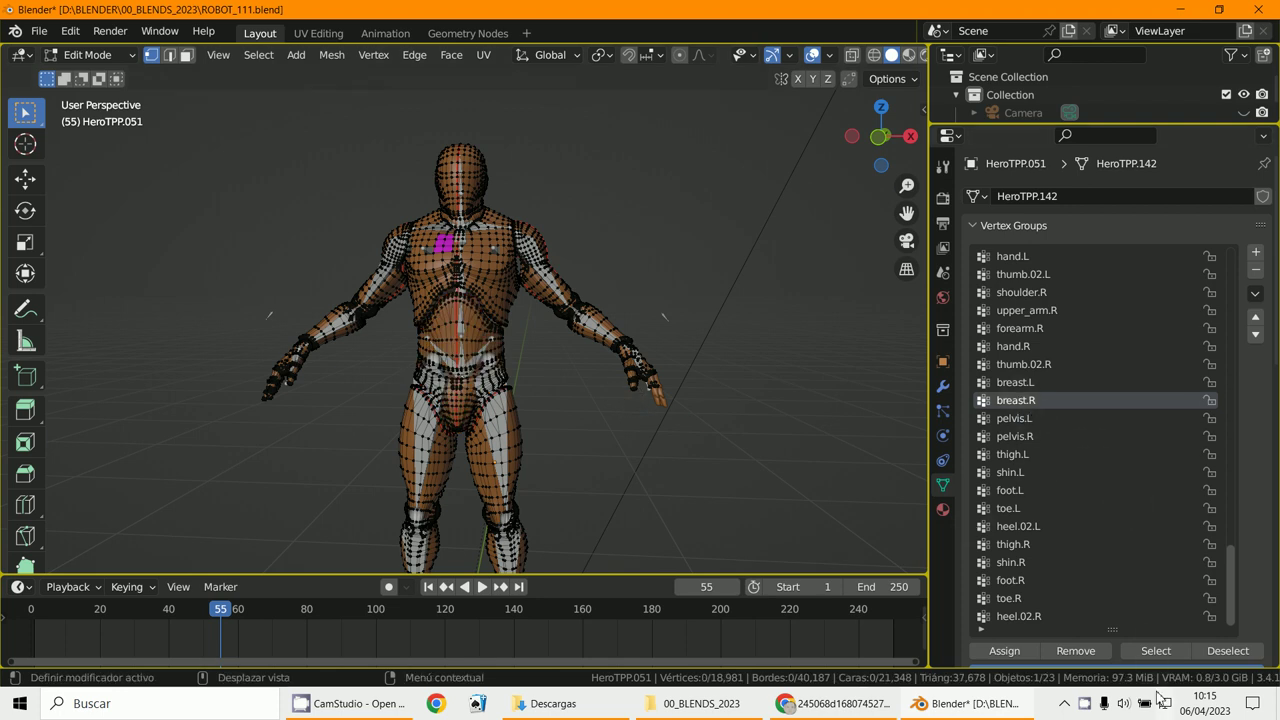
left_click(1156, 651)
middle_click_drag(692, 392, 620, 423)
scroll(622, 372, "up", 3)
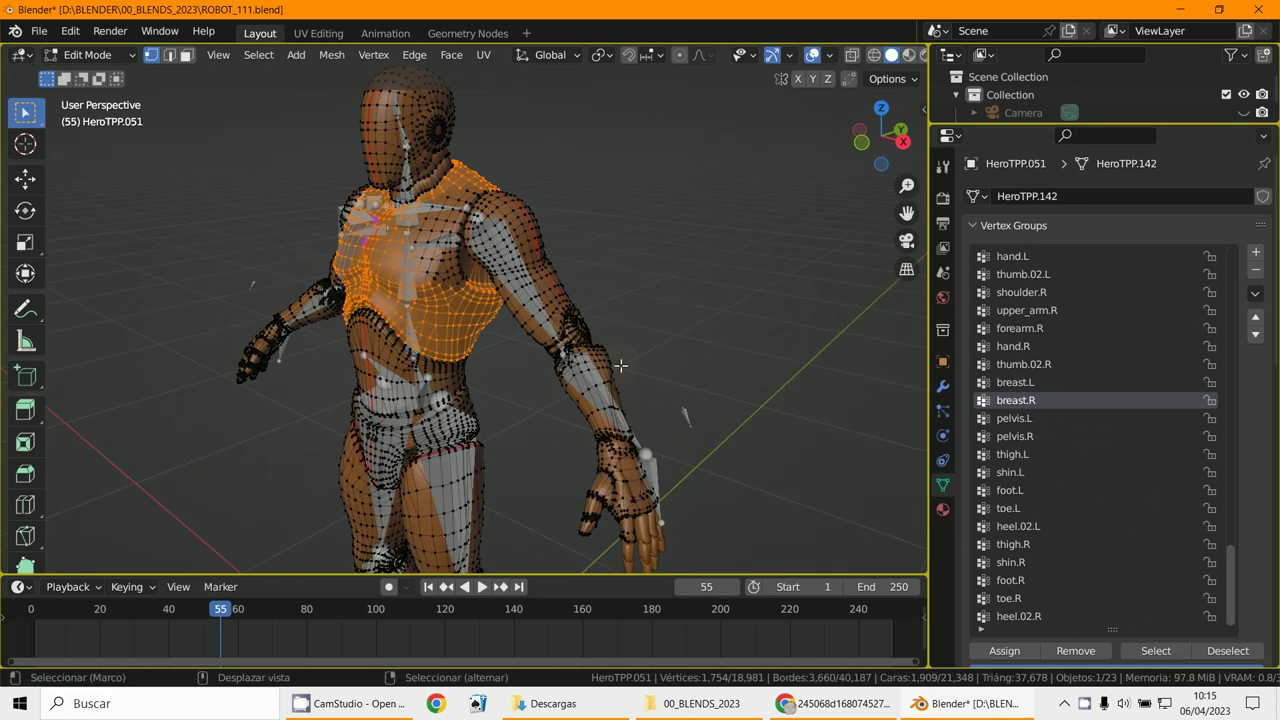
middle_click_drag(623, 366, 705, 412)
scroll(700, 414, "down", 3)
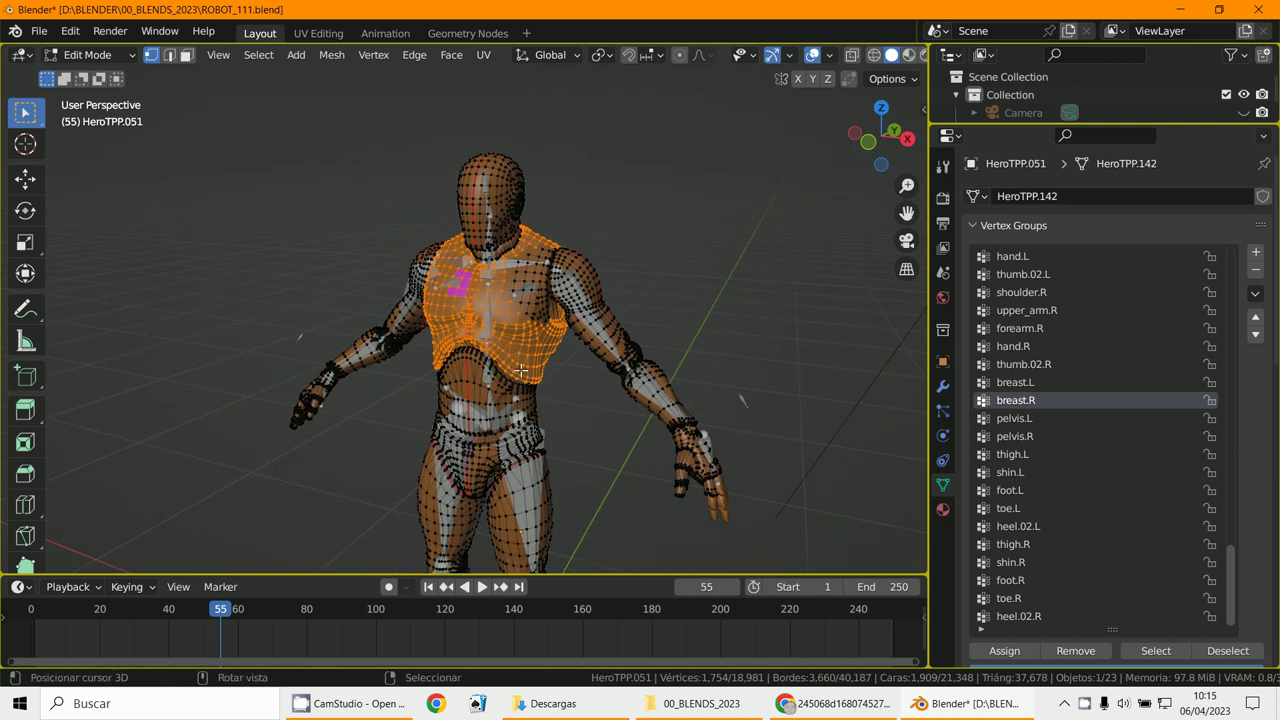
scroll(584, 300, "up", 6)
key("g")
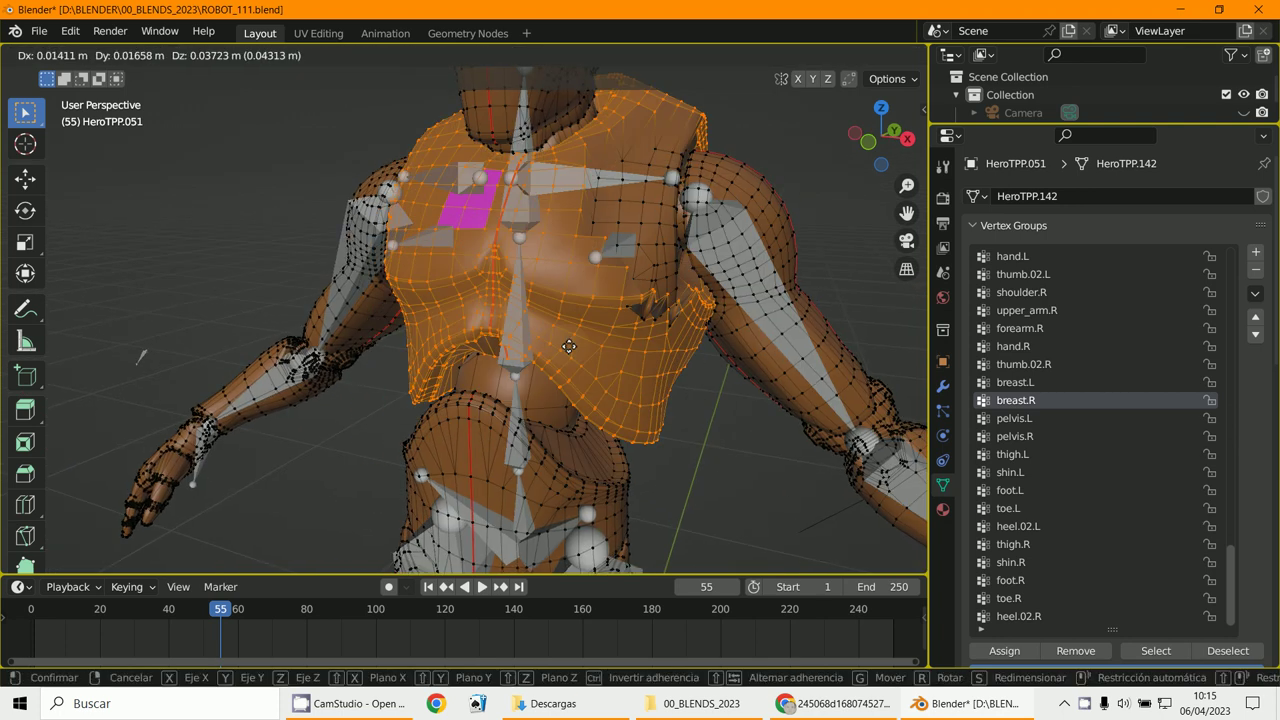
right_click(599, 344)
Step: Select the whole connected chest piece of the mesh, followed by the entire mesh
left_click(625, 305)
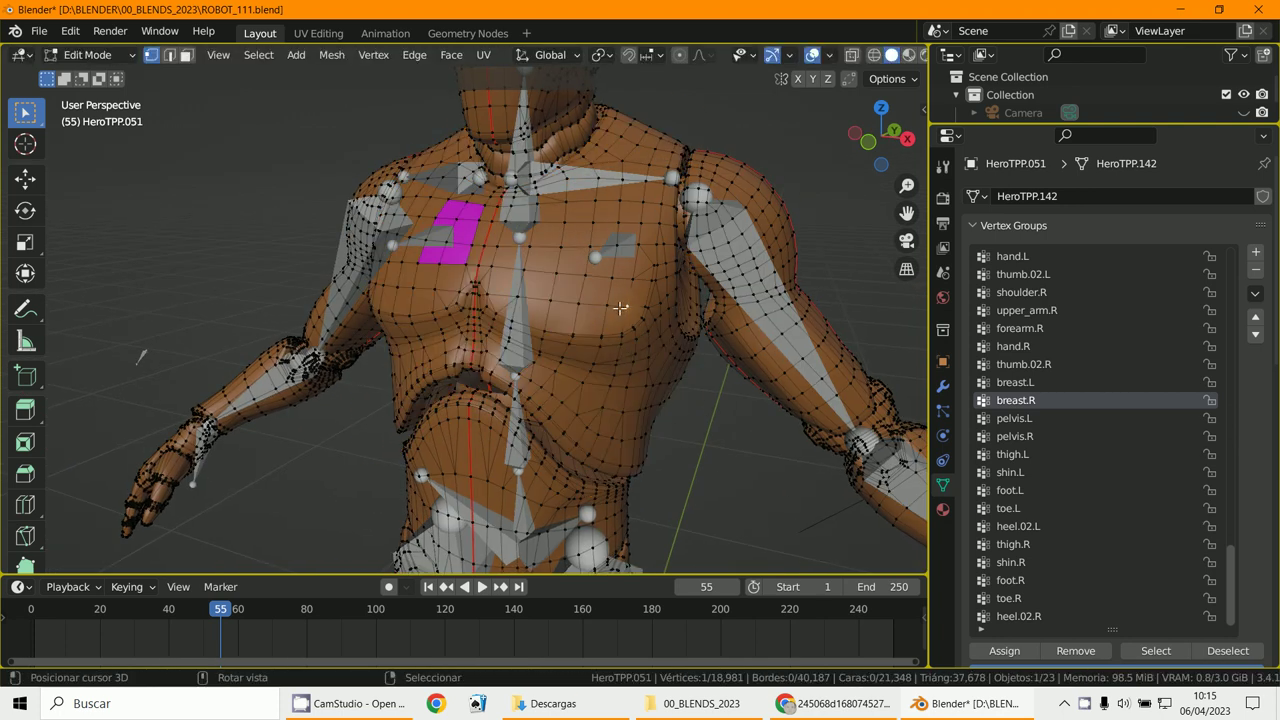
key("l")
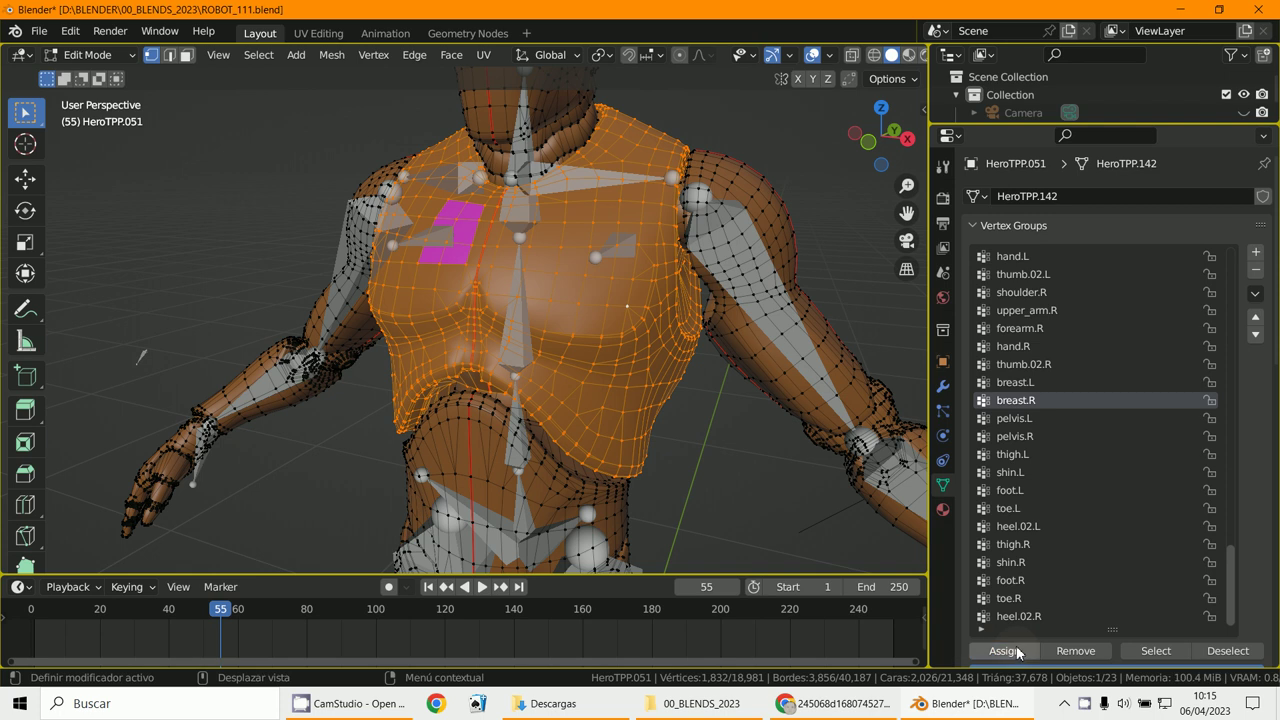
scroll(740, 400, "down", 3)
key("a")
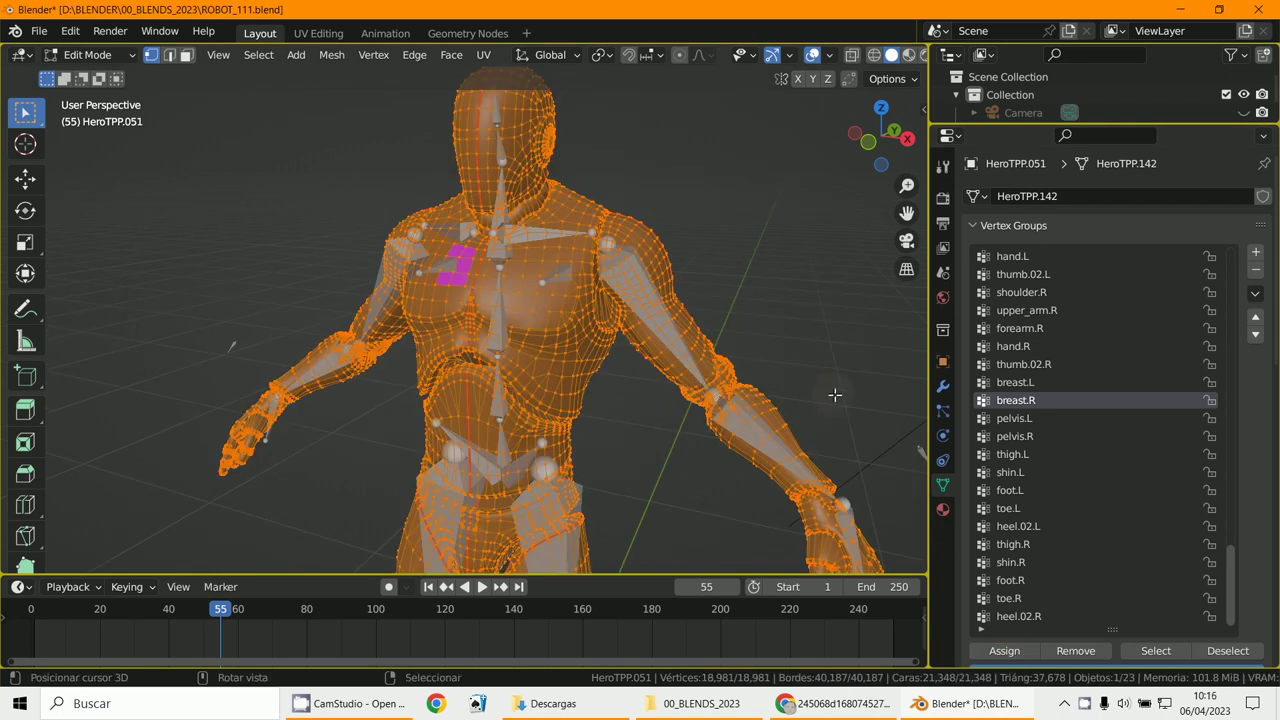
Step: Return to Object Mode, select the metarig and switch it to Pose Mode
left_click(83, 54)
left_click(86, 76)
left_click(501, 322)
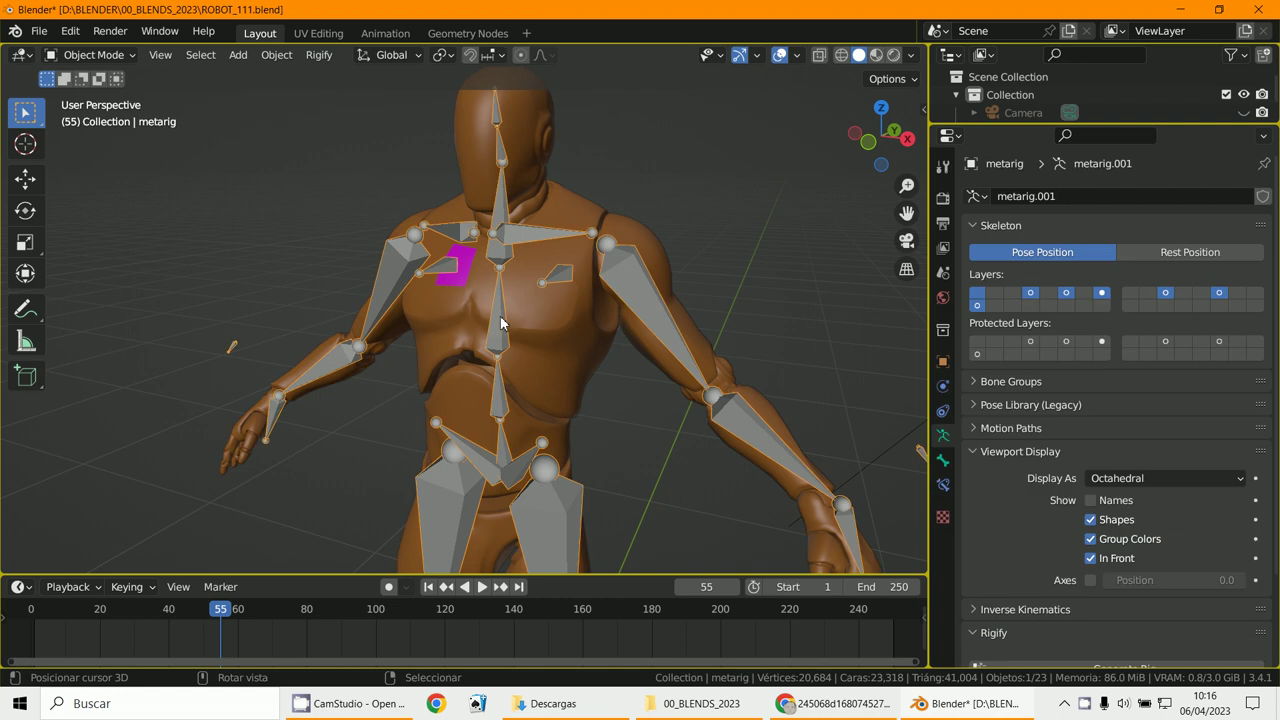
left_click(90, 55)
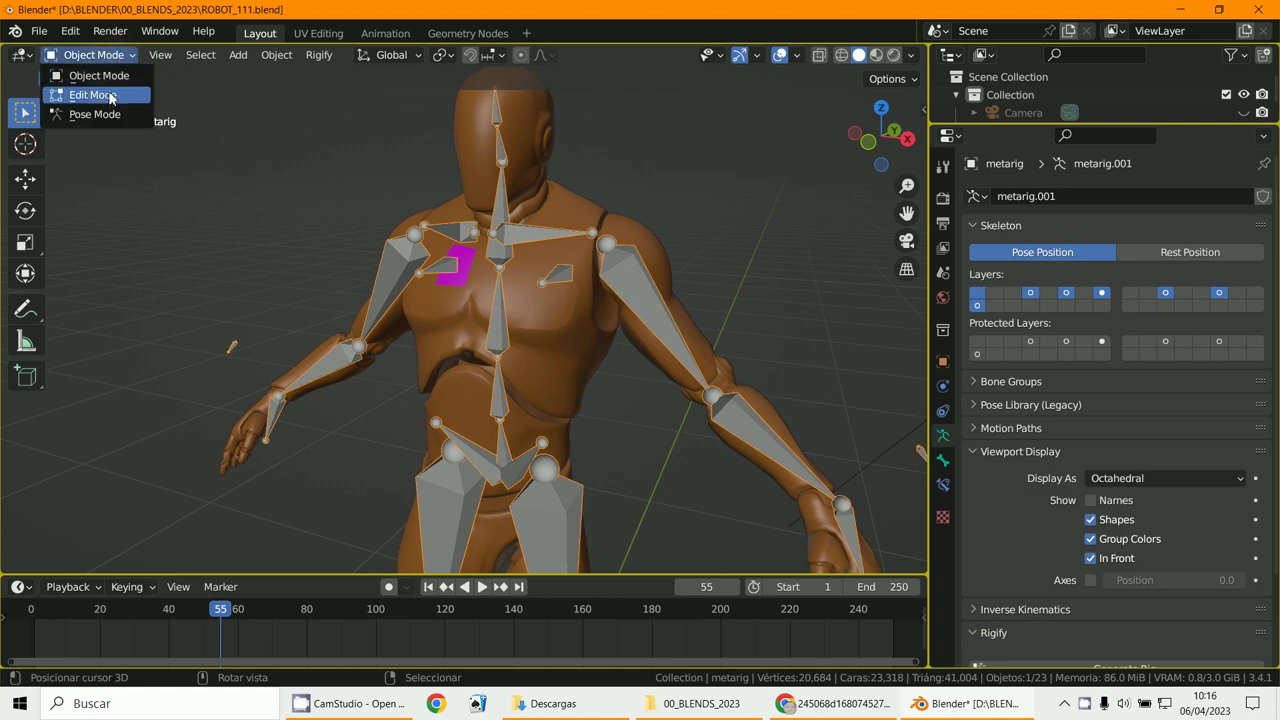
left_click(128, 128)
Step: Test-rotate the spine.002 bone to check how the chest mesh follows, and cancel the rotation
left_click(504, 316)
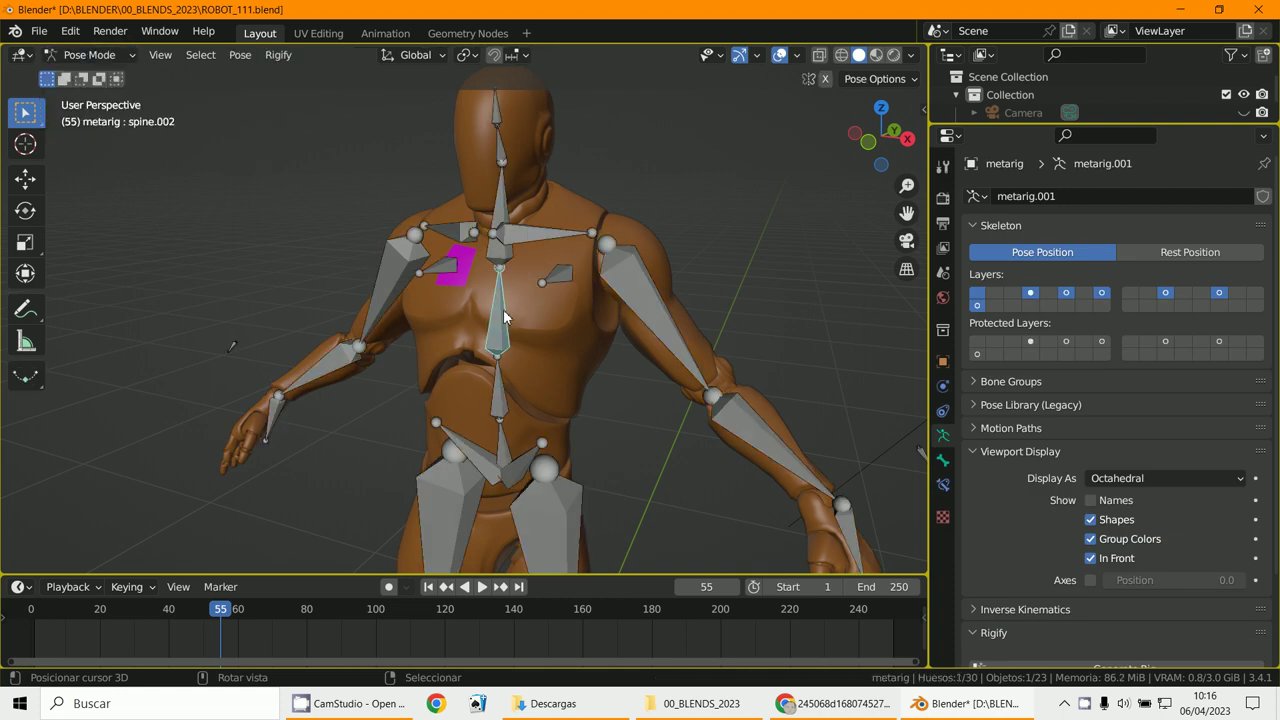
key("r")
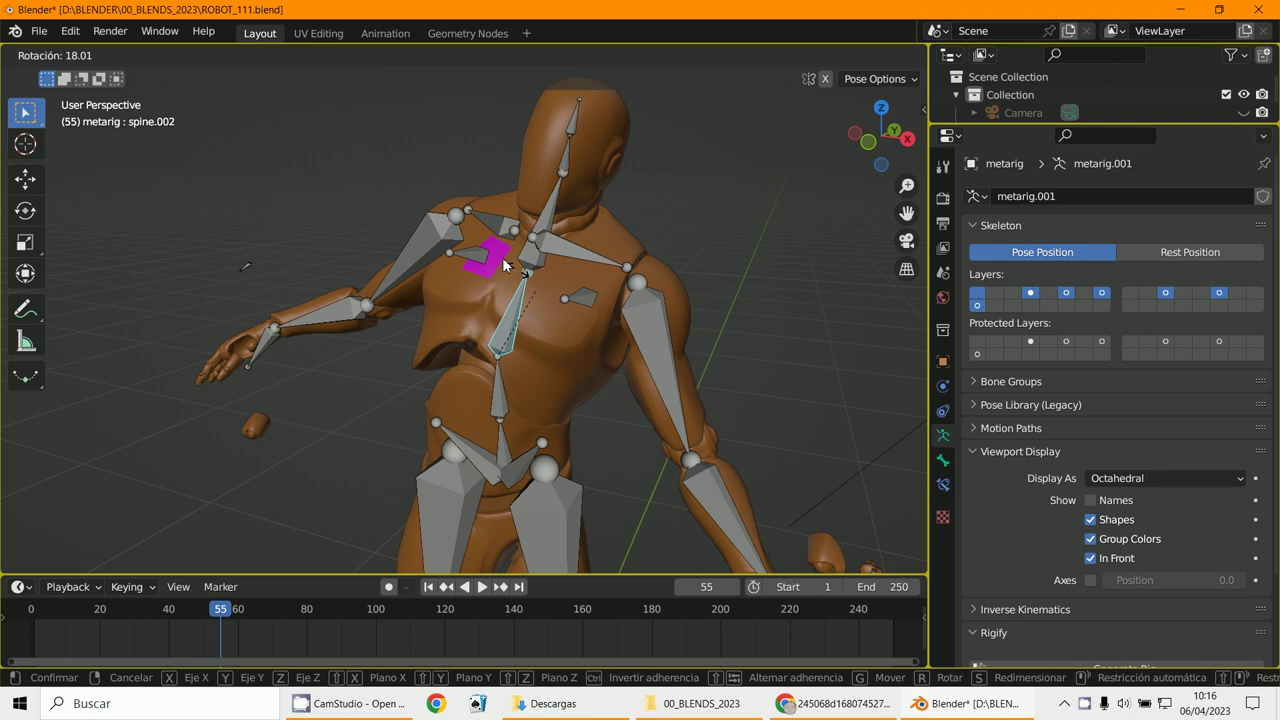
key("Escape")
Step: Test-rotate the left upper arm bone, cancel the rotation, and inspect the left hand mesh up close
scroll(516, 287, "down", 3)
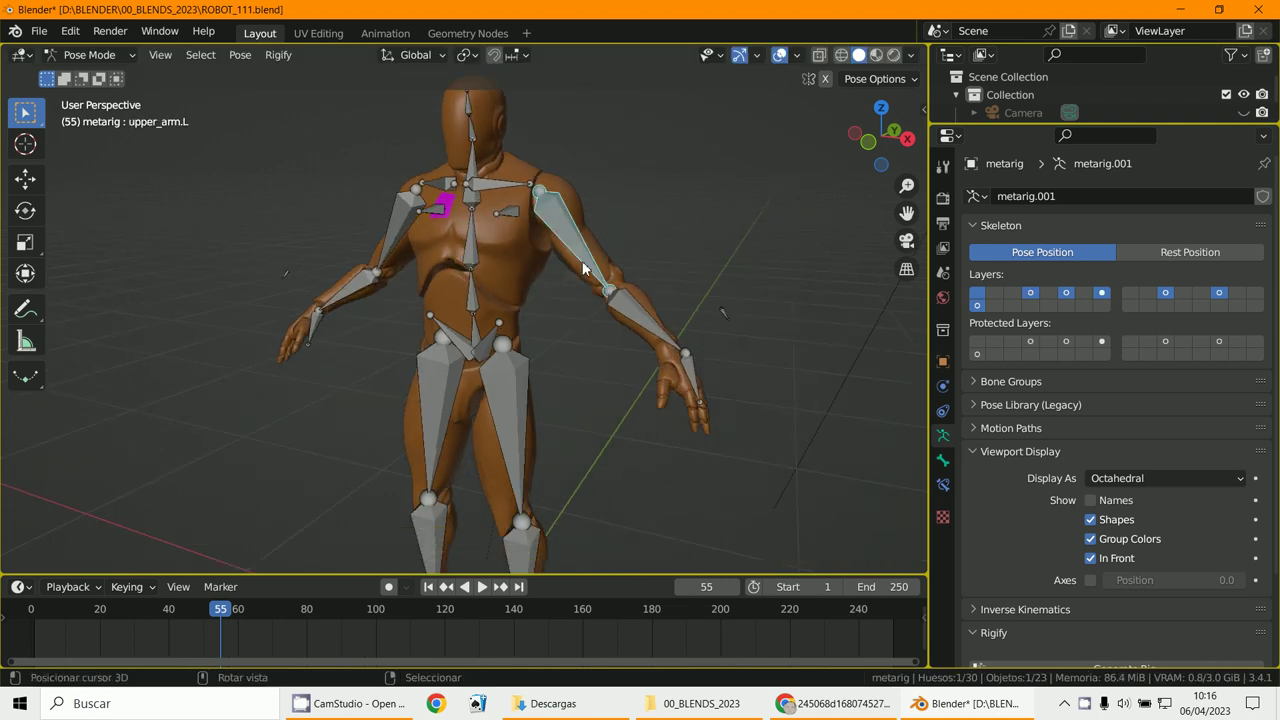
key("r")
right_click(614, 230)
middle_click_drag(624, 322, 535, 345, "shift")
middle_click_drag(586, 308, 638, 210, "shift")
scroll(720, 408, "up", 3)
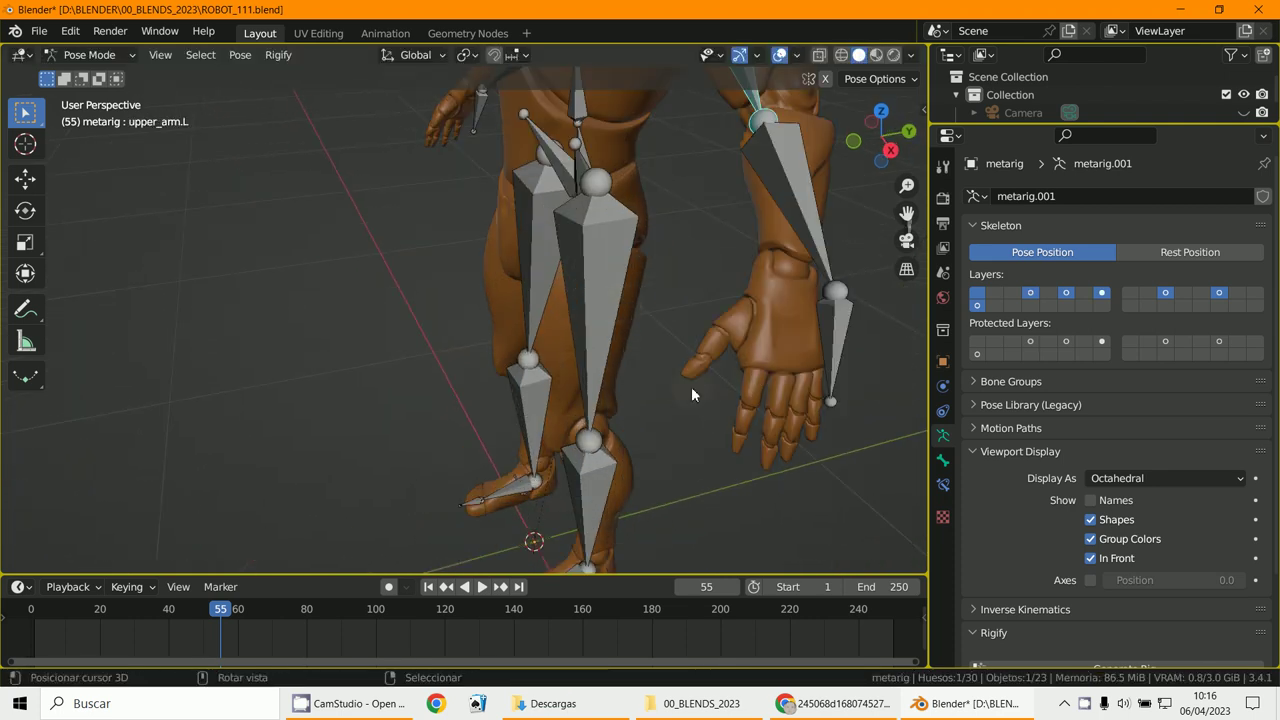
Step: Test-rotate the left shin bone, cancel the rotation, and inspect the left knee joint up close from the side
middle_click_drag(660, 452, 700, 374)
right_click(662, 462)
right_click(632, 472)
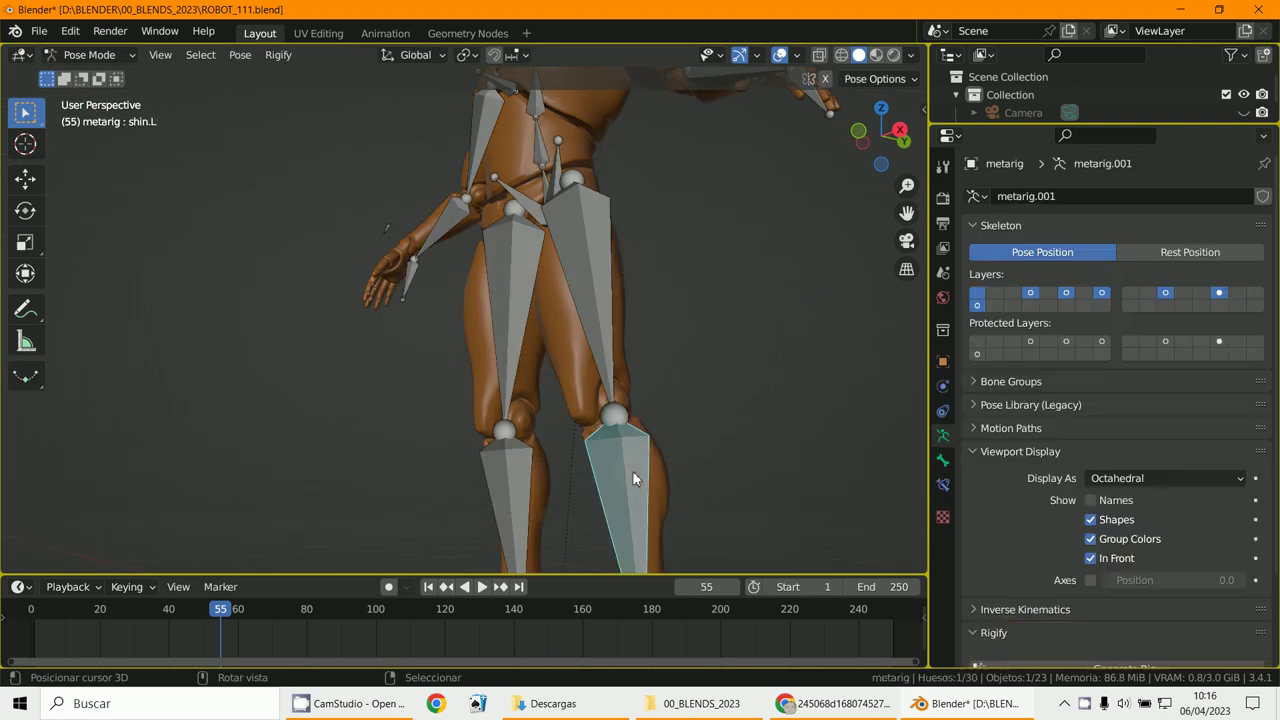
key("r")
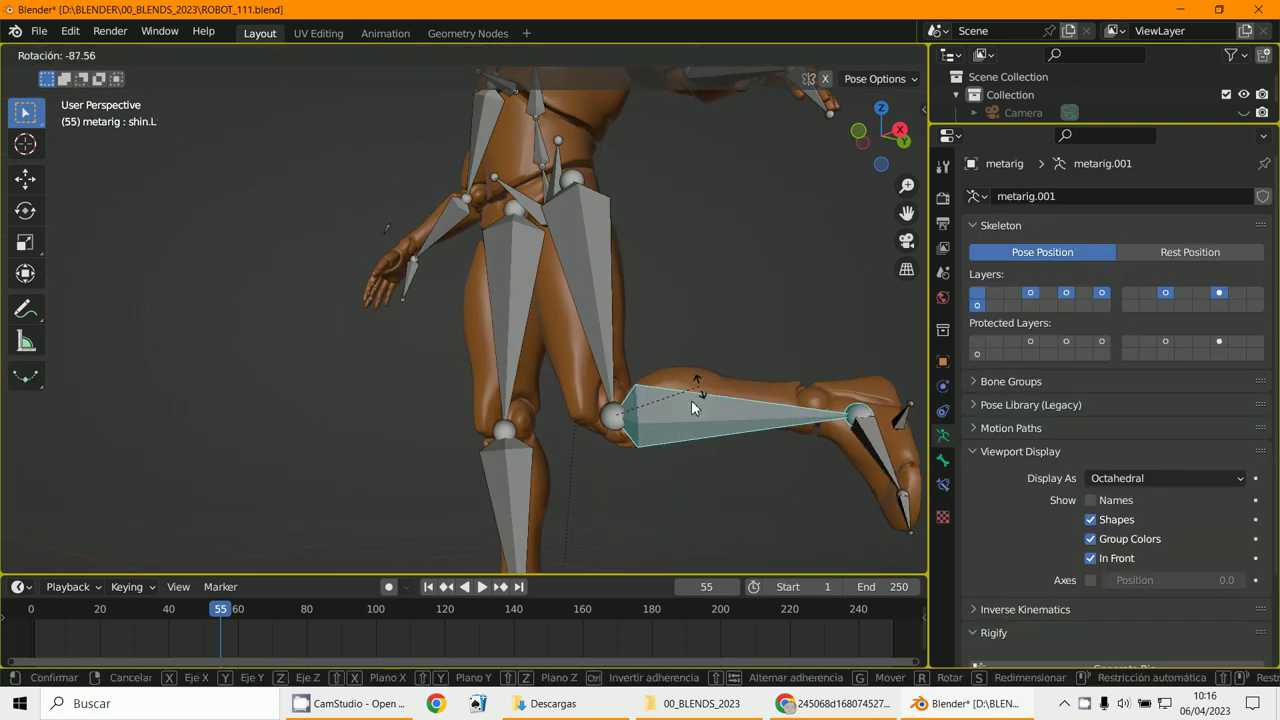
right_click(691, 400)
middle_click_drag(691, 400, 684, 427)
scroll(670, 410, "down", 5)
key("KP_3")
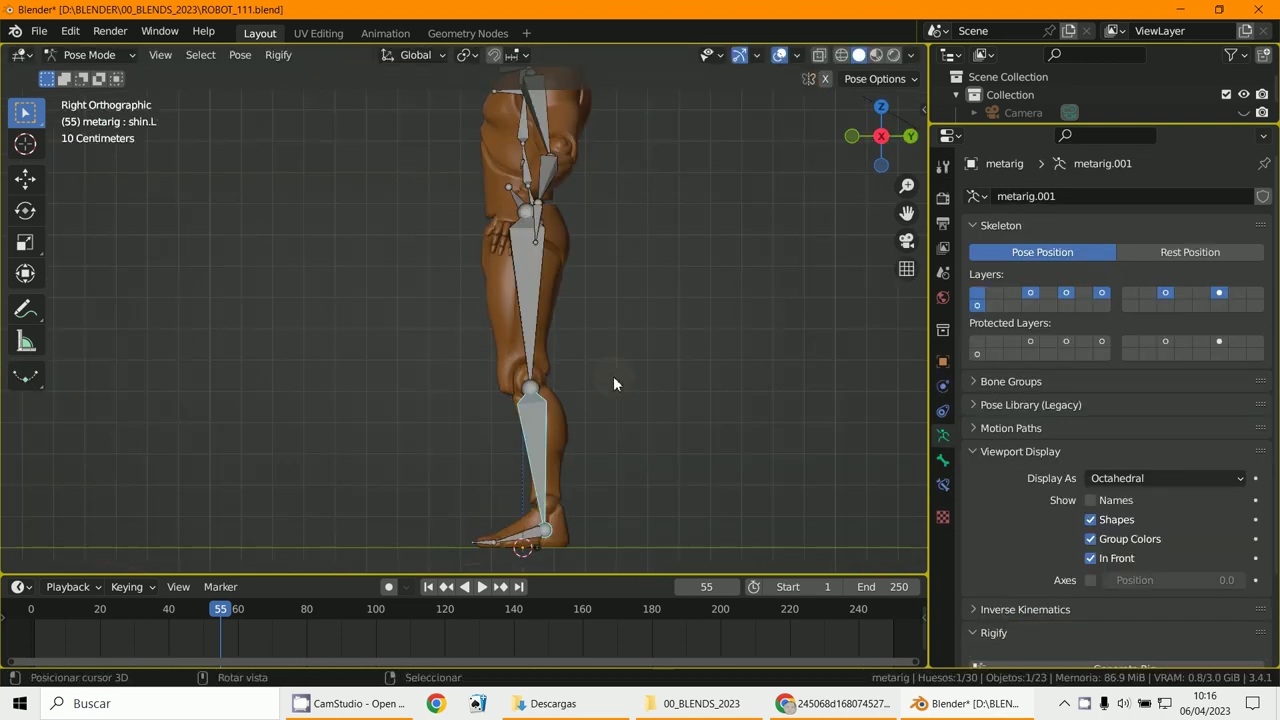
scroll(520, 445, "up", 3)
scroll(449, 357, "up", 6)
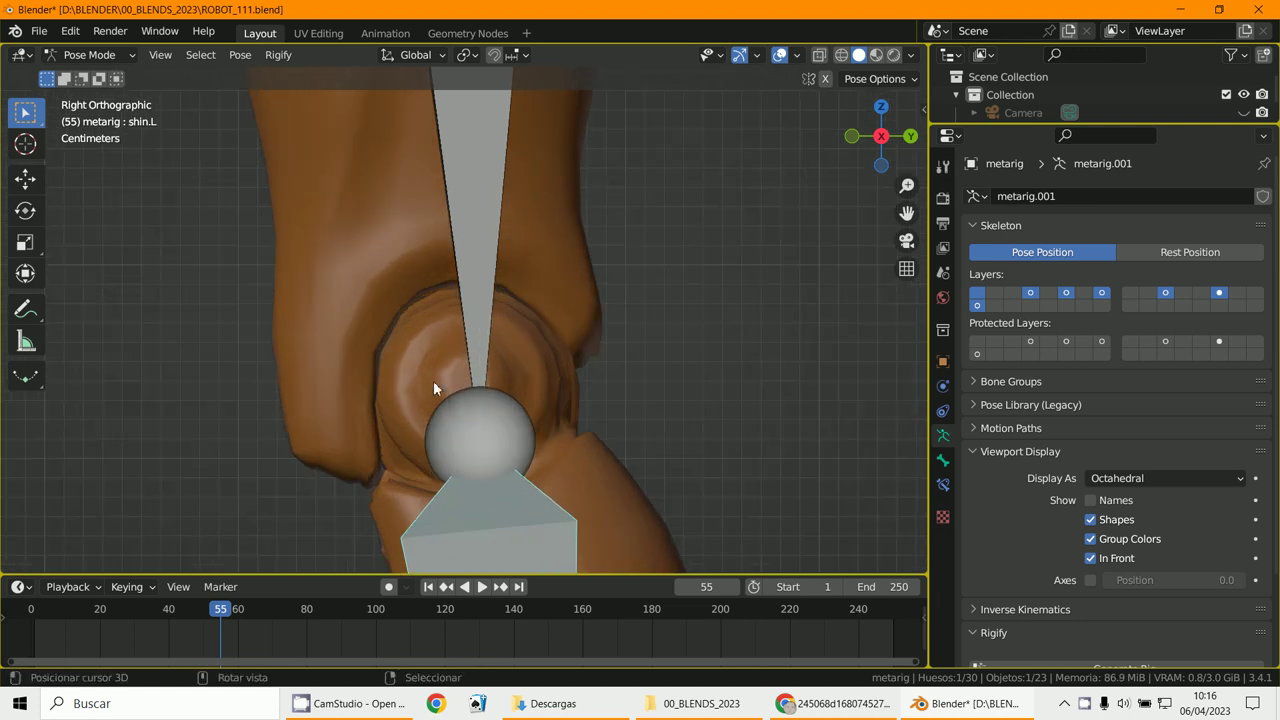
left_click(468, 424)
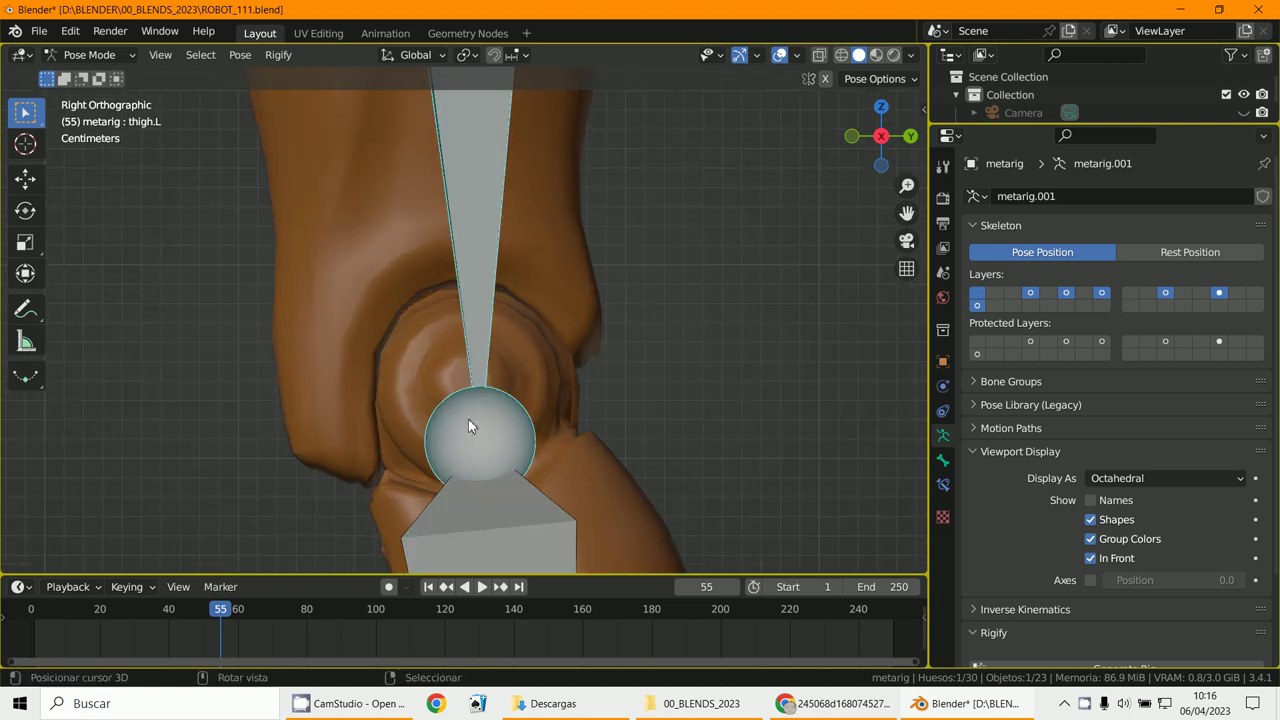
left_click(80, 55)
left_click(85, 96)
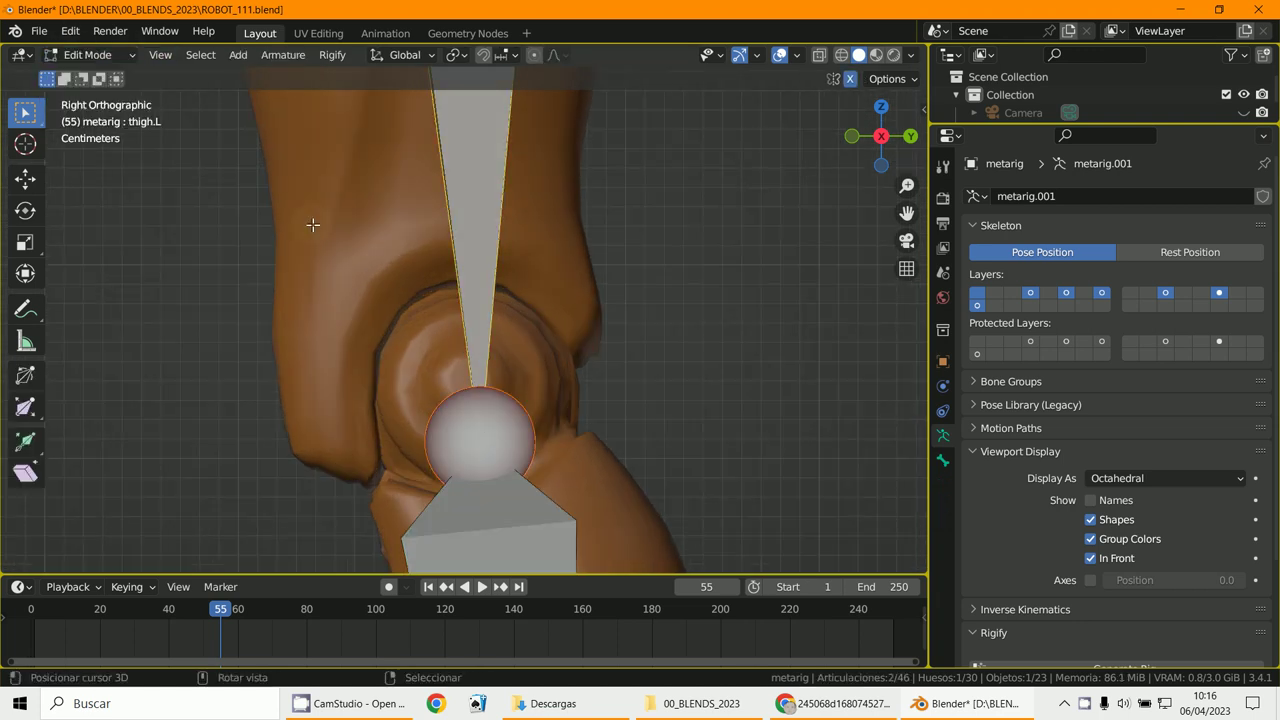
Step: Return to Object Mode, select the HeroTPP.051 body mesh and enter its Edit Mode
left_click(84, 53)
left_click(92, 75)
left_click(369, 189)
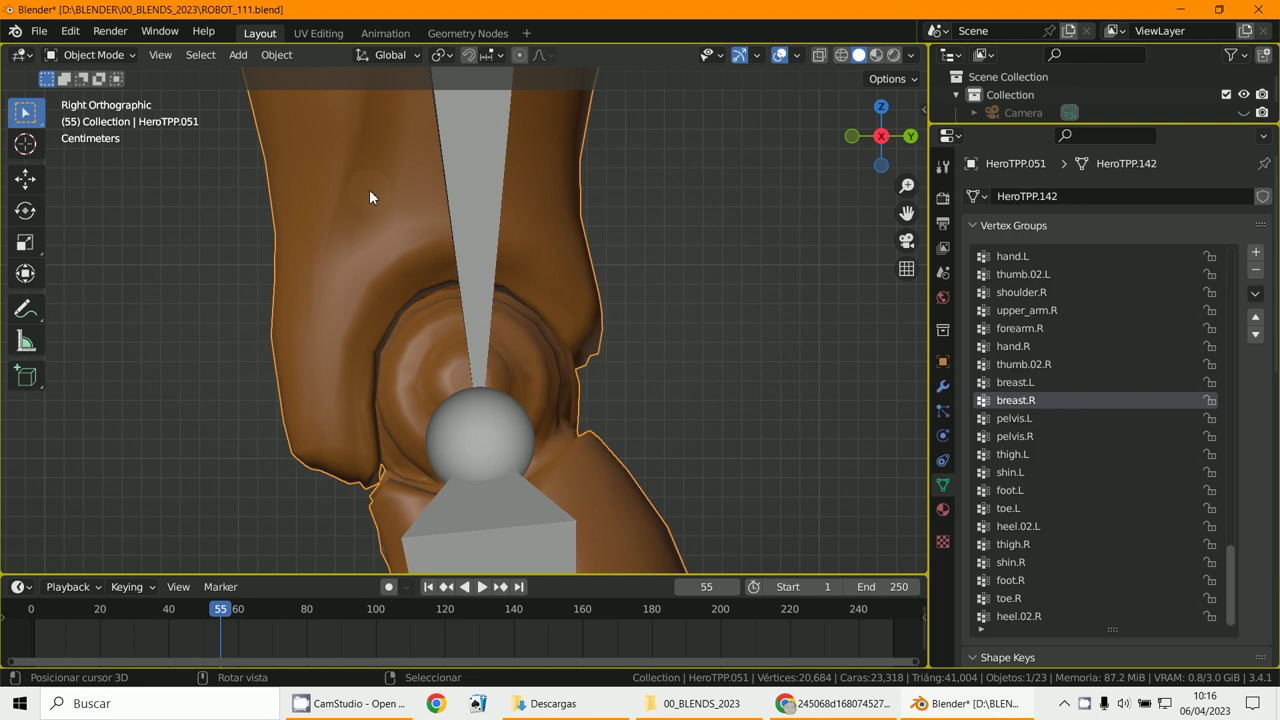
left_click(79, 52)
left_click(96, 91)
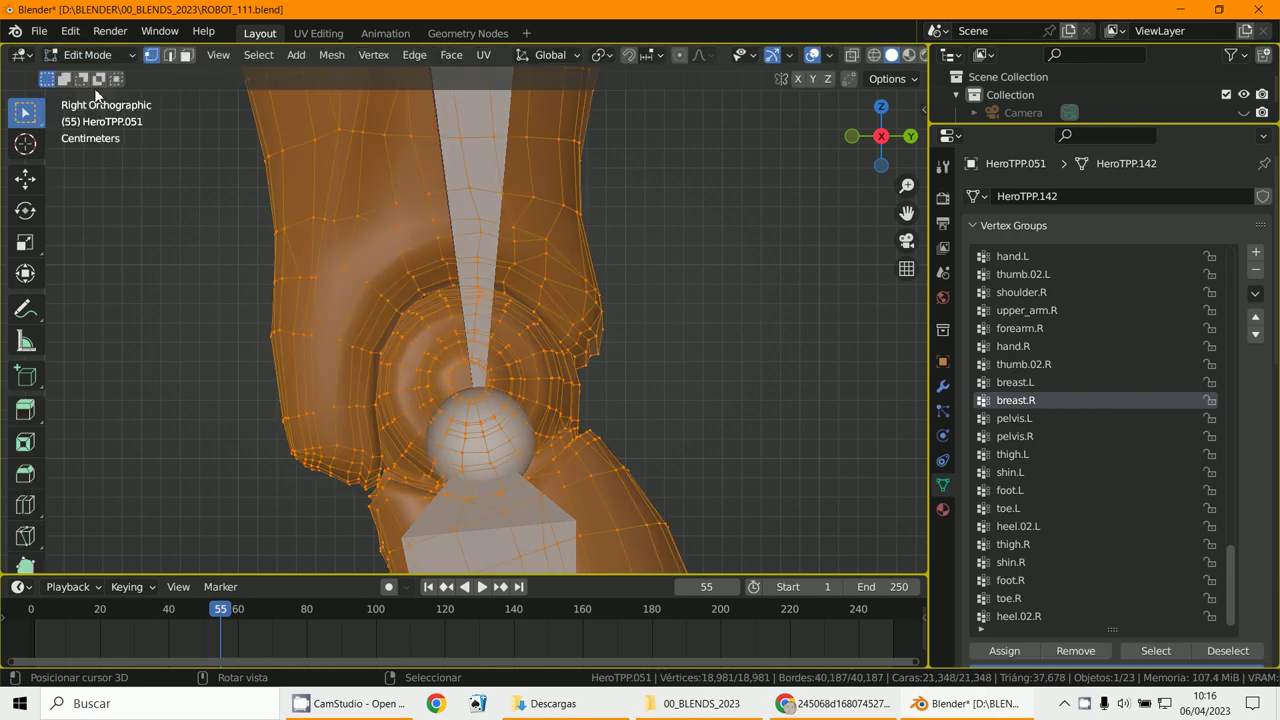
Step: Select two vertices at the centre of the outer left knee disc and snap the 3D cursor to them
left_click_drag(471, 388, 469, 382)
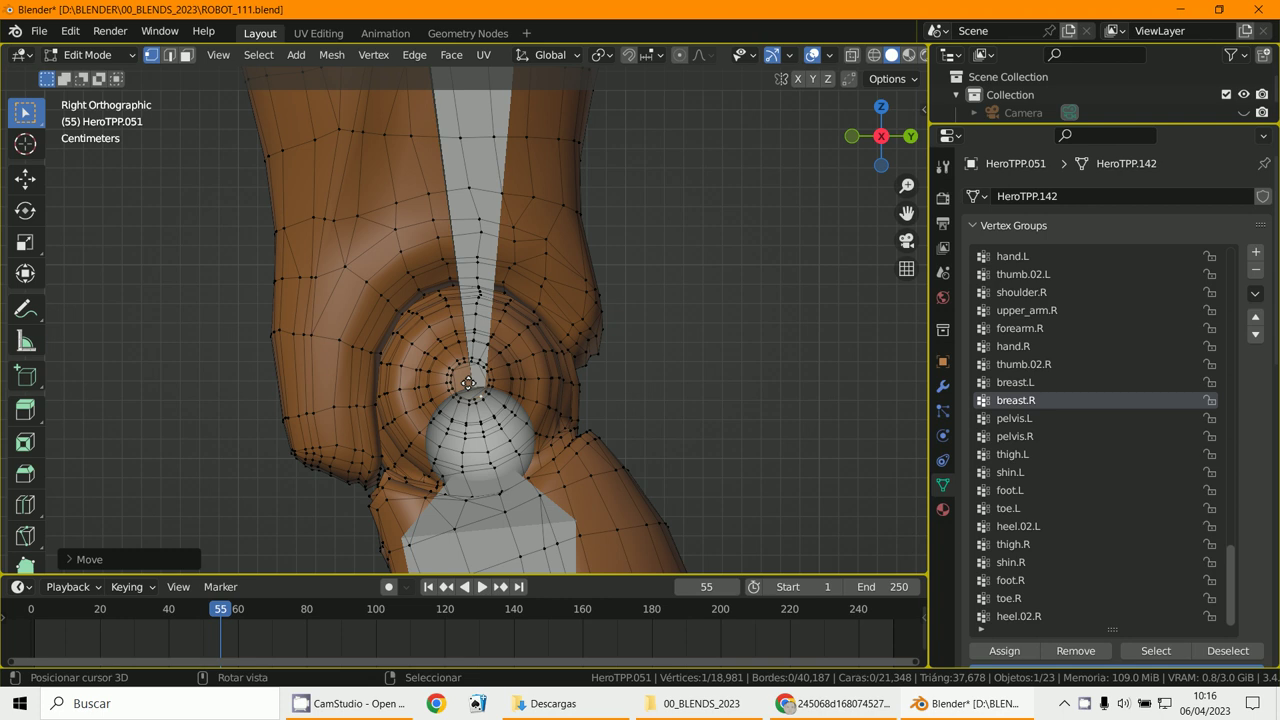
left_click(471, 368, "shift")
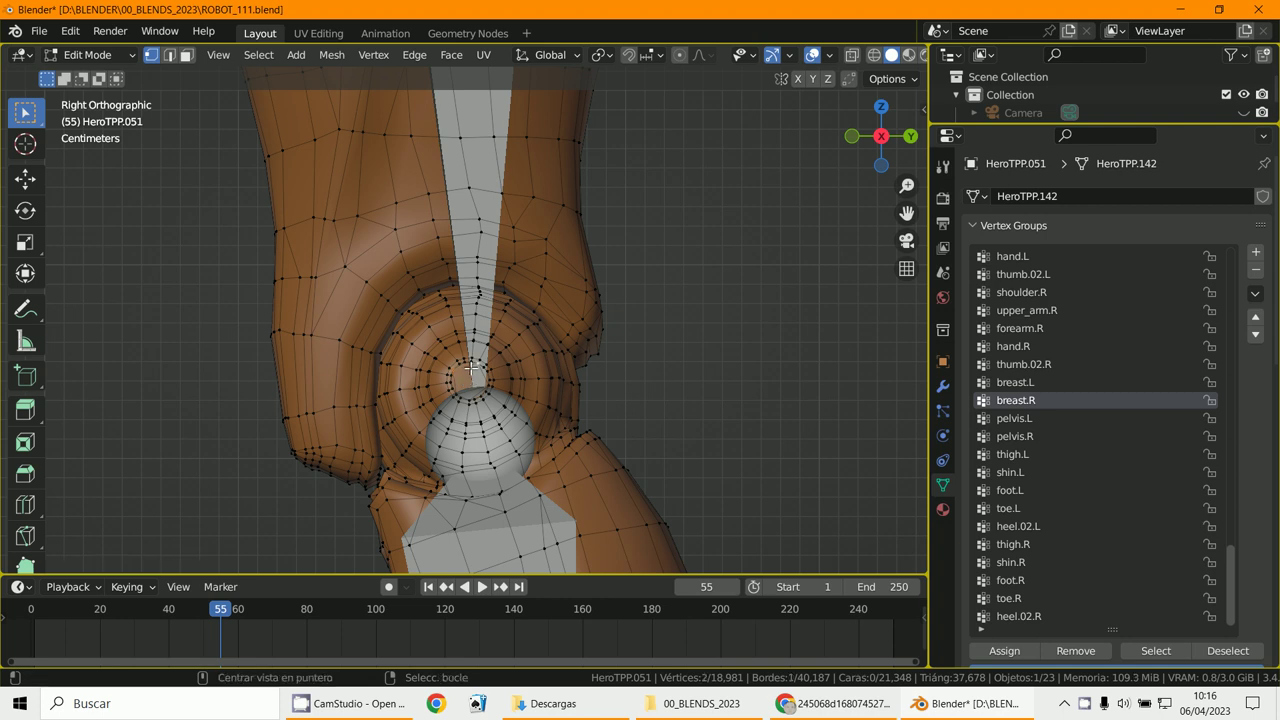
key("shift+s")
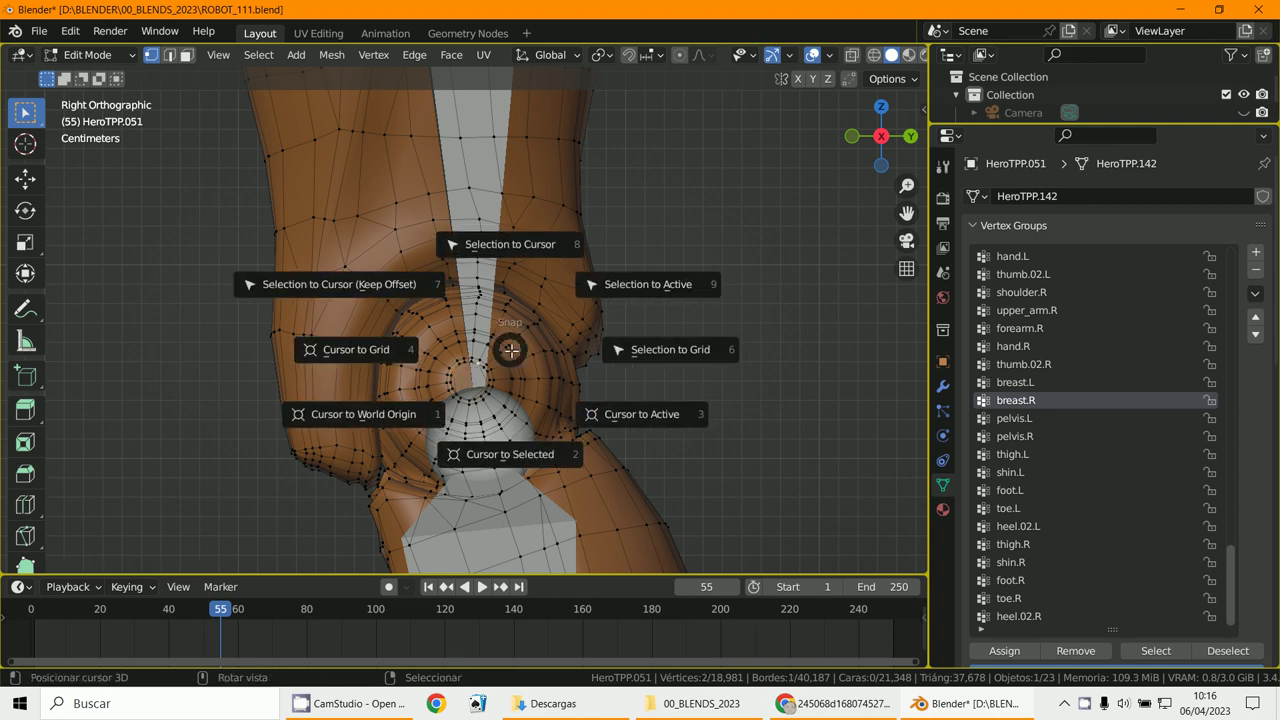
left_click(502, 457)
key("KP_1")
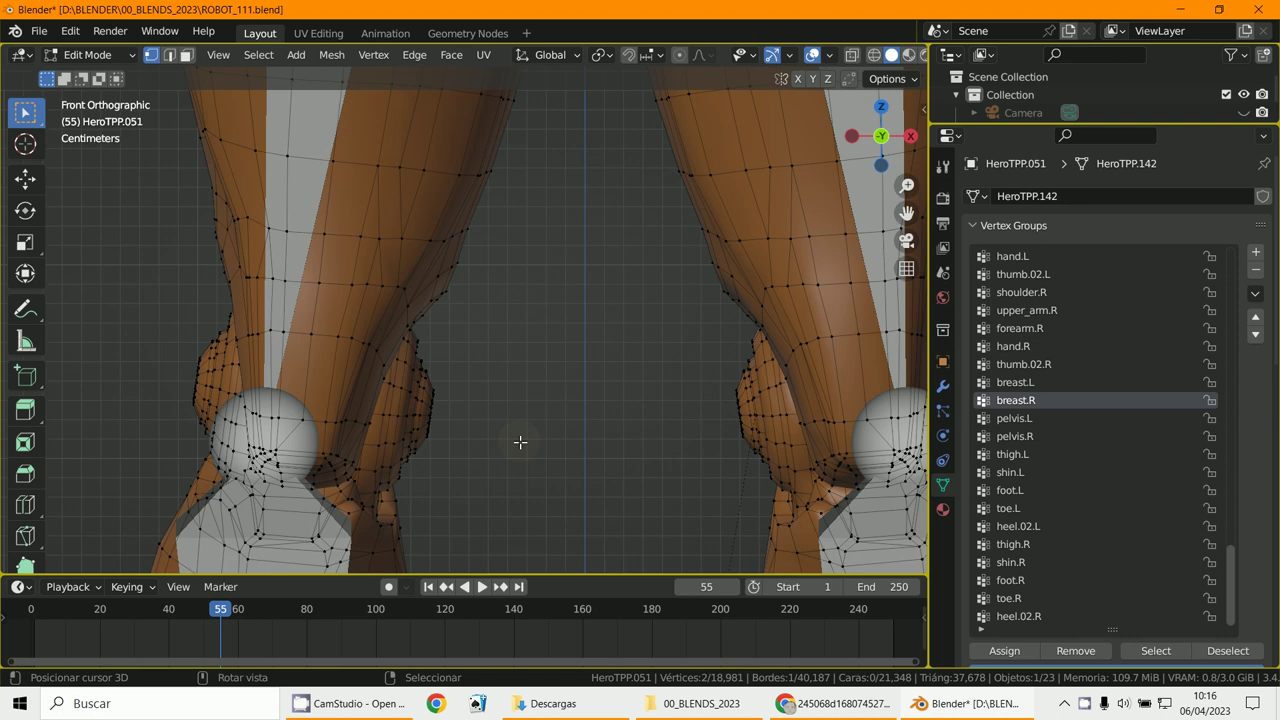
Step: In face selection, select the centre faces on the inner and outer sides of the left knee and snap the 3D cursor to the selection
scroll(520, 440, "down", 4)
middle_click_drag(520, 440, 286, 376, "shift")
scroll(472, 435, "up", 3)
scroll(192, 379, "up", 3)
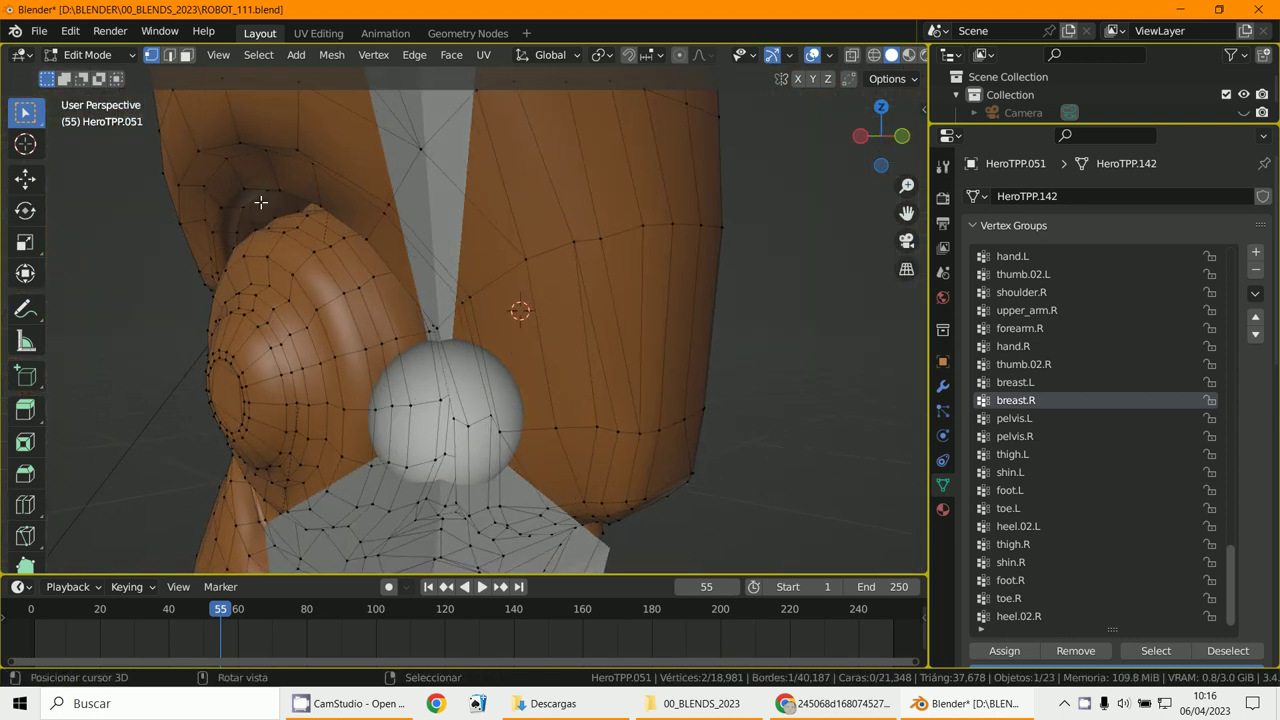
left_click(186, 55)
left_click(232, 401)
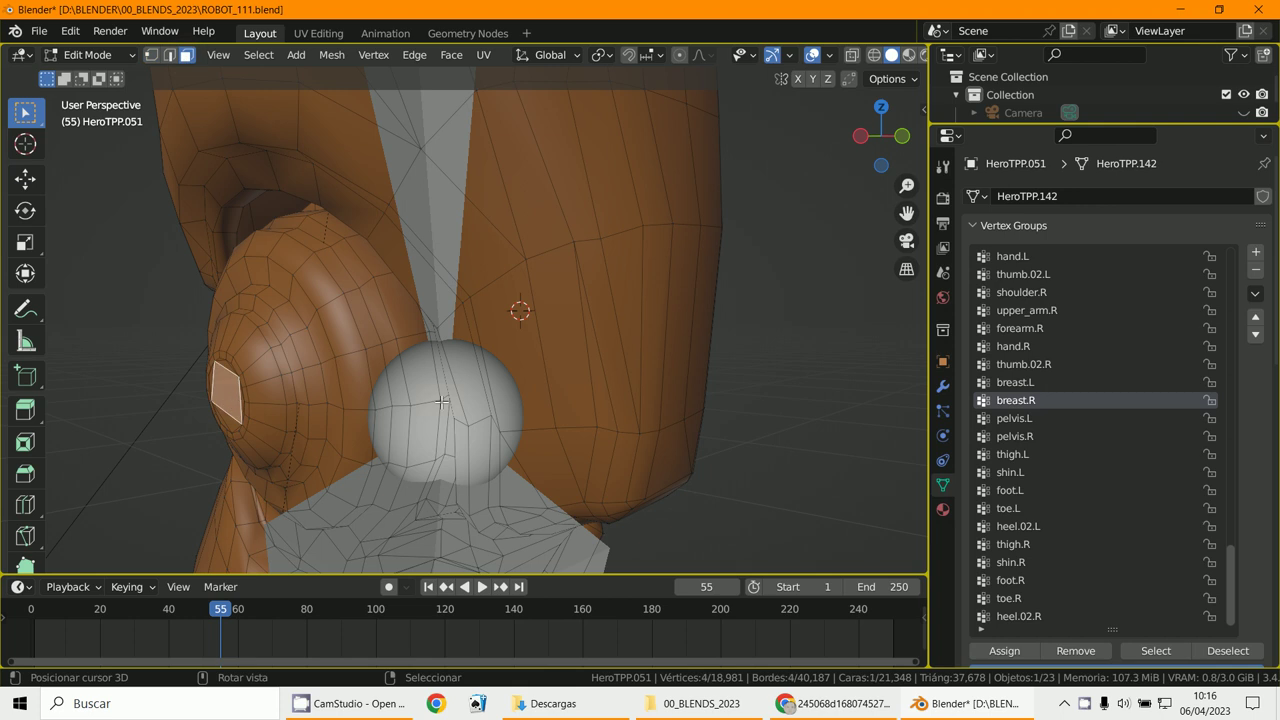
middle_click_drag(442, 401, 420, 365)
left_click(580, 333, "shift")
middle_click_drag(580, 333, 639, 337)
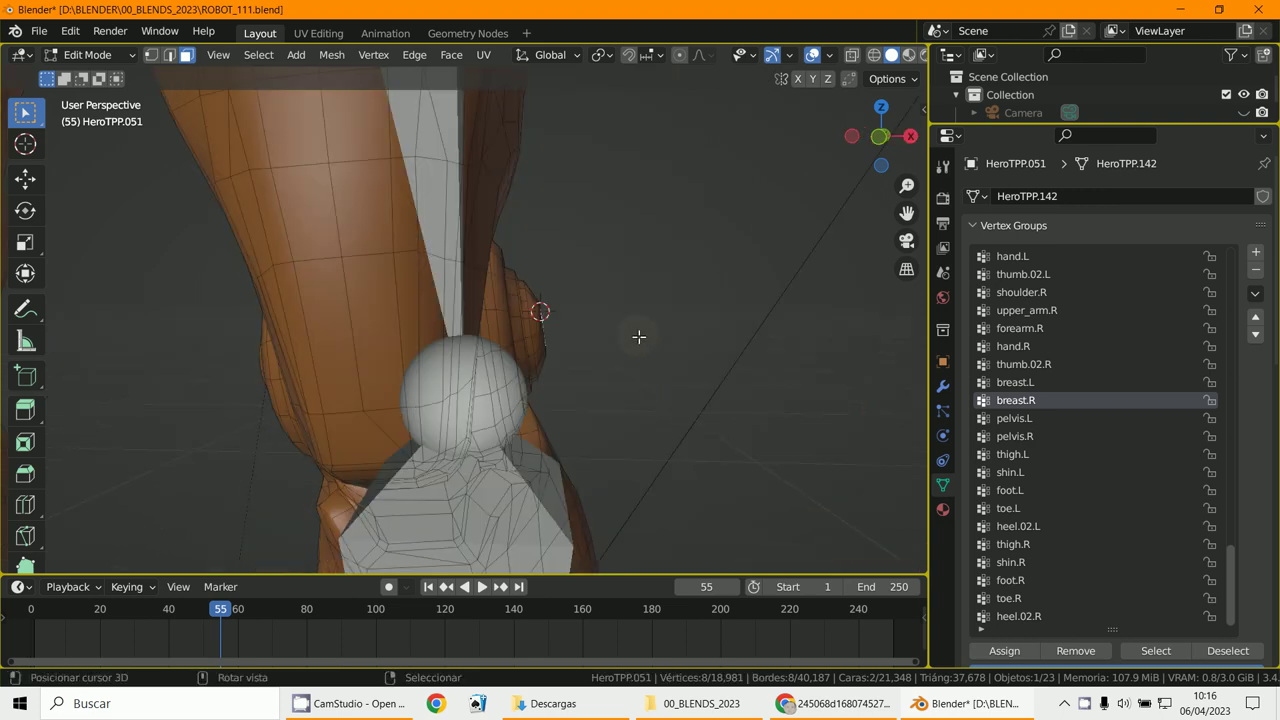
key("shift+s")
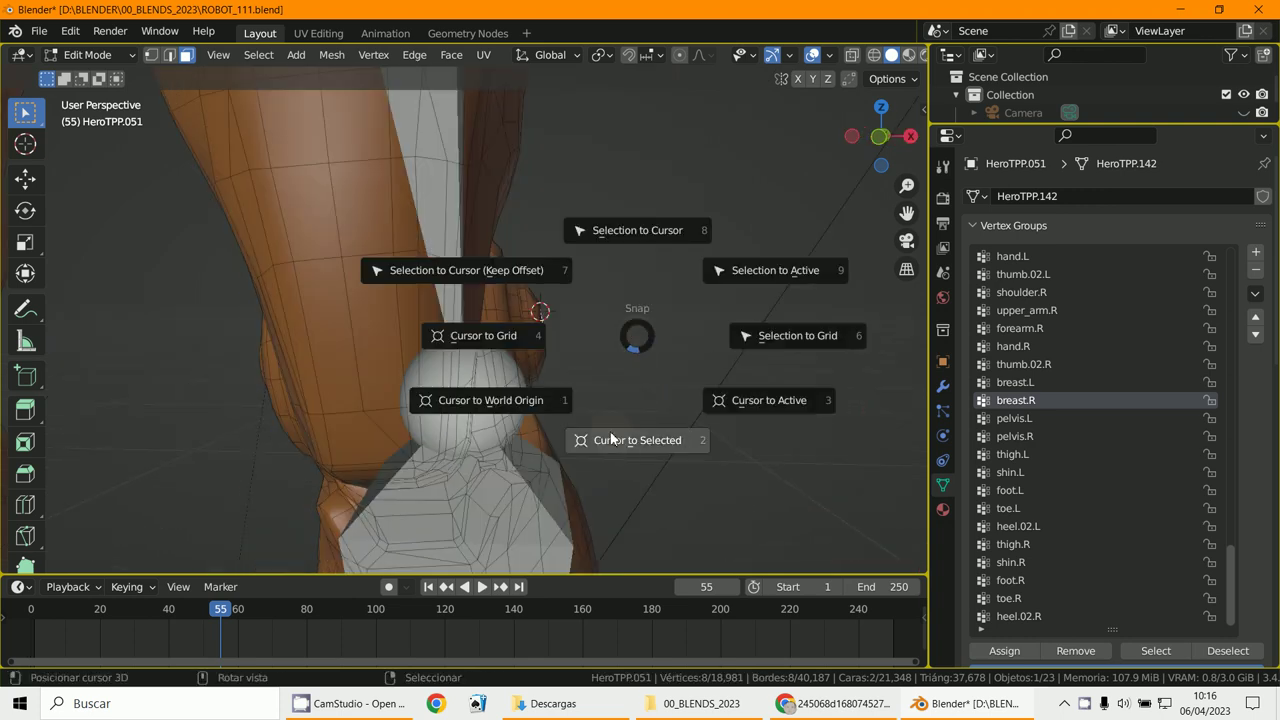
left_click(623, 440)
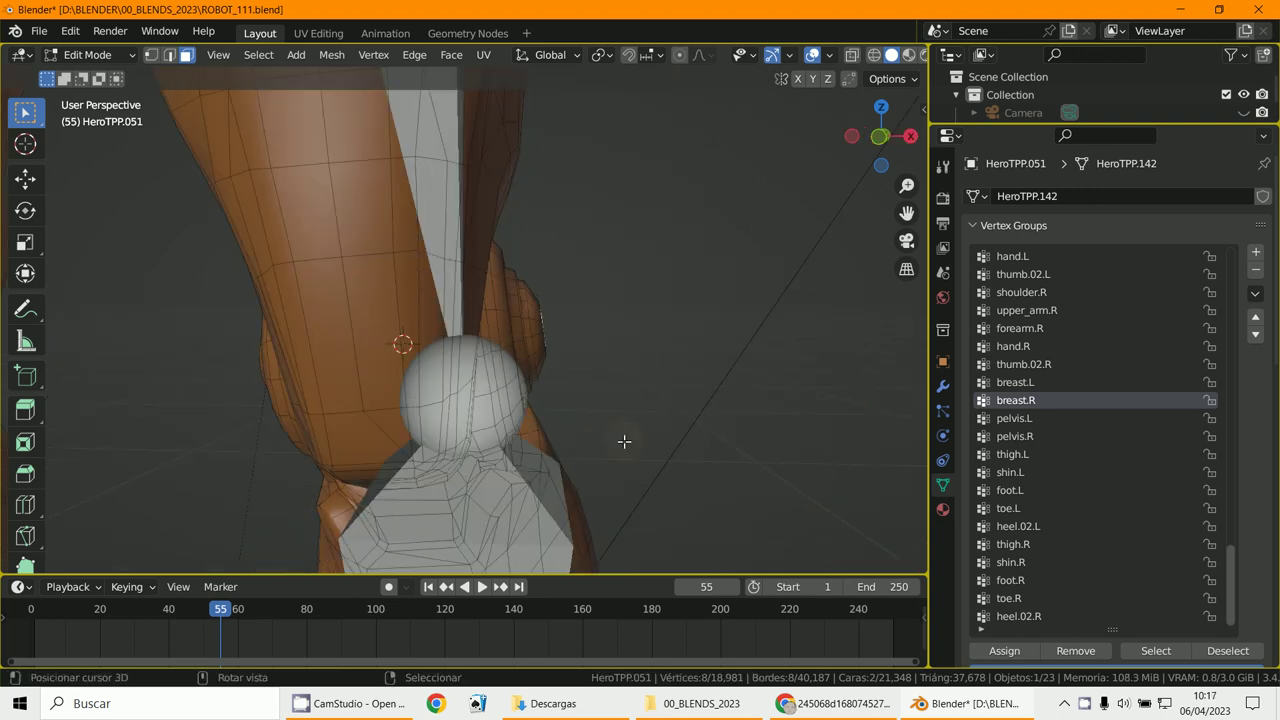
Step: Try placing the 3D cursor by hand at the left knee centre in the front and right views
key("KP_1")
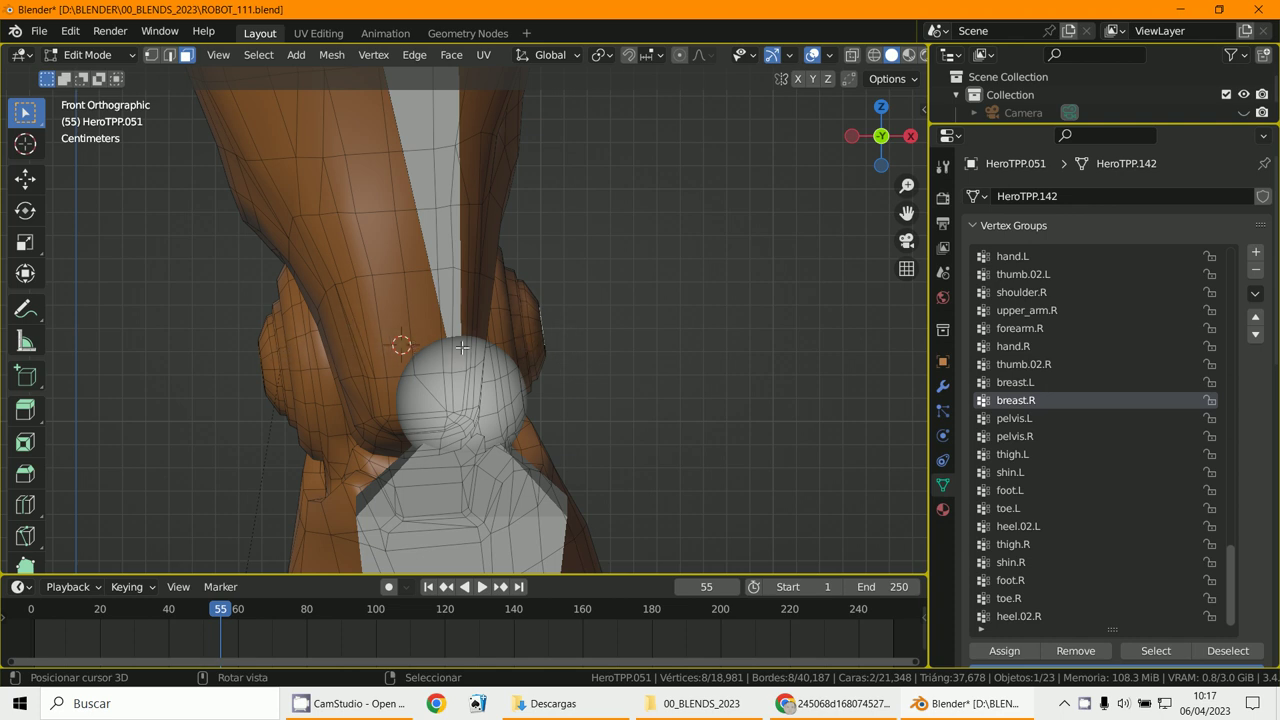
left_click(410, 344)
key("KP_3")
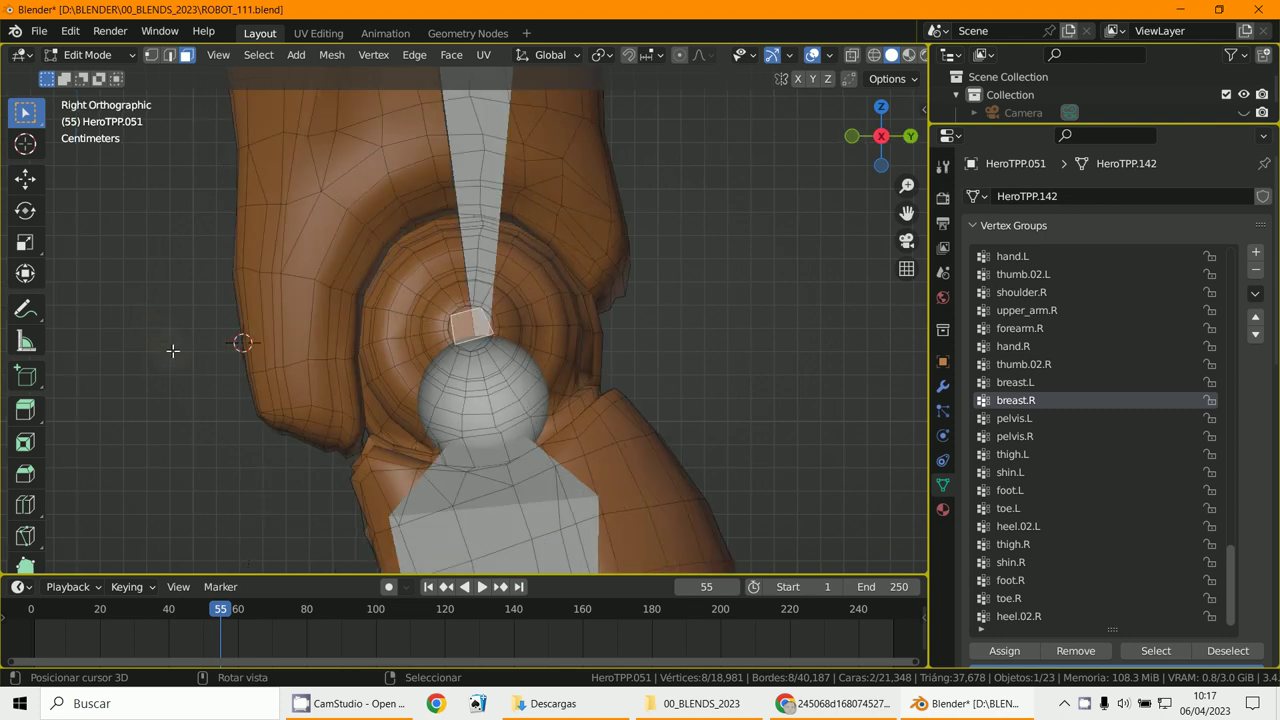
left_click(470, 327)
key("KP_1")
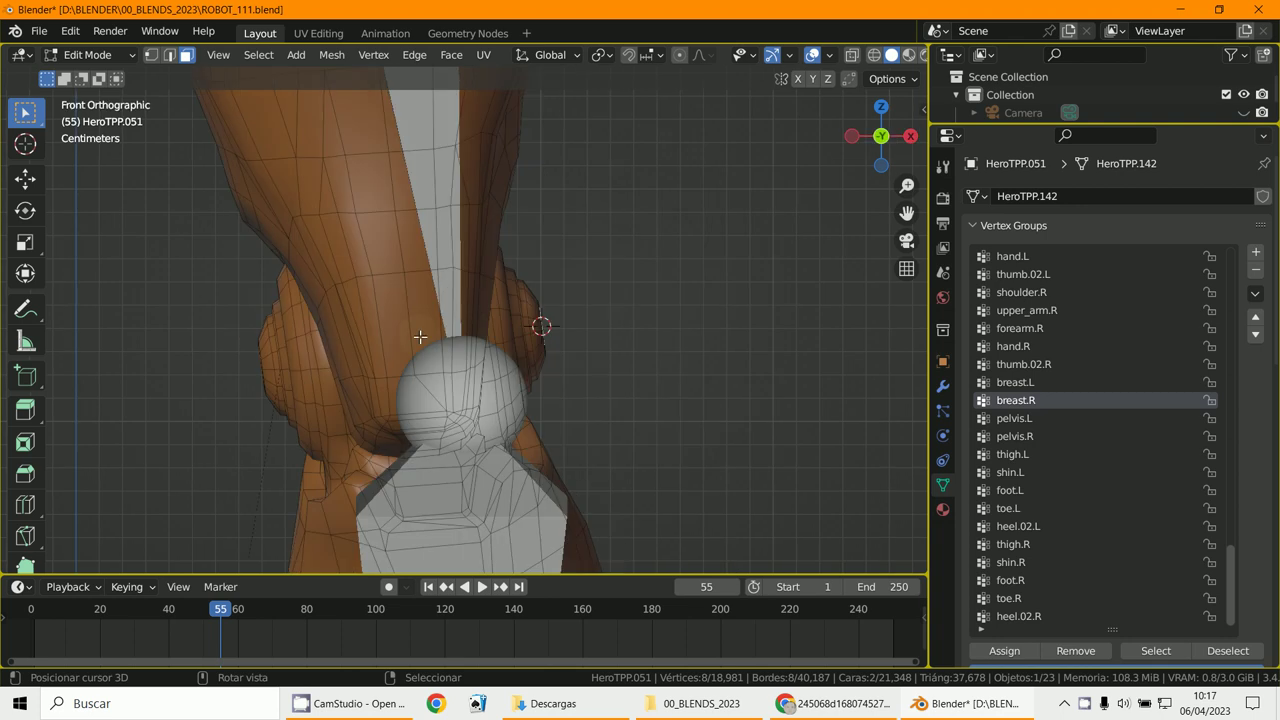
Step: Reselect the inner and outer centre faces of the left knee and snap the 3D cursor back to the selection
middle_click_drag(323, 320, 331, 347)
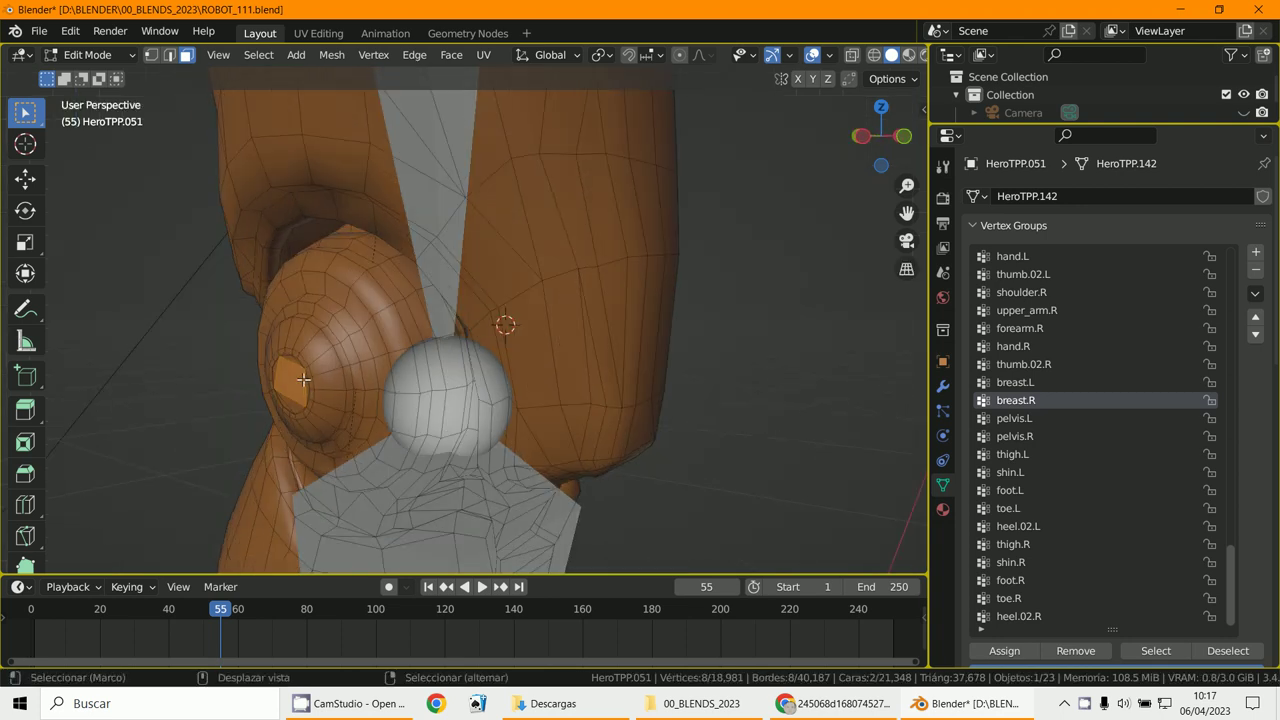
left_click(297, 377, "shift")
left_click(297, 377, "shift")
middle_click_drag(580, 391, 348, 352)
left_click(541, 317, "shift")
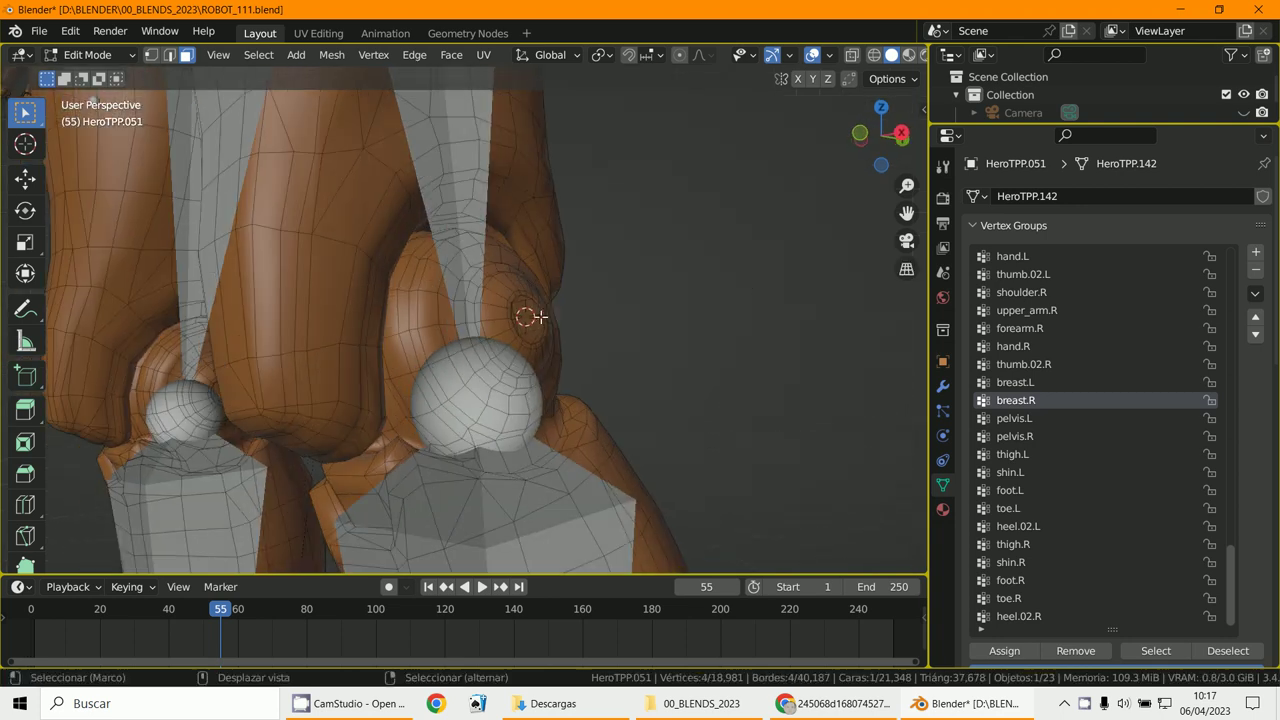
left_click(525, 316, "shift")
middle_click_drag(525, 316, 615, 333)
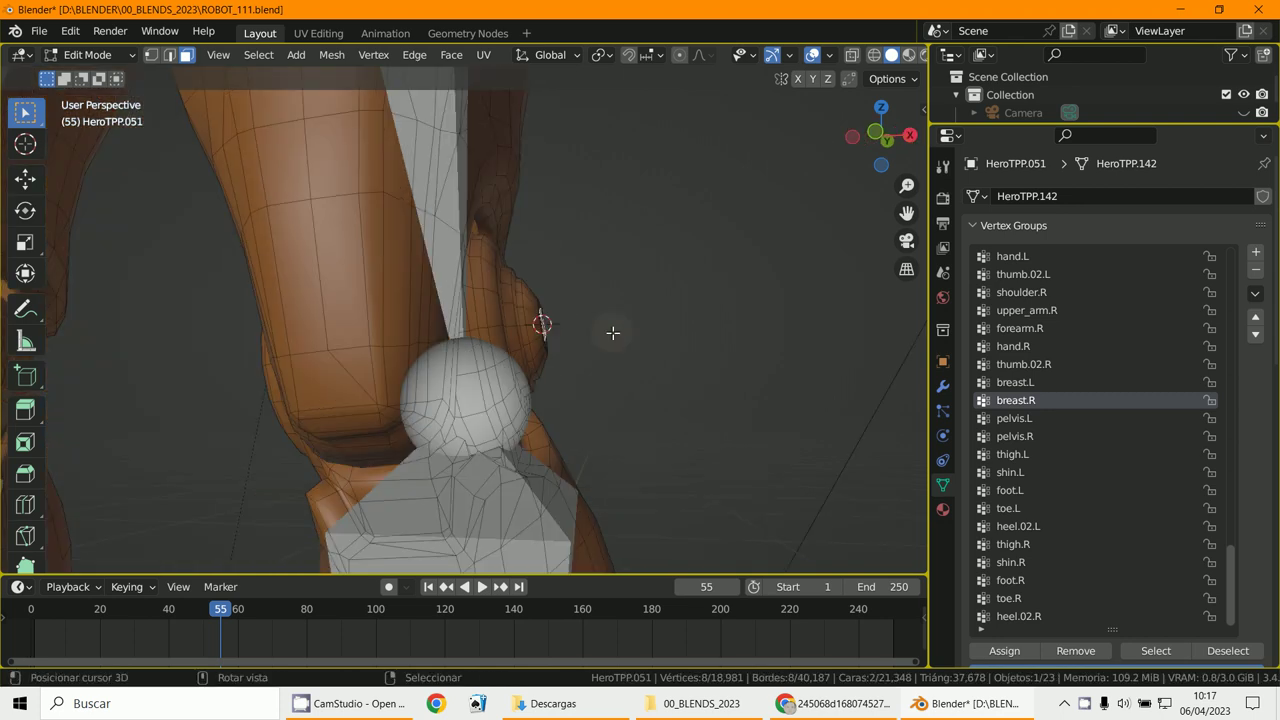
key("KP_1")
key("shift+s")
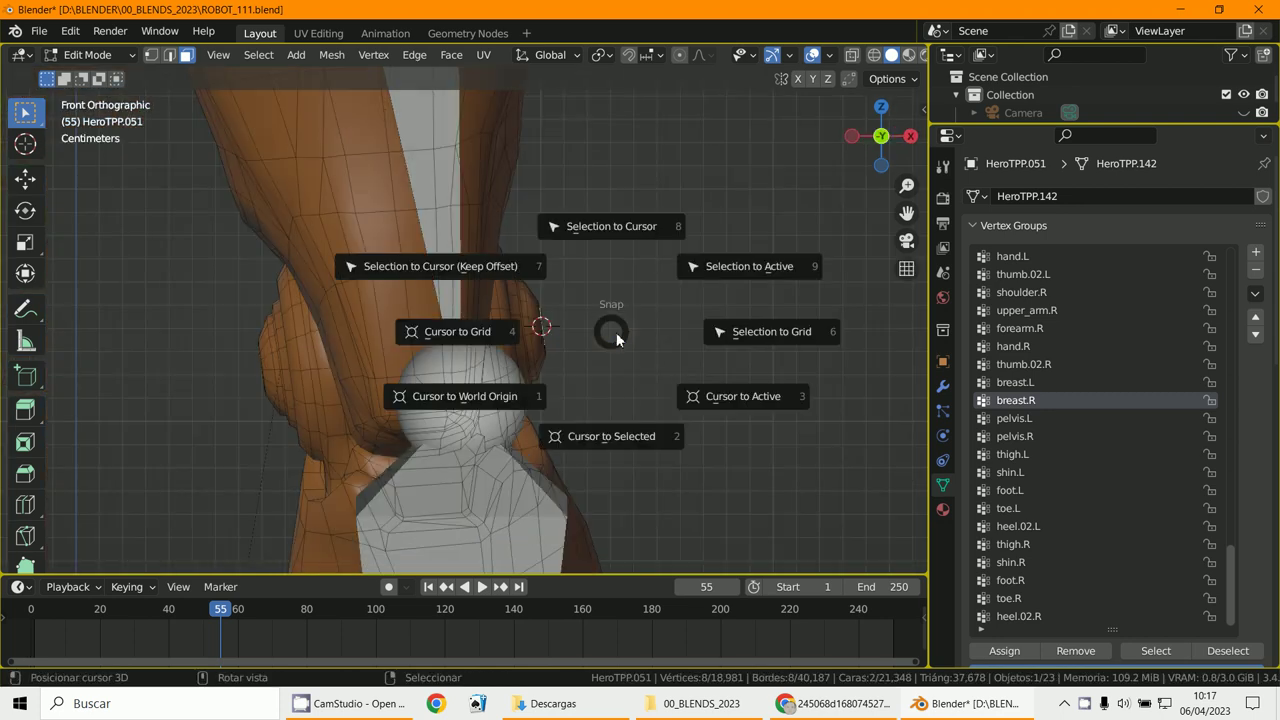
left_click(596, 438)
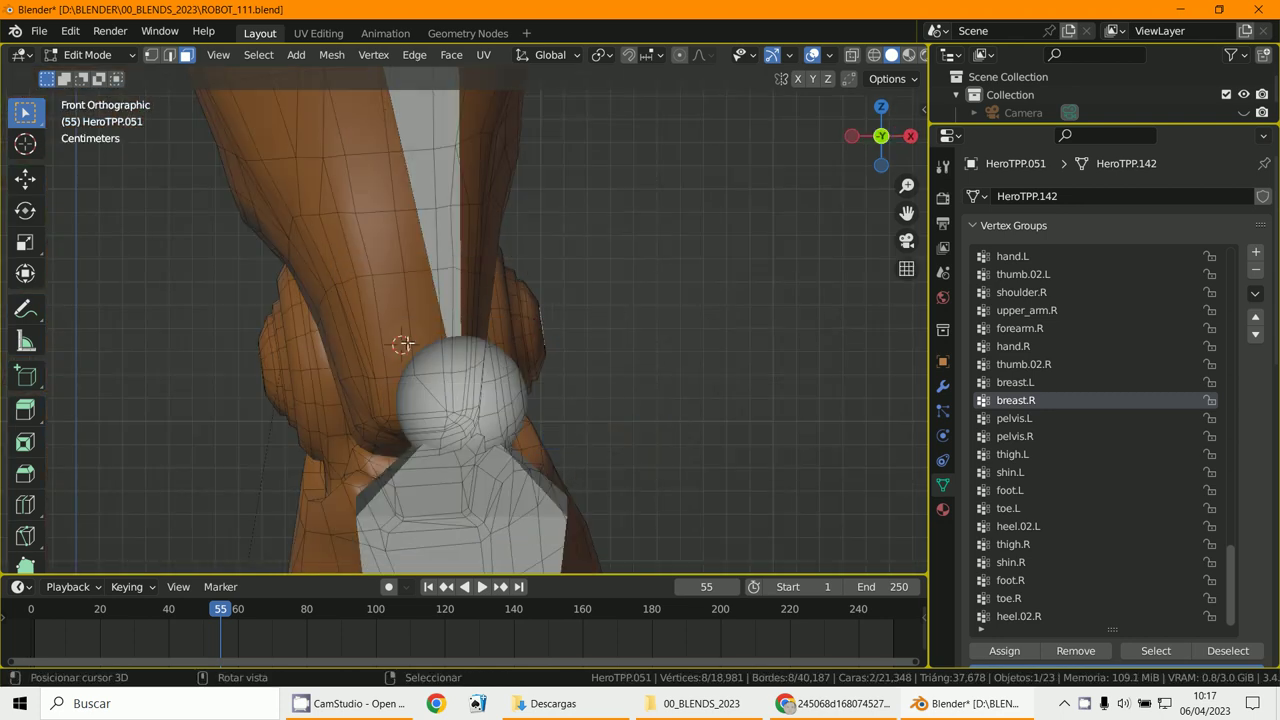
Step: Leave mesh editing, select the metarig in Object Mode and enter its Edit Mode
middle_click_drag(416, 352, 450, 358, "shift")
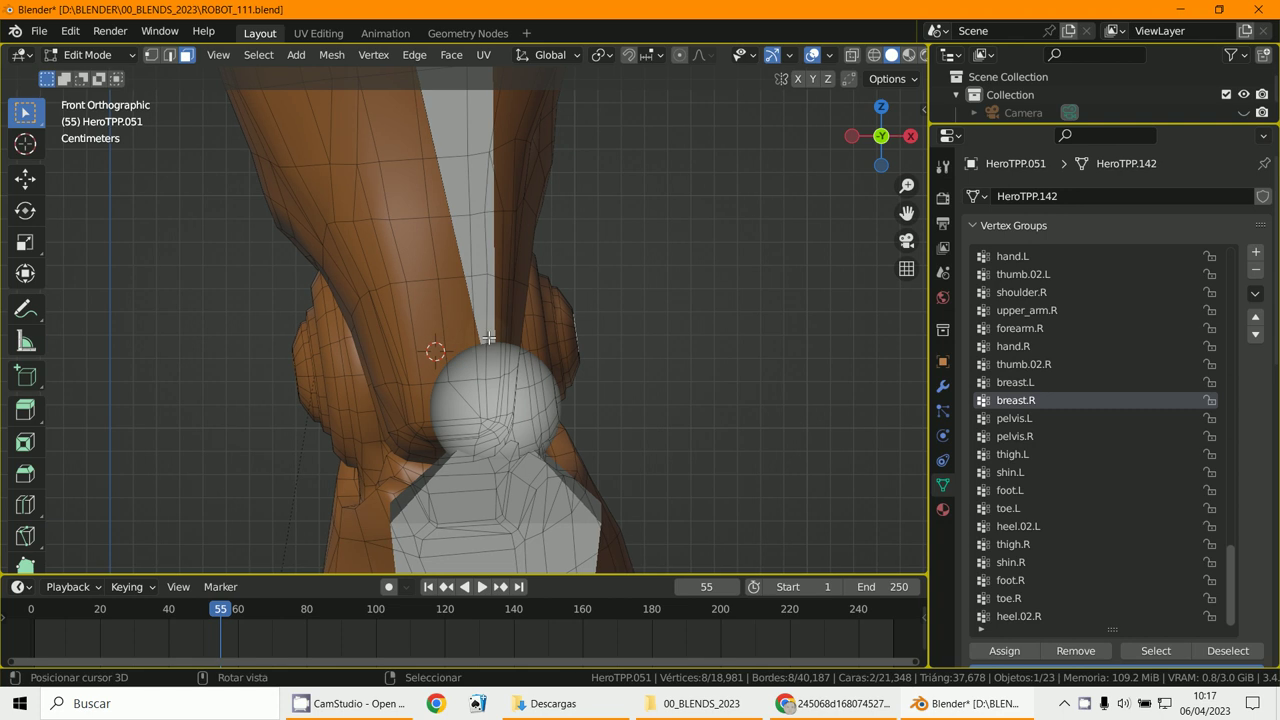
left_click(62, 55)
left_click(85, 75)
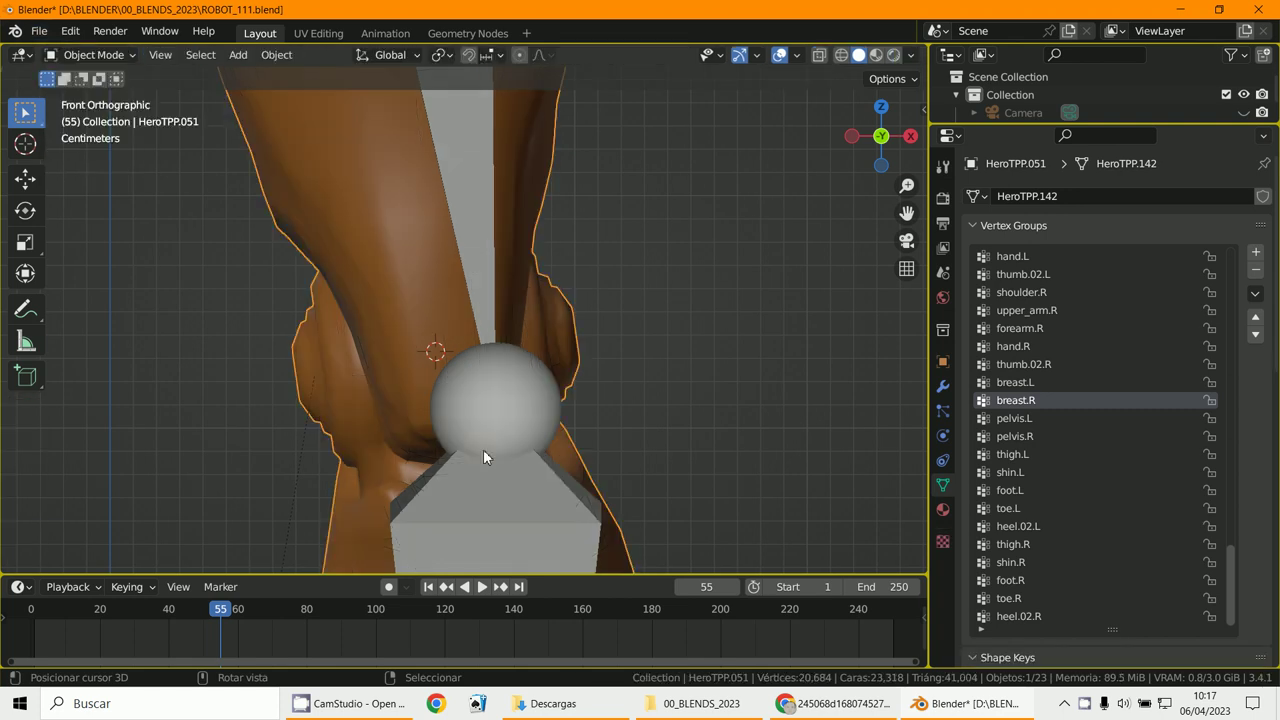
left_click(470, 404)
left_click(88, 55)
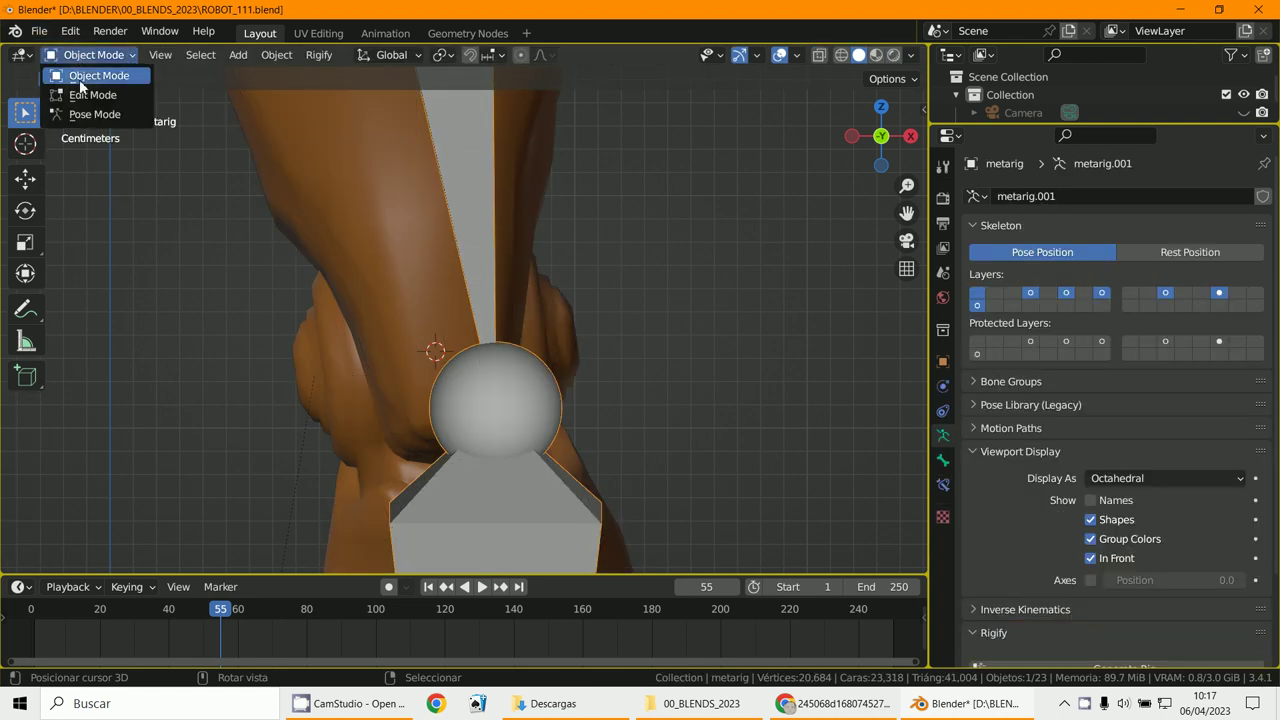
left_click(80, 91)
Step: Snap the left knee joint between the thigh and shin bones to the 3D cursor, and check its alignment on both legs
left_click(508, 399)
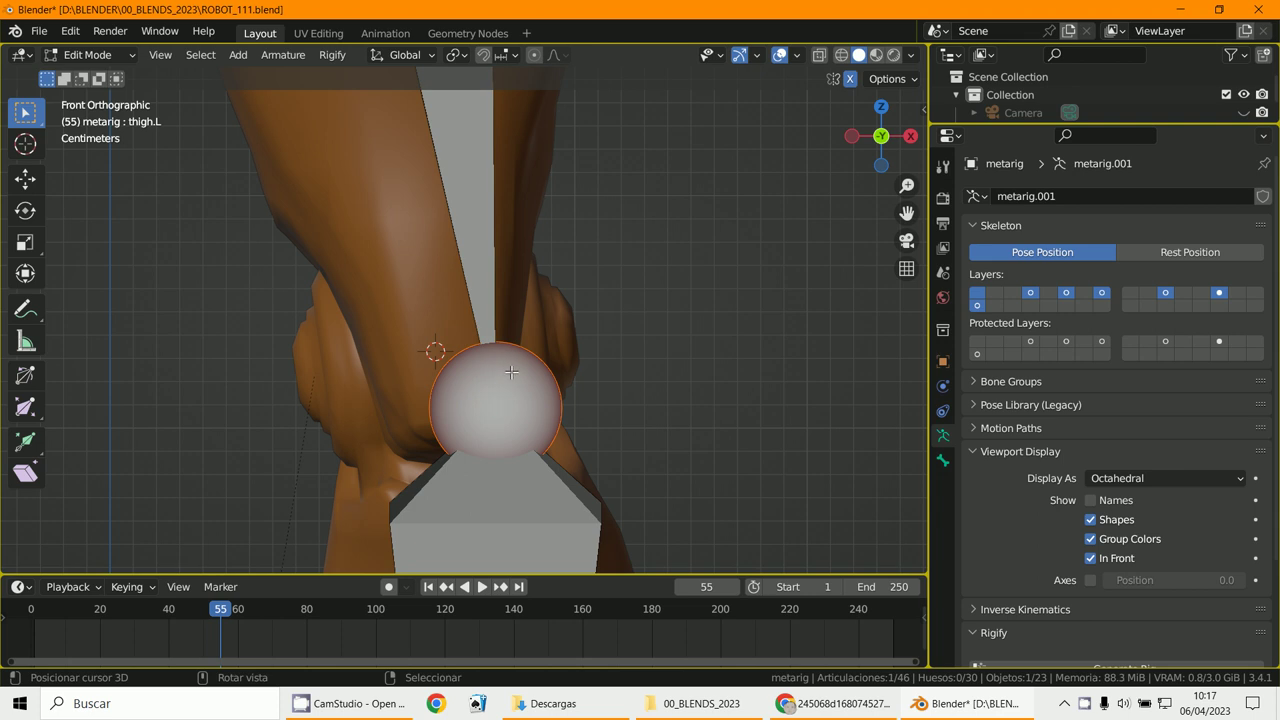
key("shift+s")
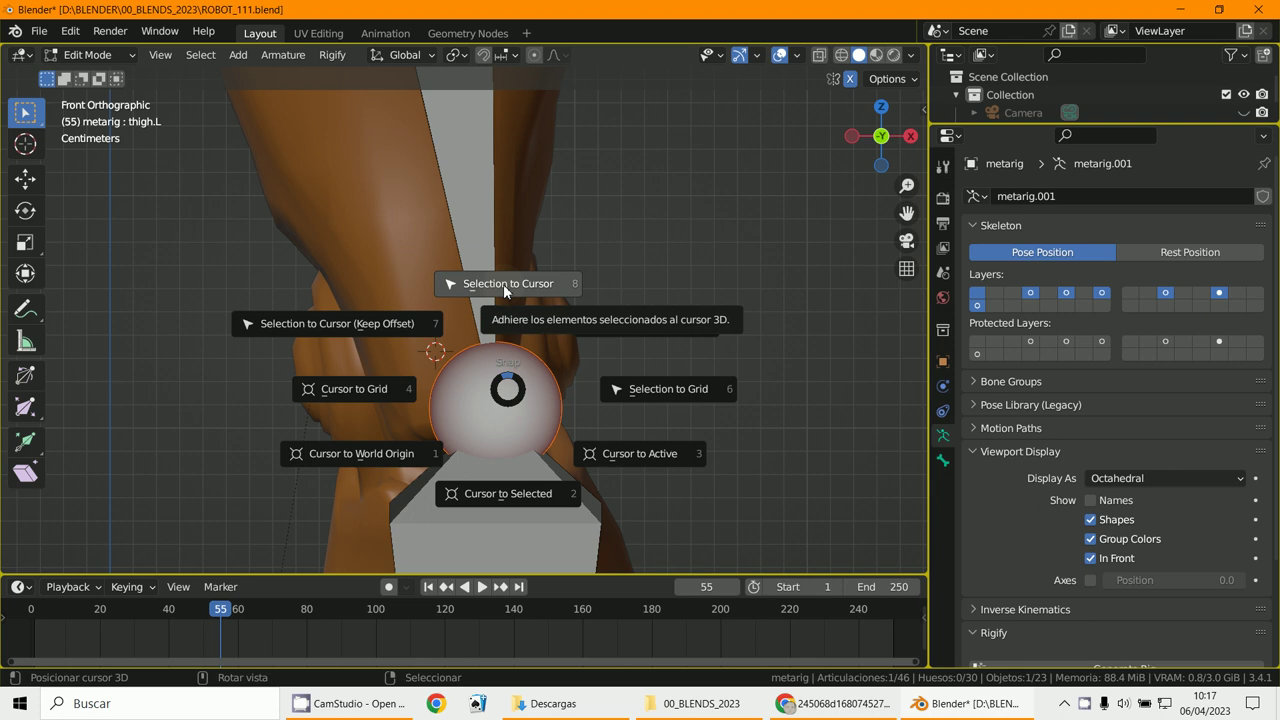
left_click(503, 284)
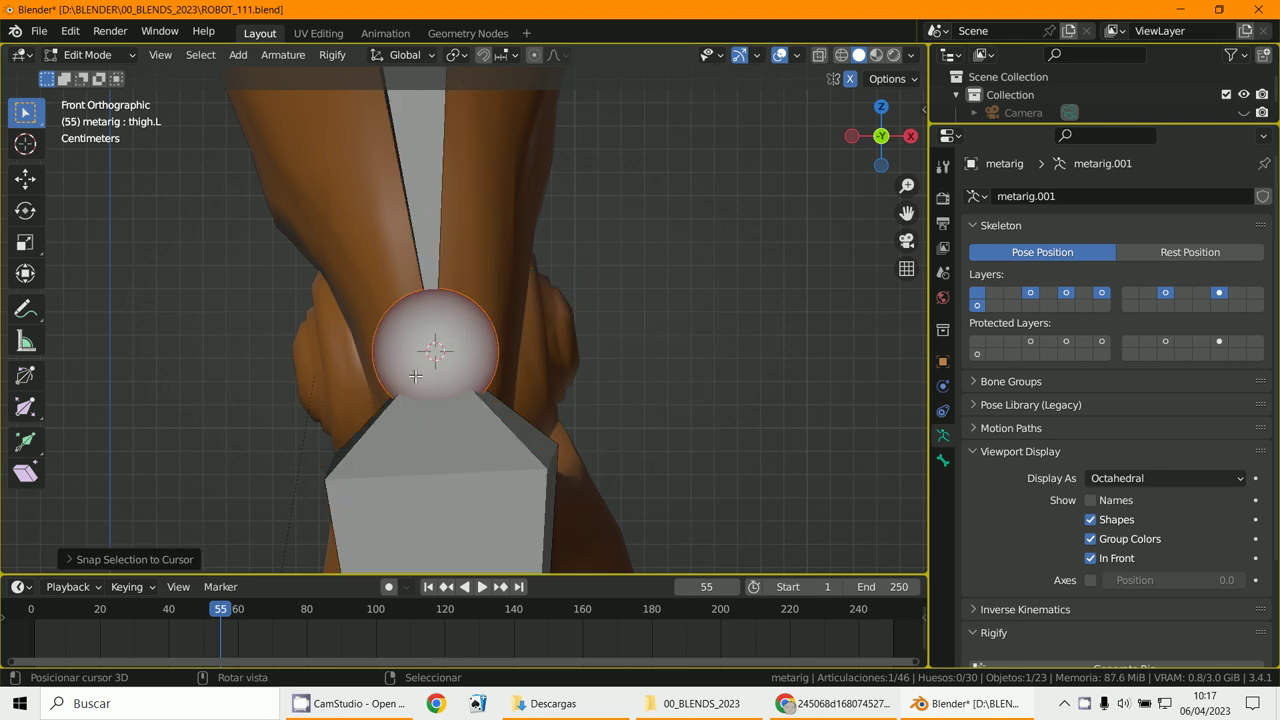
middle_click_drag(503, 284, 346, 366)
key("KP_3")
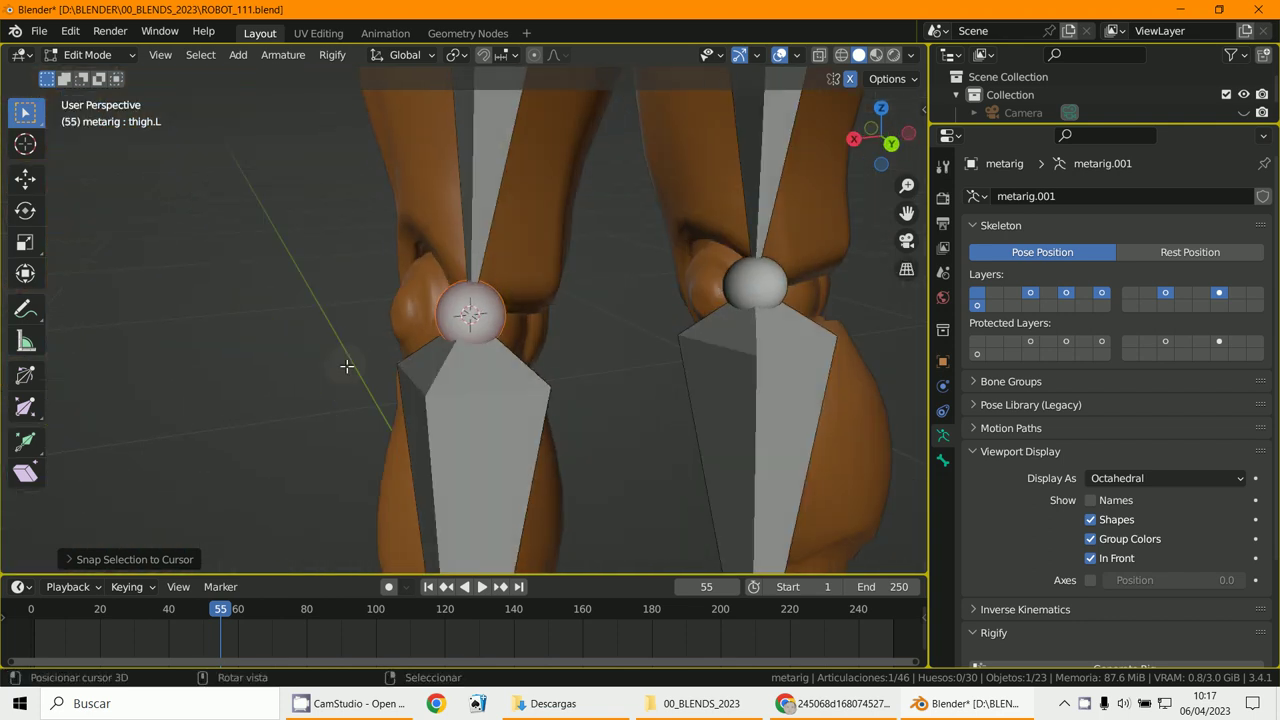
key("KP_3")
middle_click_drag(433, 355, 611, 343)
key("KP_1")
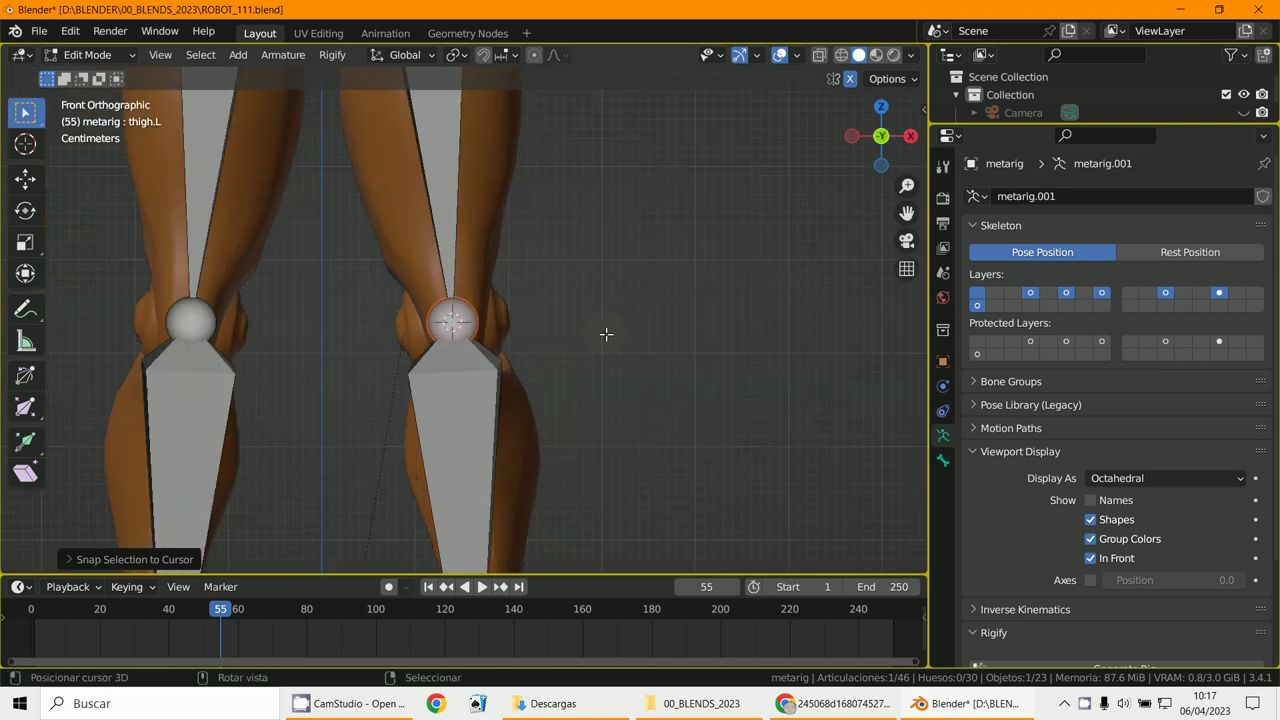
scroll(620, 320, "down", 4)
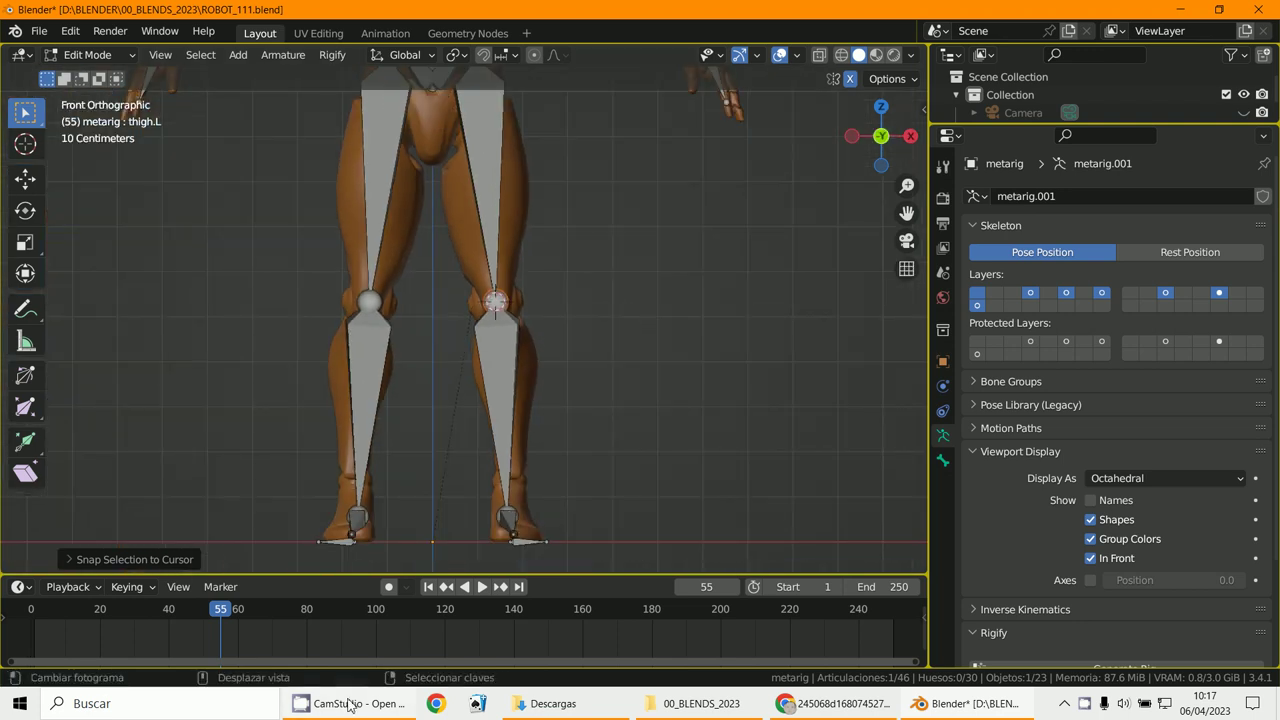